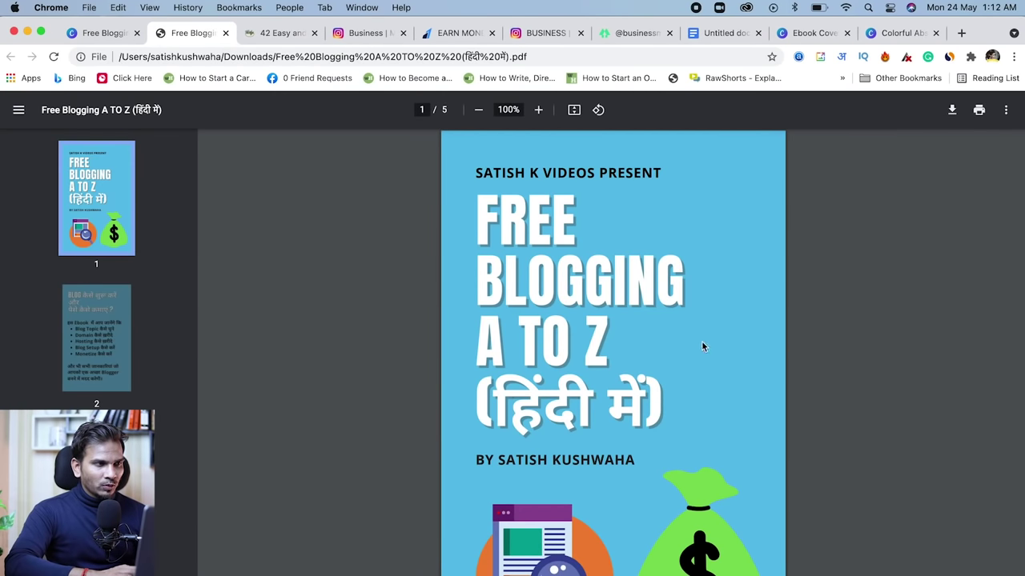
Step: Scroll back and forth through the ebook PDF's pages
{"action": "scroll", "coordinate": [701, 344], "scroll_direction": "down", "scroll_amount": 5}
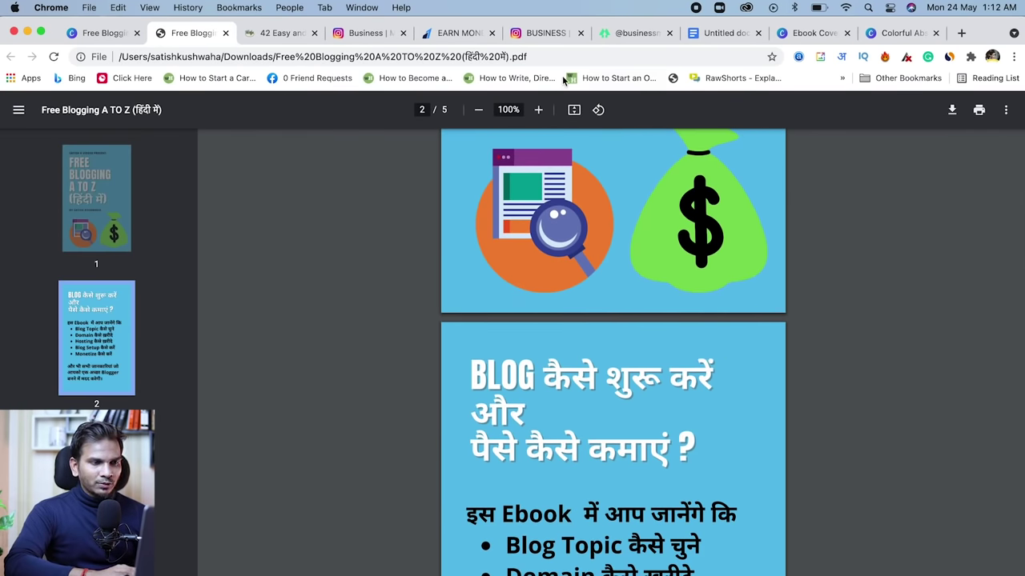
{"action": "scroll", "coordinate": [567, 239], "scroll_direction": "up", "scroll_amount": 5, "text": "ctrl"}
{"action": "scroll", "coordinate": [567, 239], "scroll_direction": "down", "scroll_amount": 6}
{"action": "scroll", "coordinate": [567, 238], "scroll_direction": "up", "scroll_amount": 8}
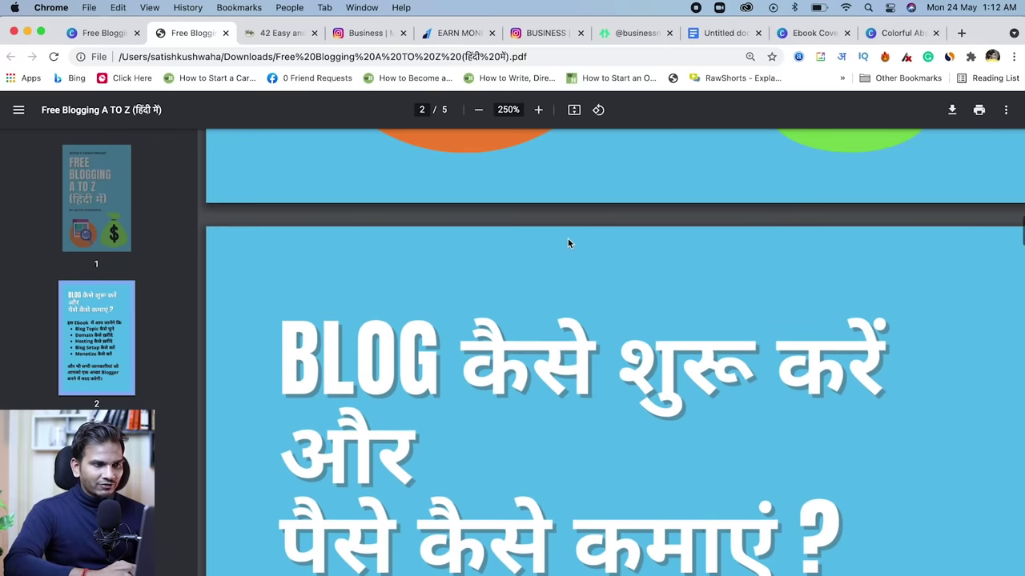
{"action": "scroll", "coordinate": [568, 243], "scroll_direction": "down", "scroll_amount": 3}
{"action": "scroll", "coordinate": [567, 243], "scroll_direction": "down", "scroll_amount": 12}
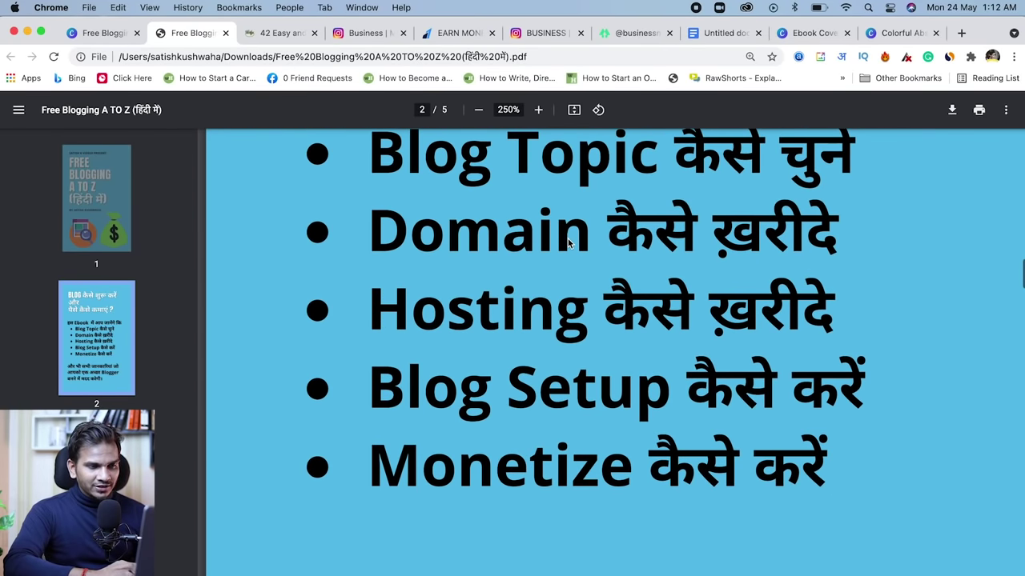
{"action": "scroll", "coordinate": [568, 244], "scroll_direction": "down", "scroll_amount": 4}
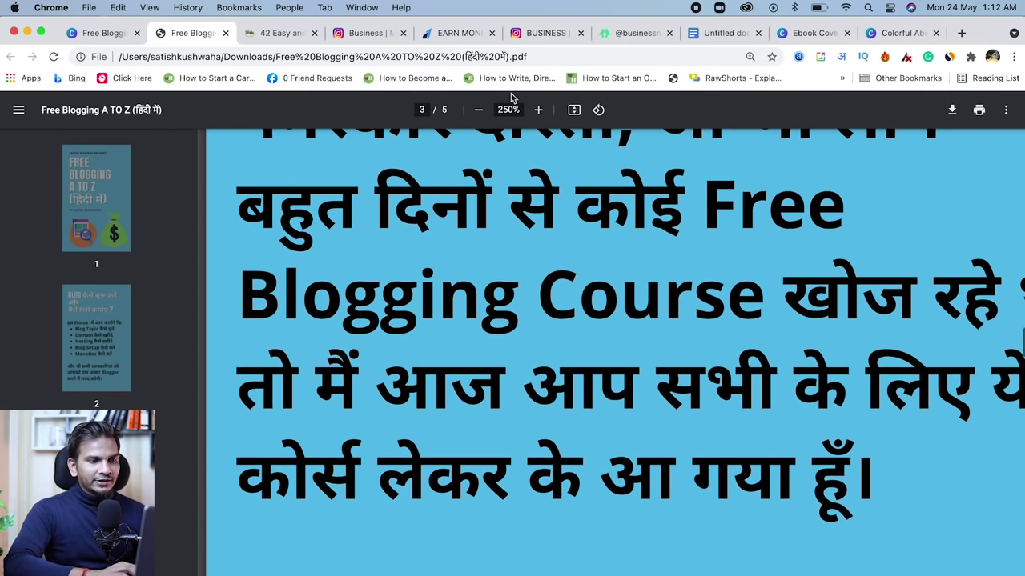
Step: Zoom the PDF out, return to the cover, then switch to the 'EARN MONEY' payment page
{"action": "left_click", "coordinate": [478, 109]}
{"action": "left_click", "coordinate": [477, 110]}
{"action": "left_click", "coordinate": [478, 110]}
{"action": "left_click", "coordinate": [478, 110]}
{"action": "key", "text": "Home"}
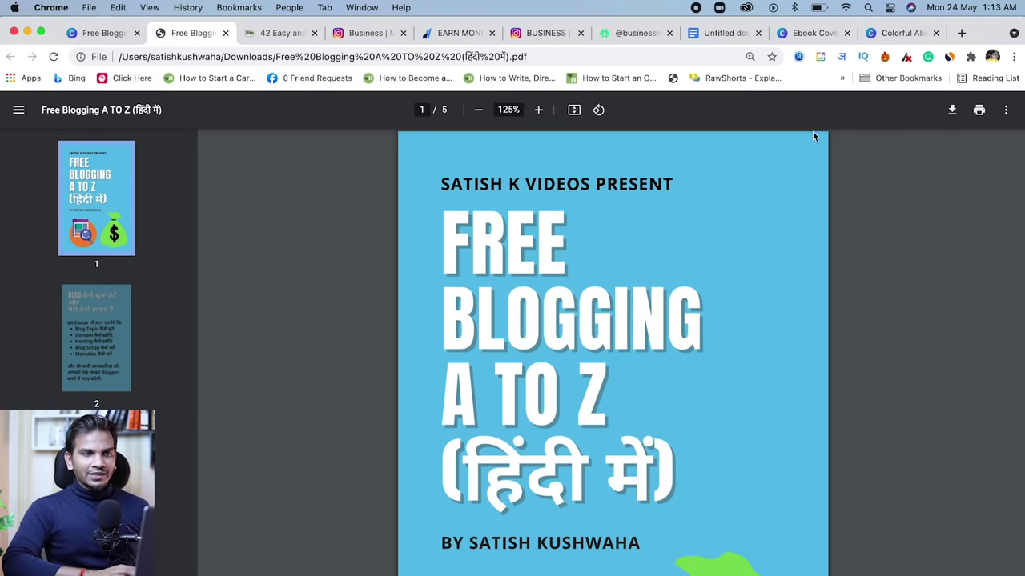
{"action": "left_click", "coordinate": [480, 33]}
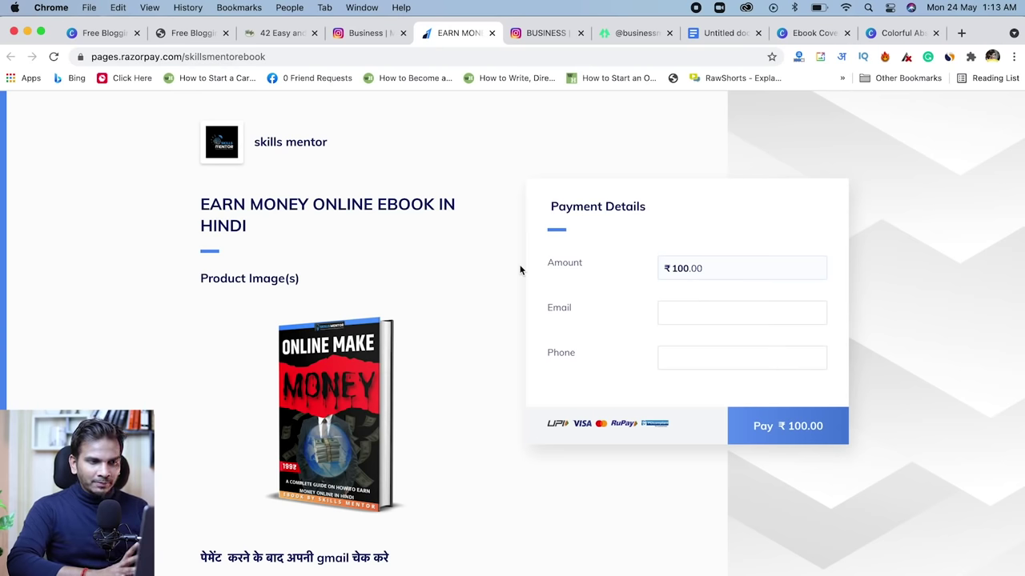
Step: Check the ebook's ₹100 price and Hindi description, then open a new Incognito window
{"action": "scroll", "coordinate": [519, 270], "scroll_direction": "down", "scroll_amount": 3}
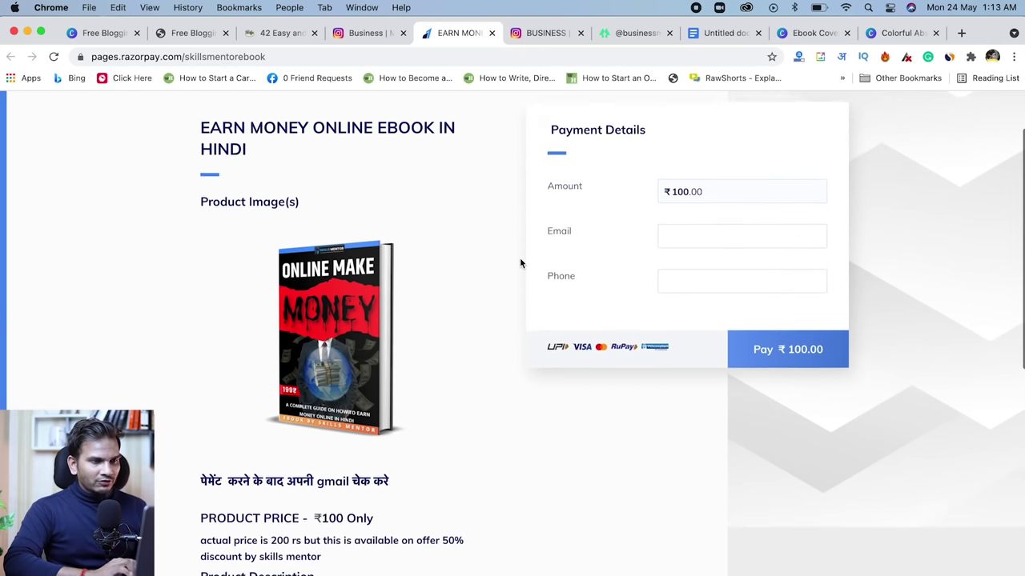
{"action": "scroll", "coordinate": [520, 262], "scroll_direction": "down", "scroll_amount": 5}
{"action": "scroll", "coordinate": [520, 262], "scroll_direction": "up", "scroll_amount": 1}
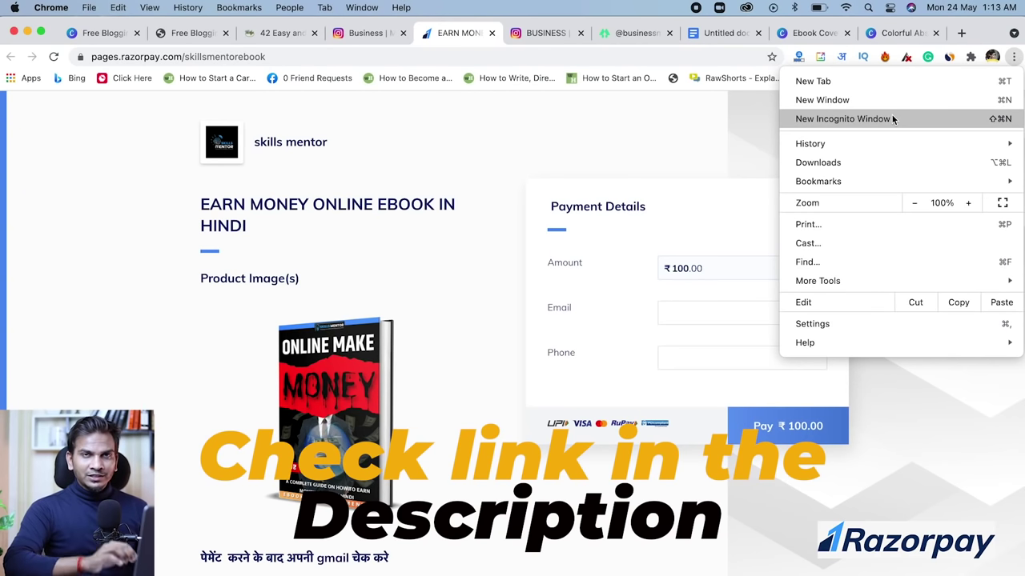
{"action": "left_click", "coordinate": [840, 118]}
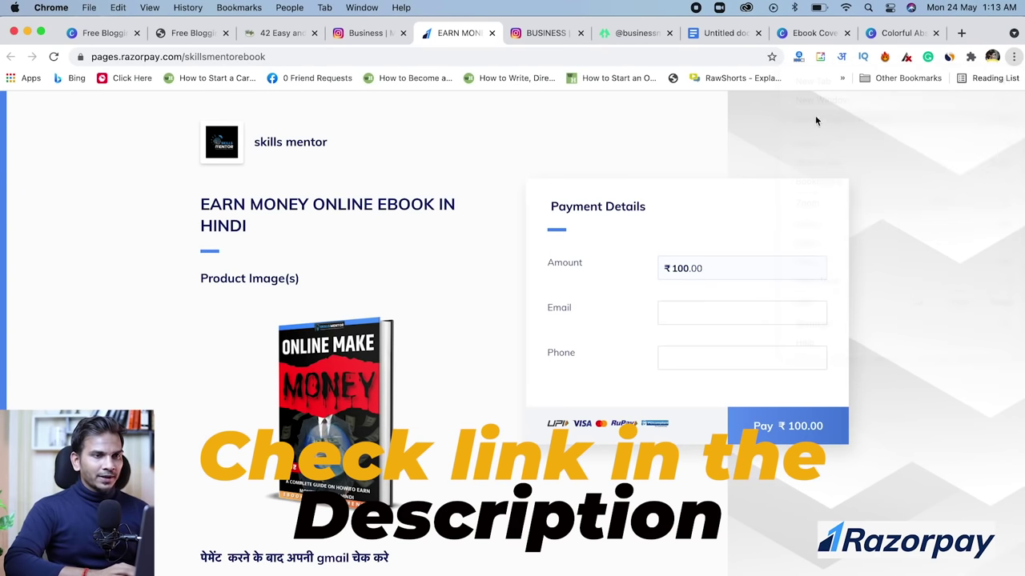
Step: Go to razorpay.com and start the Sign Up Now flow
{"action": "type", "text": "raz"}
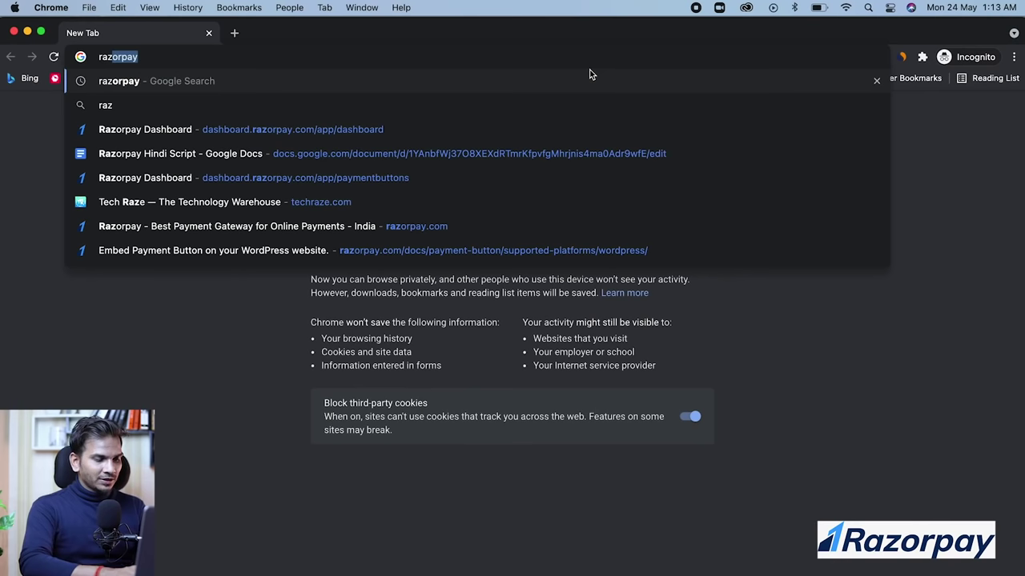
{"action": "key", "text": "BackSpace"}
{"action": "left_click", "coordinate": [546, 225]}
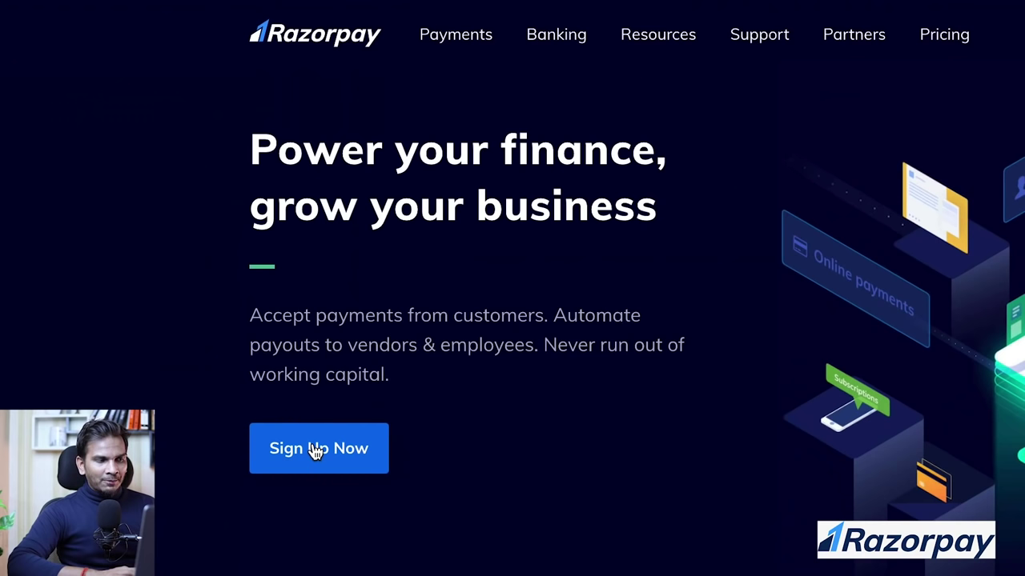
{"action": "left_click", "coordinate": [319, 466]}
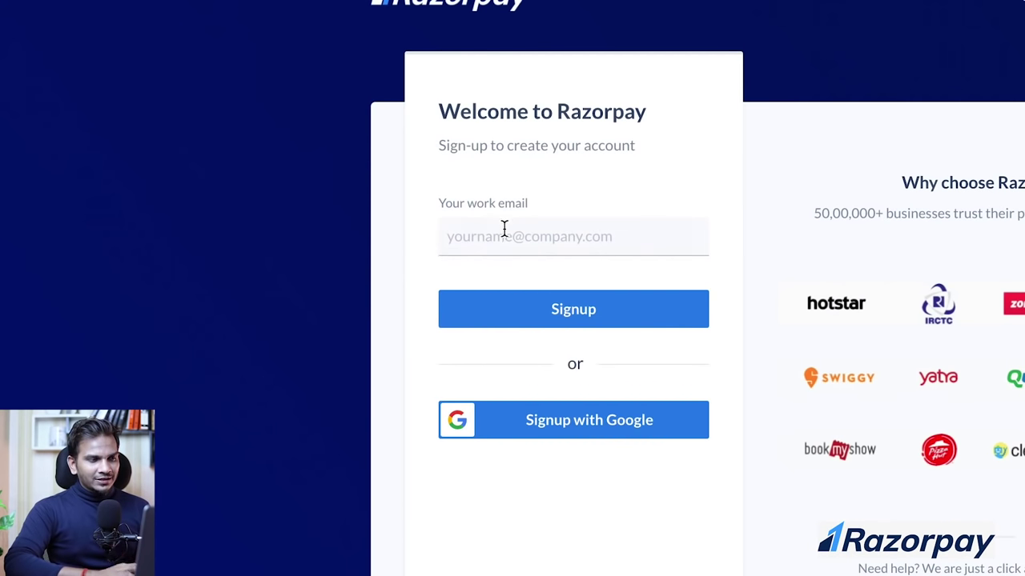
Step: Enter the work email and saved password, then submit Create Account
{"action": "left_click", "coordinate": [504, 230]}
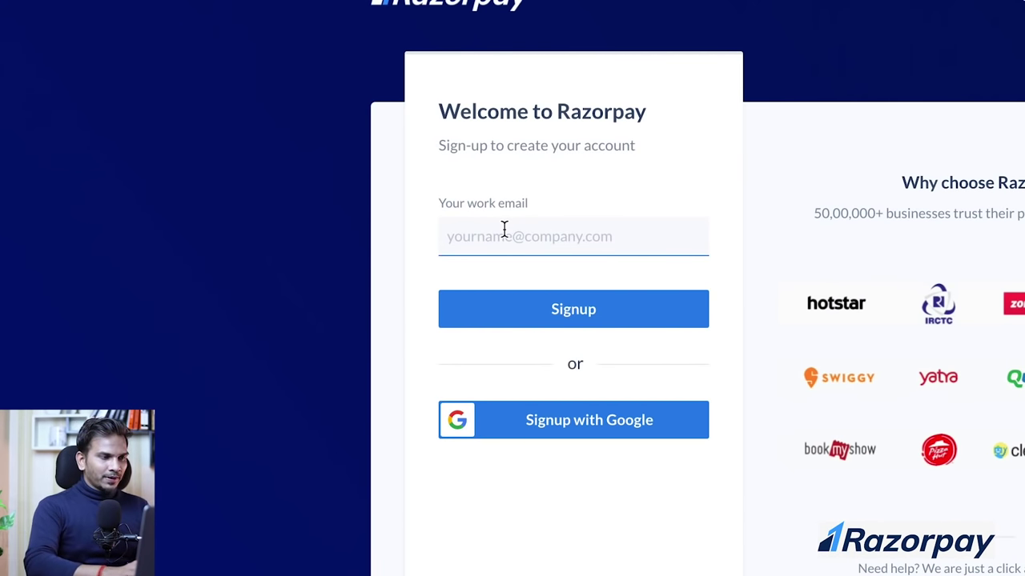
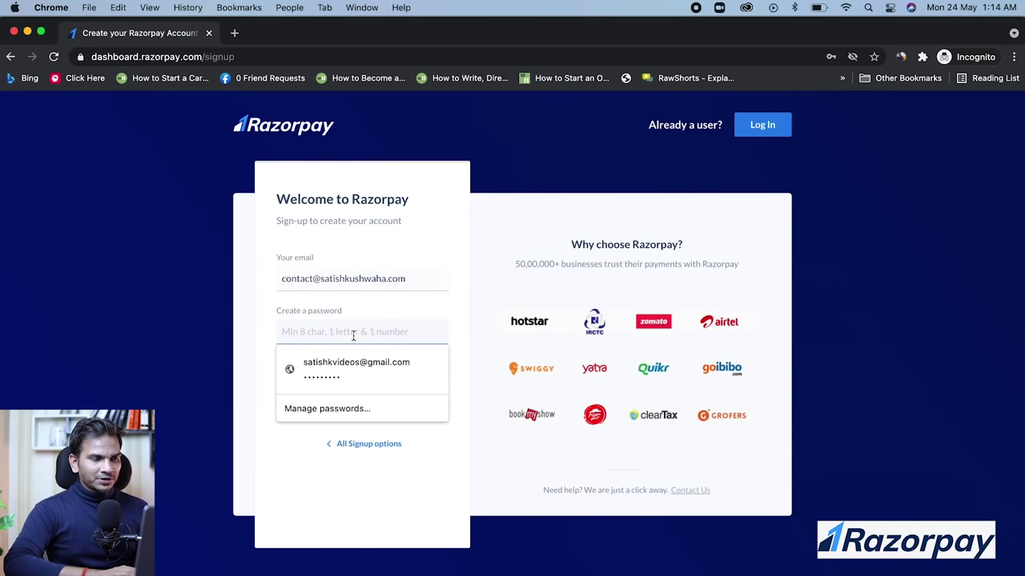
{"action": "left_click", "coordinate": [337, 365]}
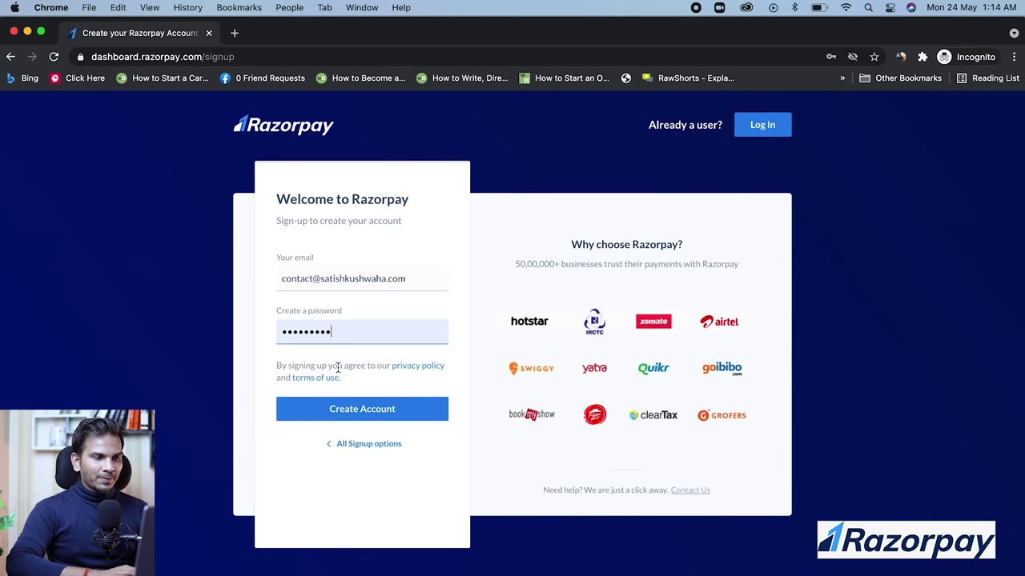
{"action": "left_click", "coordinate": [333, 409]}
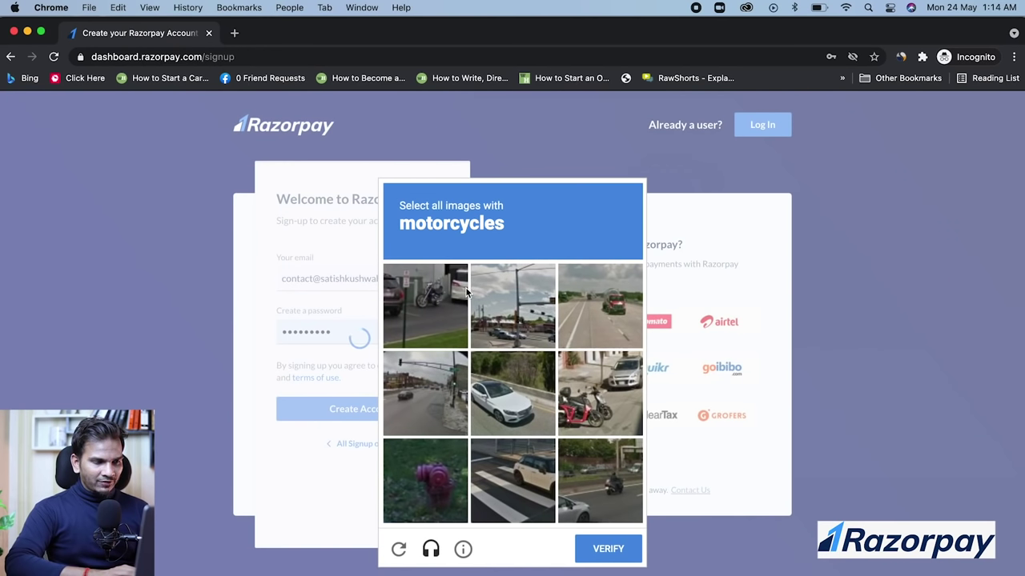
Step: Select the motorcycle tiles in the reCAPTCHA and verify
{"action": "left_click", "coordinate": [432, 328]}
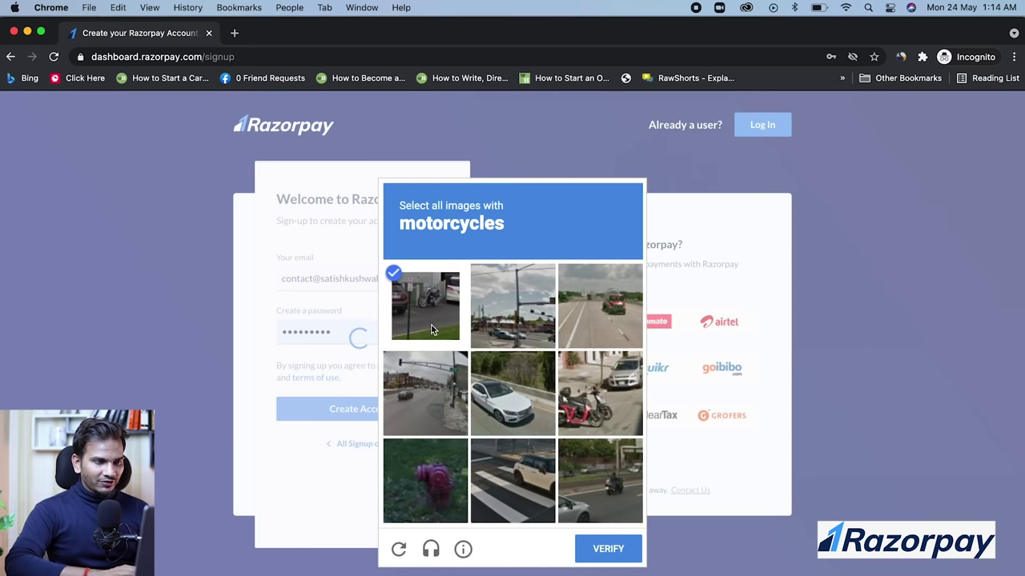
{"action": "left_click", "coordinate": [562, 394]}
{"action": "left_click", "coordinate": [610, 549]}
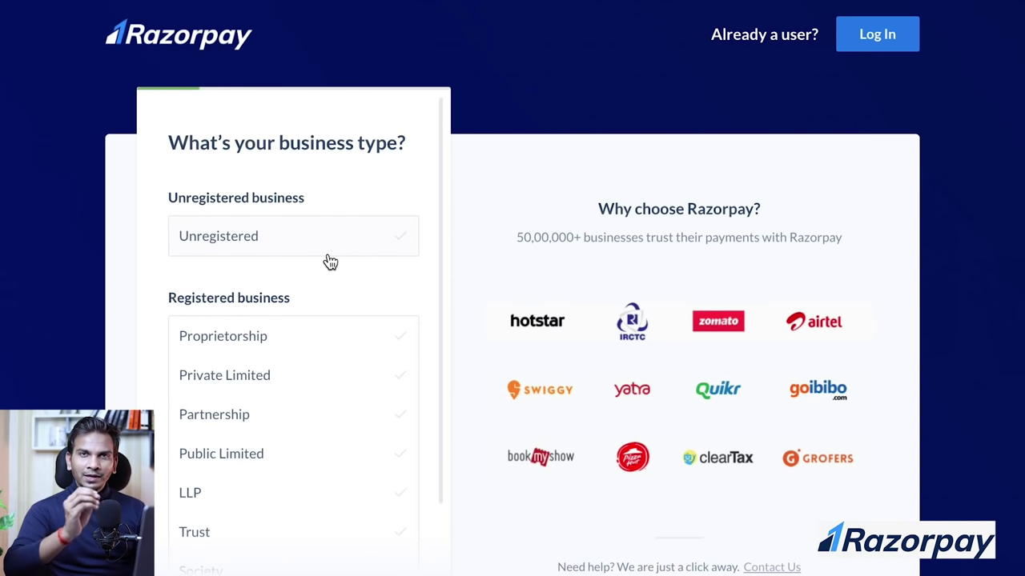
Step: Choose Unregistered, enter the contact's full name and mobile number, and continue
{"action": "scroll", "coordinate": [325, 357], "scroll_direction": "down", "scroll_amount": 1}
{"action": "scroll", "coordinate": [325, 357], "scroll_direction": "up", "scroll_amount": 1}
{"action": "left_click", "coordinate": [300, 239]}
{"action": "type", "text": "Satish"}
{"action": "type", "text": " Kushwaha"}
{"action": "key", "text": "Tab"}
{"action": "type", "text": "9876543"}
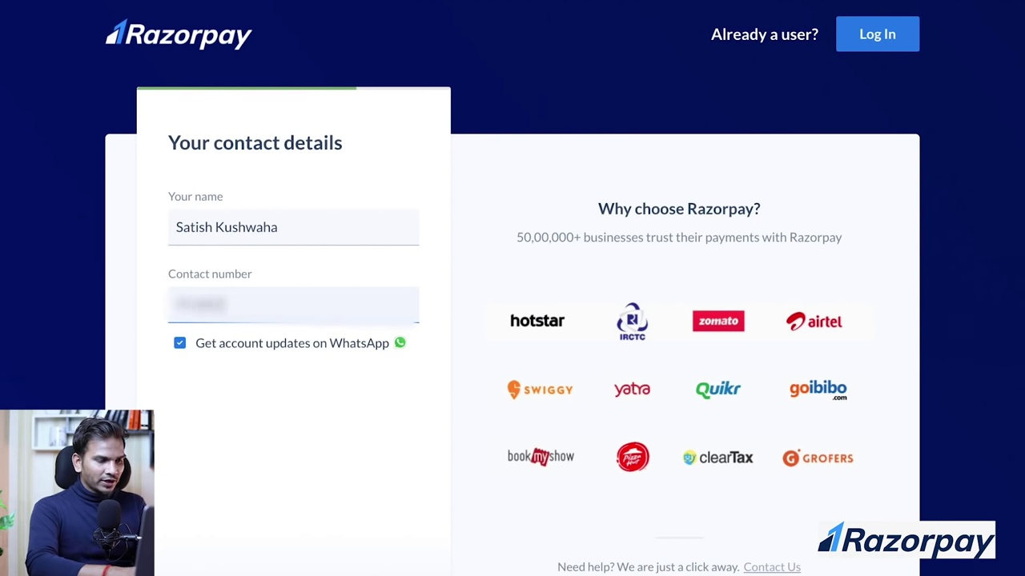
{"action": "type", "text": "210"}
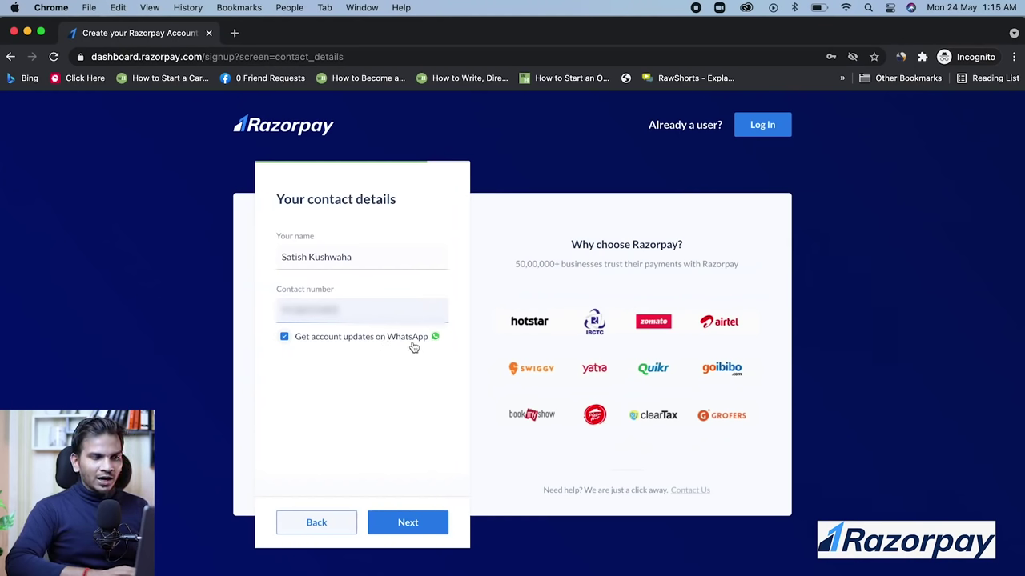
{"action": "left_click", "coordinate": [416, 526]}
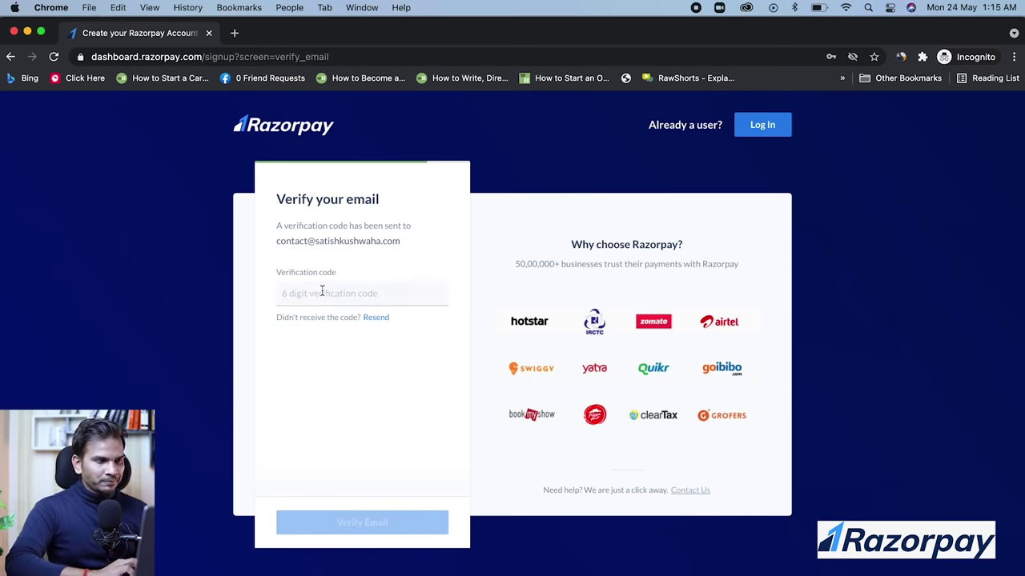
Step: Switch to the regular Chrome window and load the Gmail inbox
{"action": "mouse_move", "coordinate": [709, 572]}
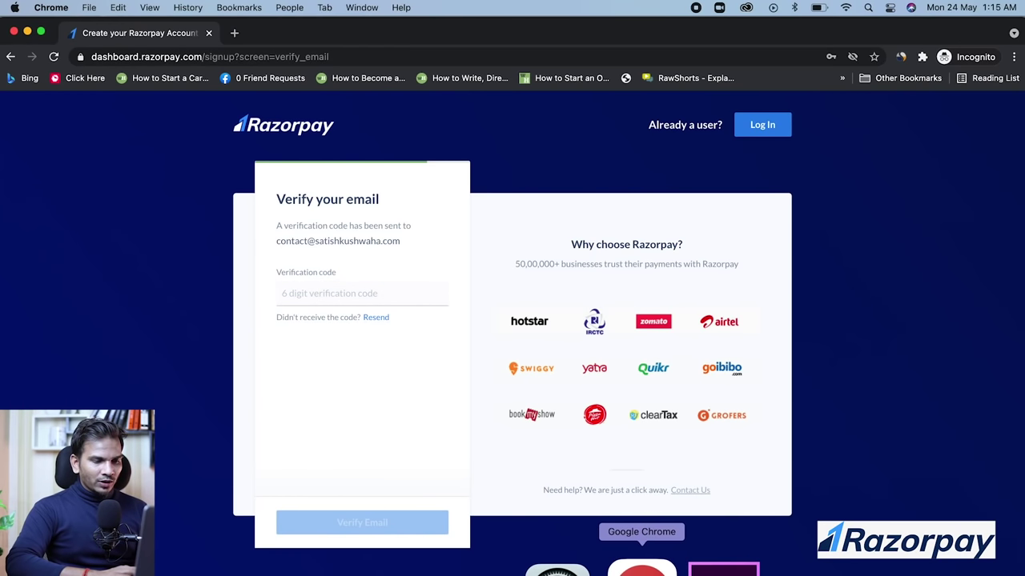
{"action": "right_click", "coordinate": [641, 570]}
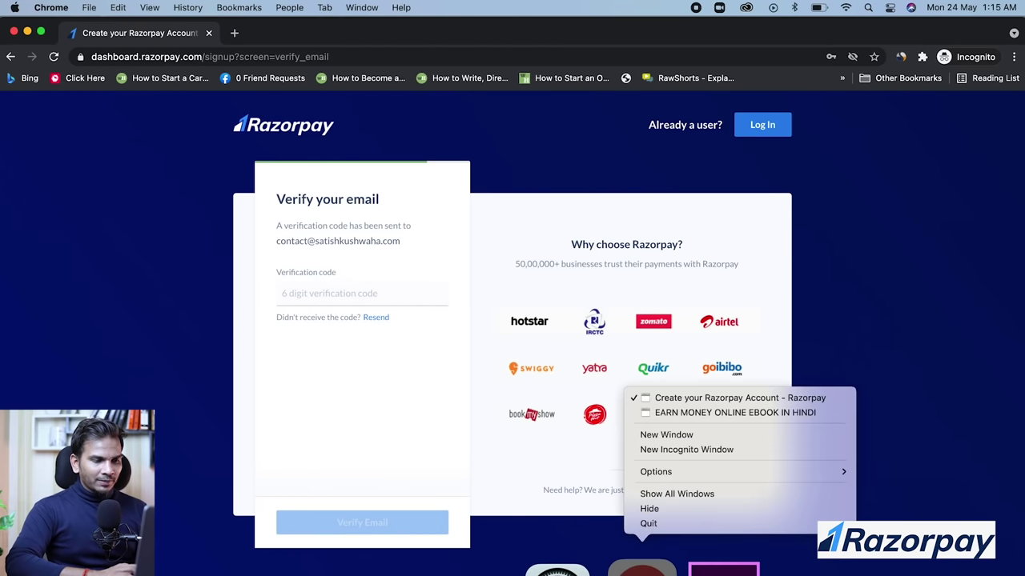
{"action": "left_click", "coordinate": [674, 414]}
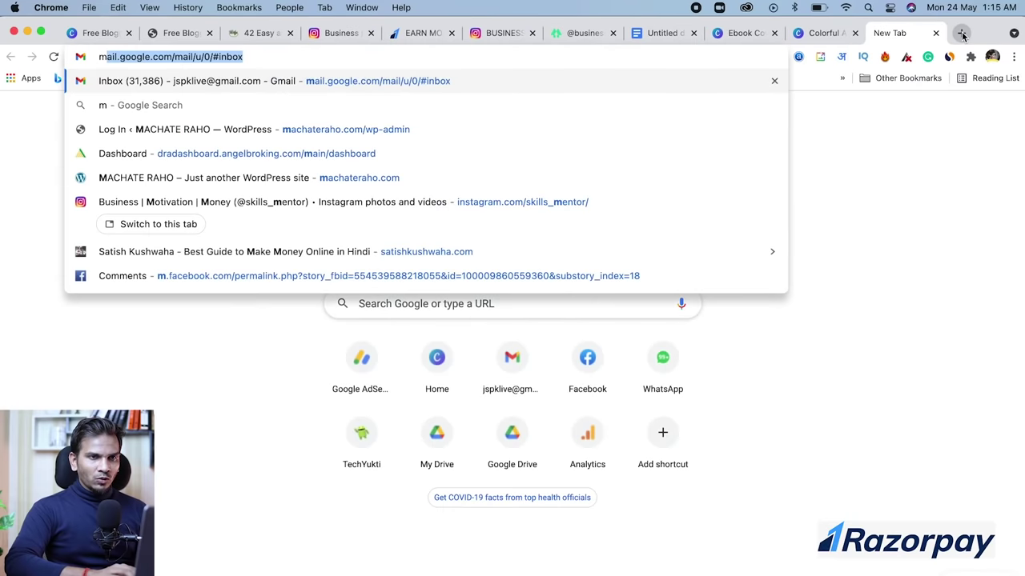
{"action": "key", "text": "Return"}
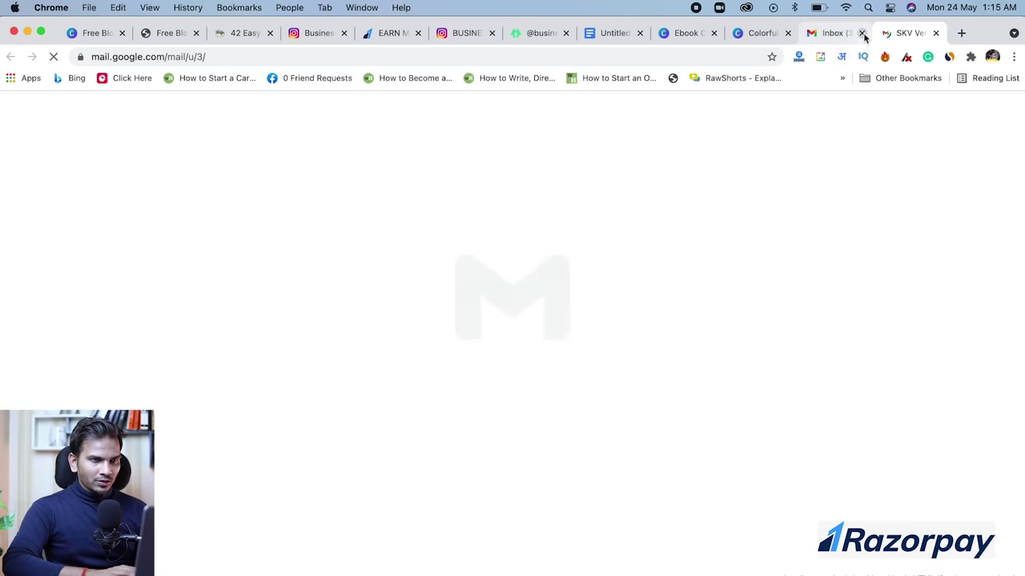
Step: Copy the code from the 'Razorpay | OTP to Verify Email' message into the signup's verification field
{"action": "left_click", "coordinate": [413, 180]}
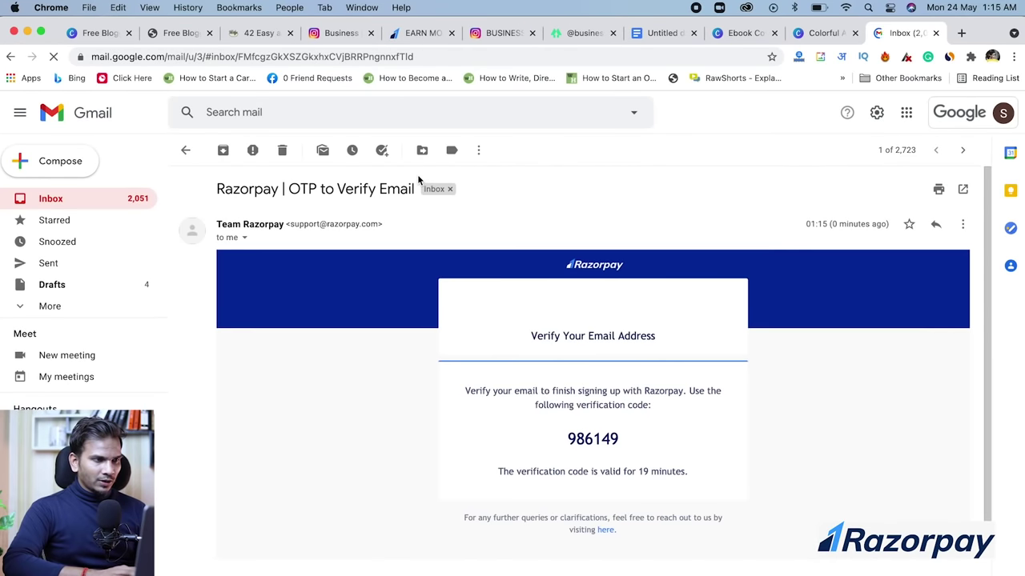
{"action": "double_click", "coordinate": [573, 439]}
{"action": "key", "text": "super+c"}
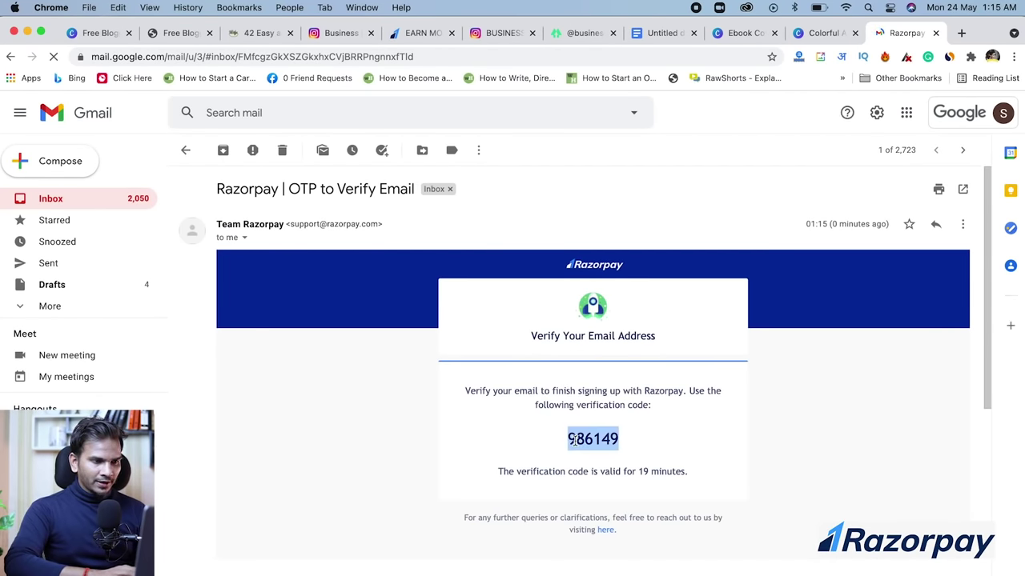
{"action": "right_click", "coordinate": [629, 568]}
{"action": "left_click", "coordinate": [671, 398]}
{"action": "left_click", "coordinate": [316, 286]}
{"action": "key", "text": "super+v"}
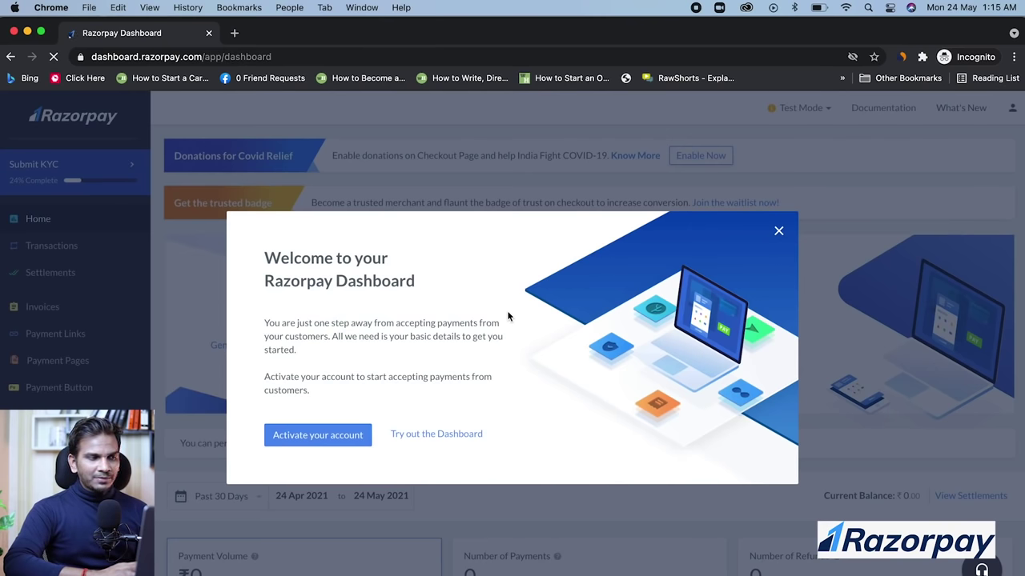
Step: Choose 'Activate your account' on the welcome dialog
{"action": "left_click", "coordinate": [314, 436]}
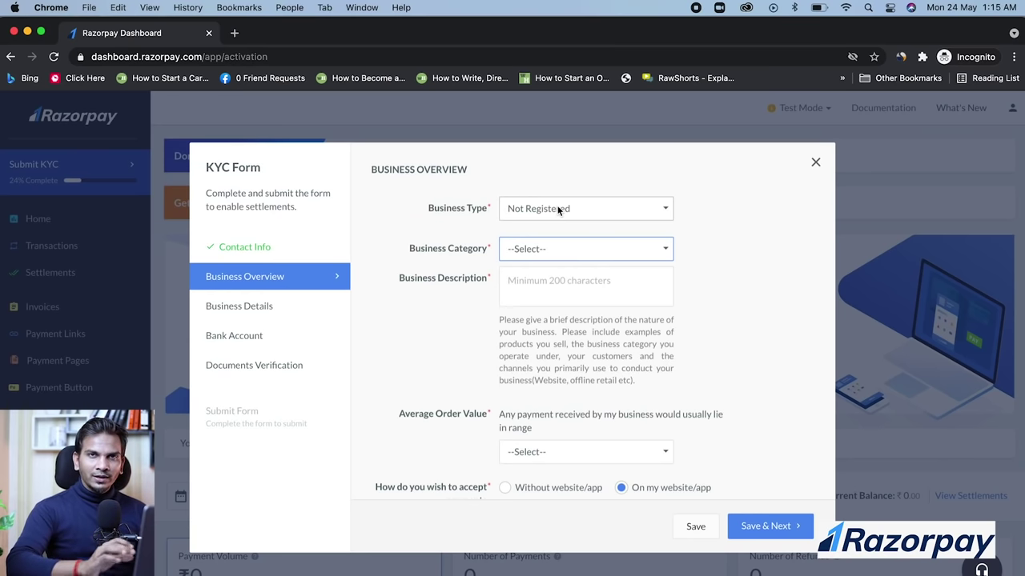
Step: Keep Not Registered, choose Ecommerce as category and Books and Publications as sub category
{"action": "left_click", "coordinate": [558, 210]}
{"action": "left_click", "coordinate": [558, 209]}
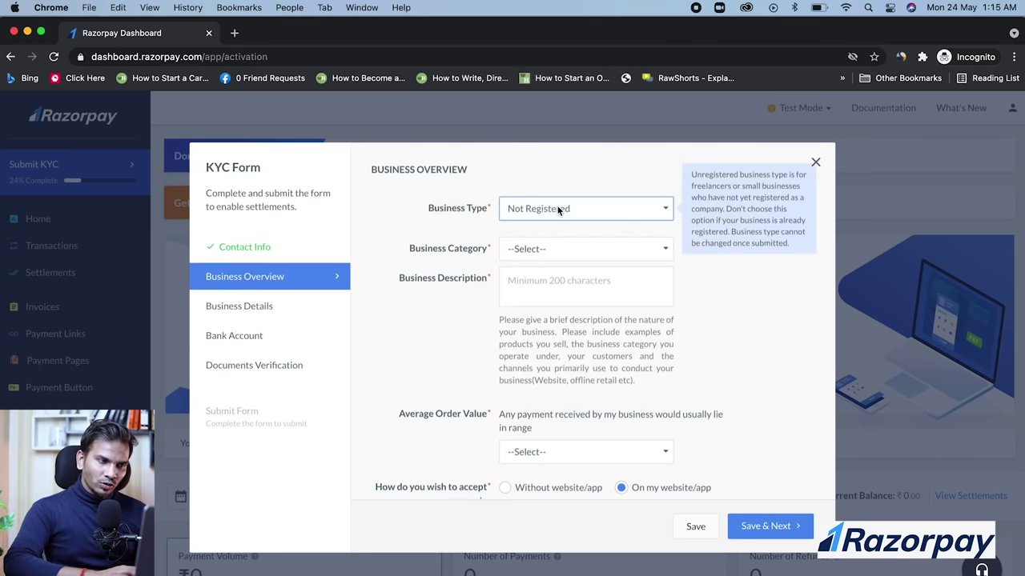
{"action": "left_click", "coordinate": [567, 249]}
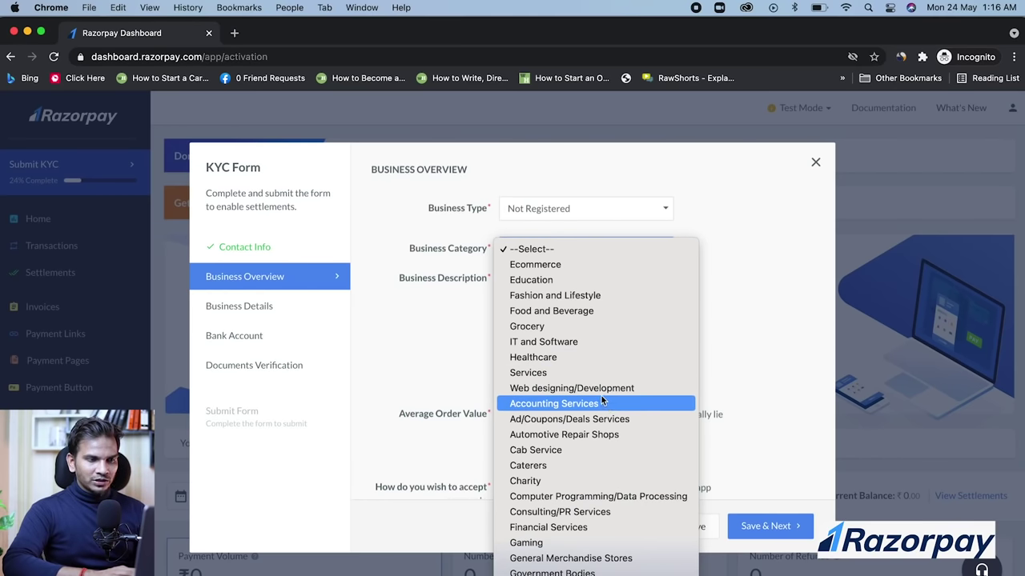
{"action": "left_click", "coordinate": [570, 102]}
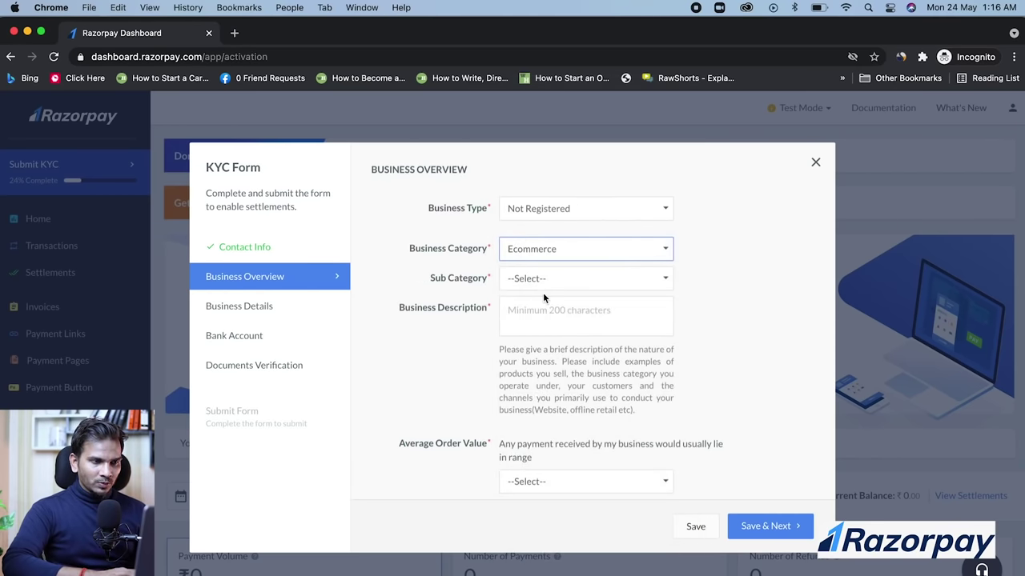
{"action": "left_click", "coordinate": [530, 280]}
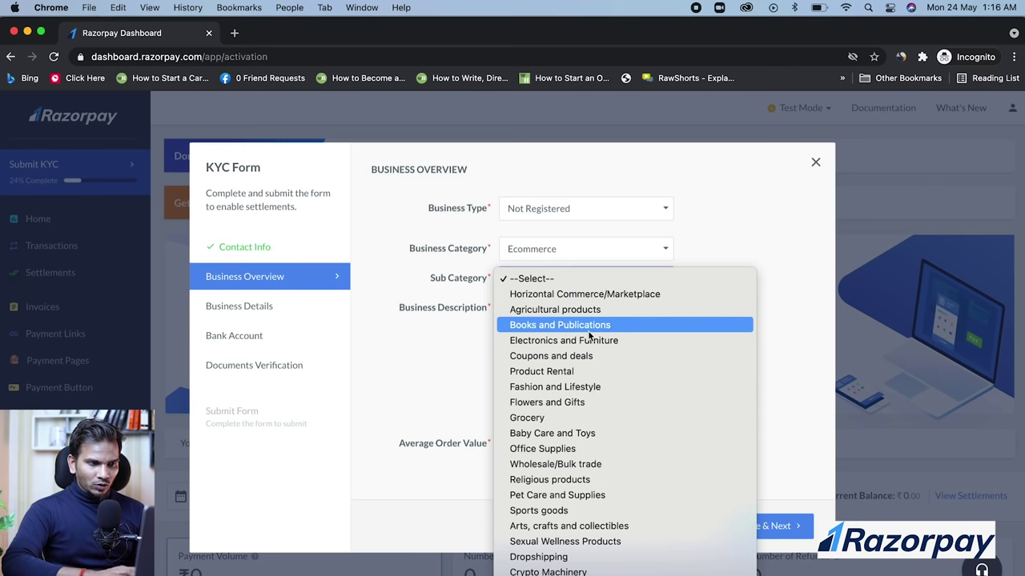
{"action": "scroll", "coordinate": [589, 335], "scroll_direction": "down", "scroll_amount": 5}
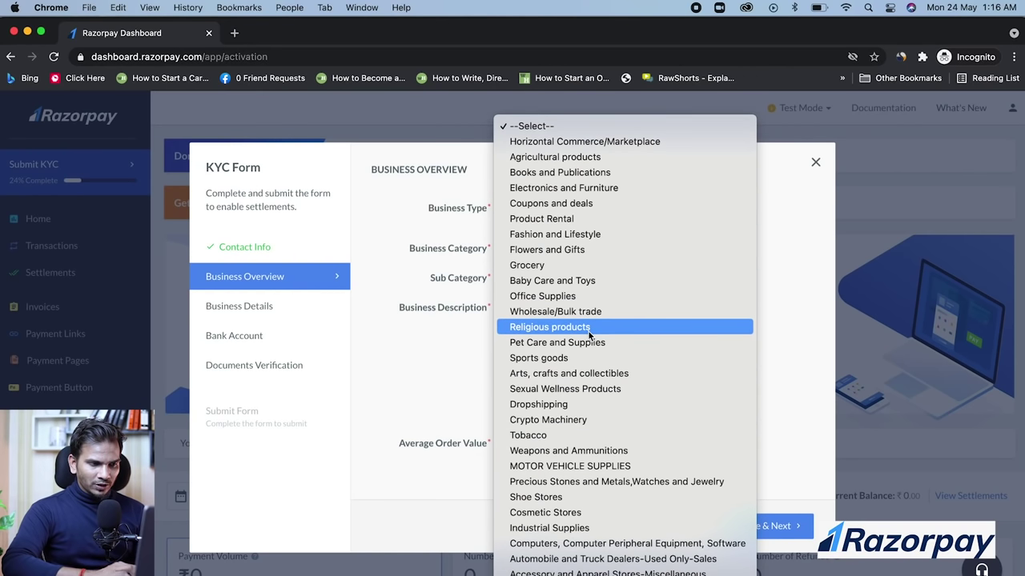
{"action": "left_click", "coordinate": [567, 173]}
{"action": "left_click", "coordinate": [538, 319]}
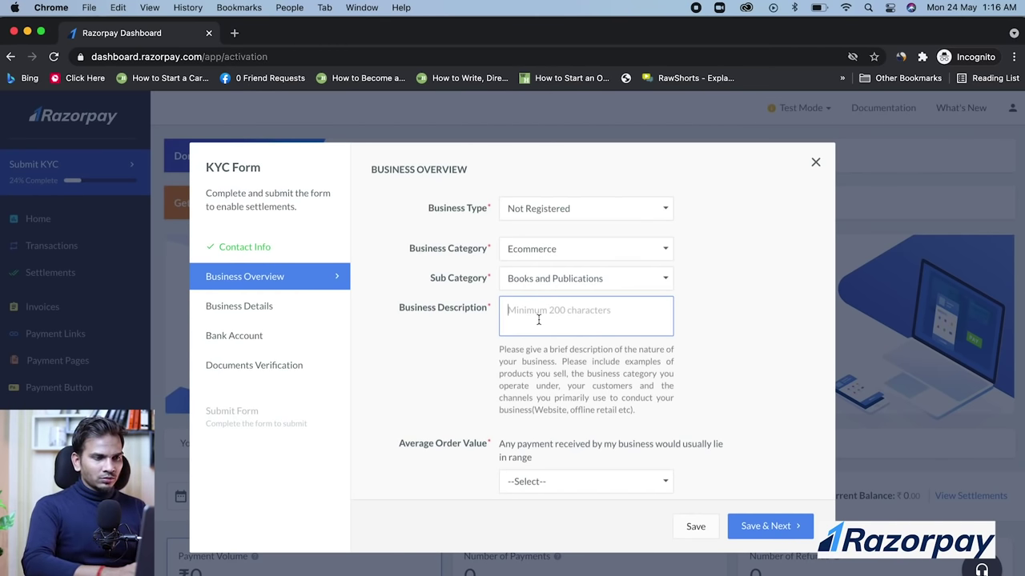
Step: Write a 286-character business description about content production and YouTube work since 2016
{"action": "type", "text": "Content Production"}
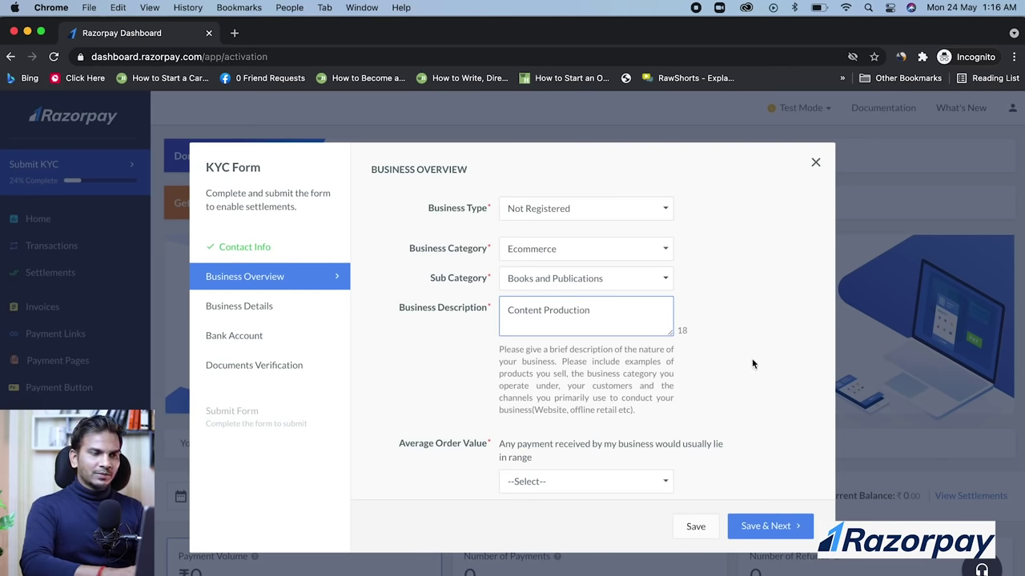
{"action": "left_click", "coordinate": [752, 364]}
{"action": "left_click", "coordinate": [589, 314]}
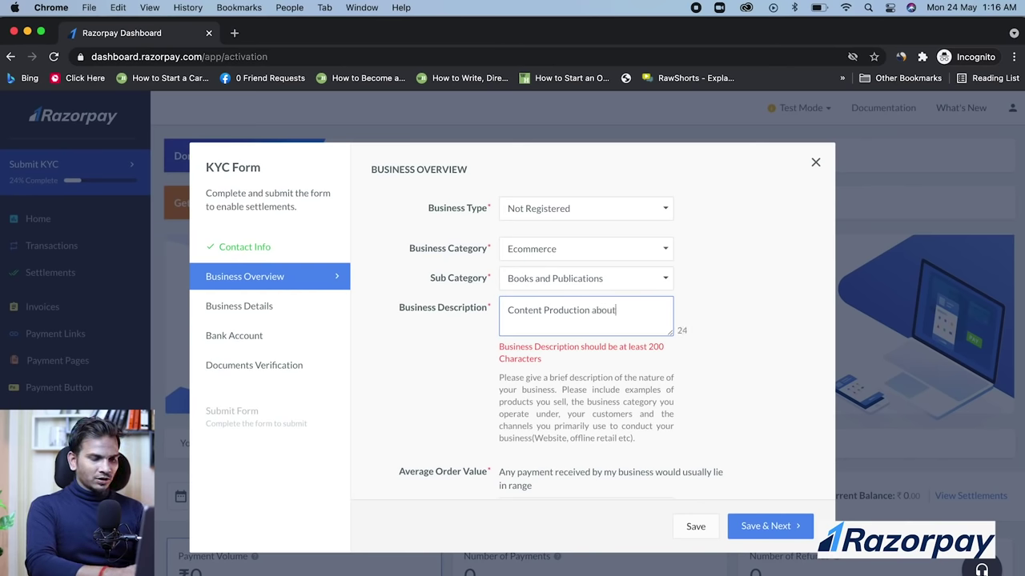
{"action": "type", "text": "mak"}
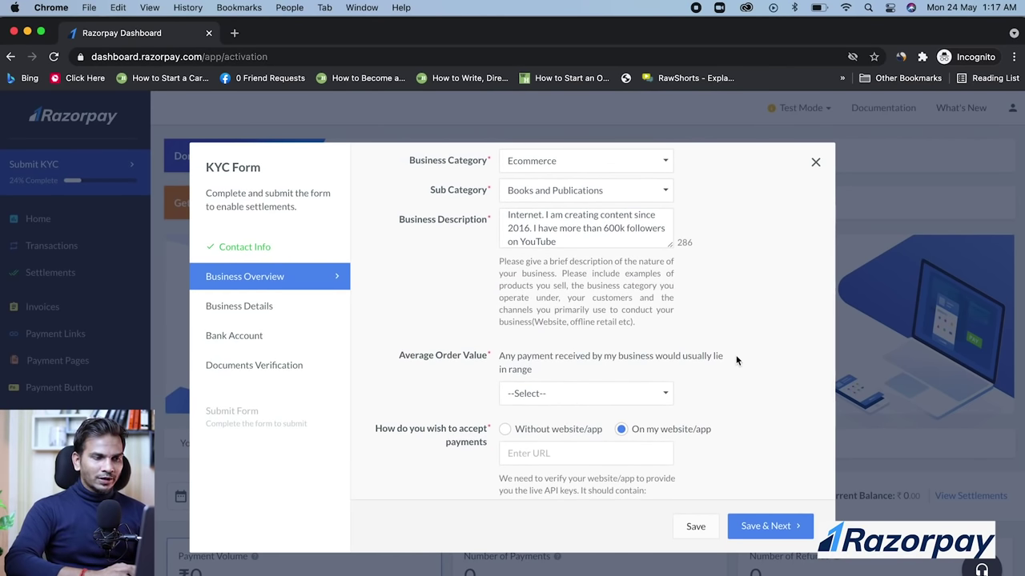
{"action": "scroll", "coordinate": [736, 360], "scroll_direction": "down", "scroll_amount": 2}
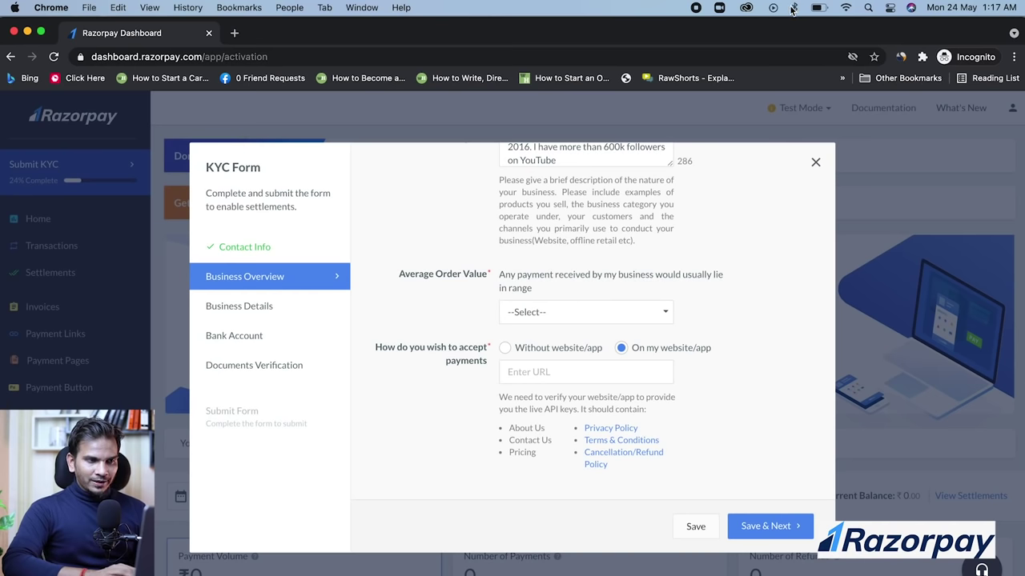
Step: Set the average order value range to ₹ 5001 - ₹ 10000
{"action": "left_click", "coordinate": [636, 312]}
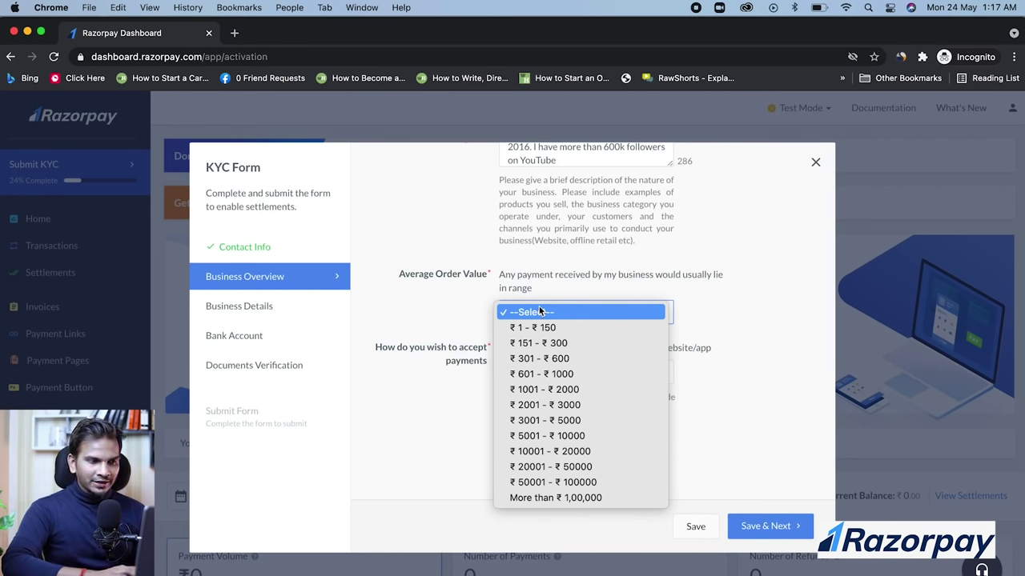
{"action": "left_click", "coordinate": [570, 451]}
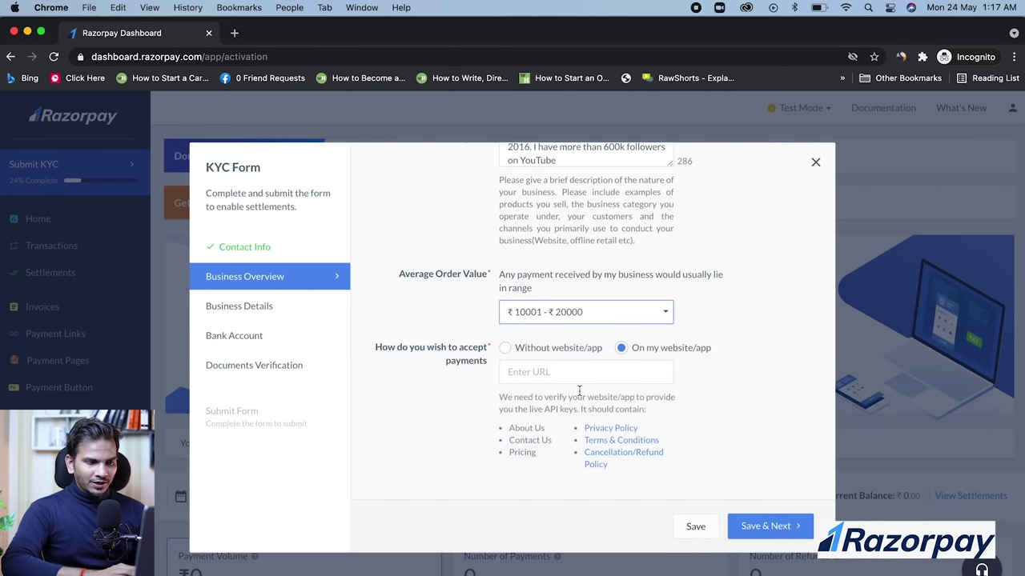
{"action": "left_click", "coordinate": [563, 313]}
{"action": "left_click", "coordinate": [563, 294]}
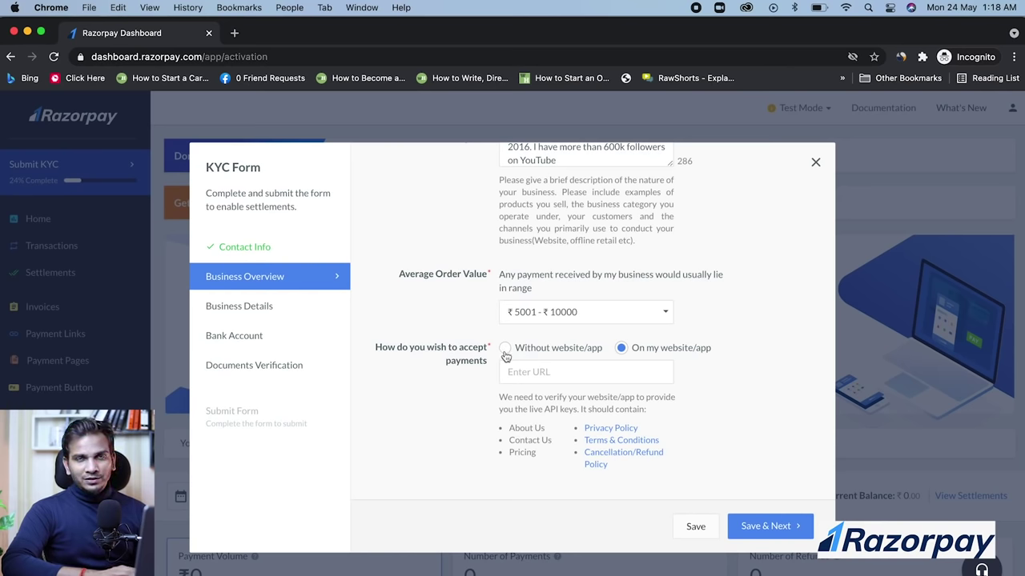
Step: Choose to accept payments without a website/app and save the business overview
{"action": "left_click", "coordinate": [505, 349]}
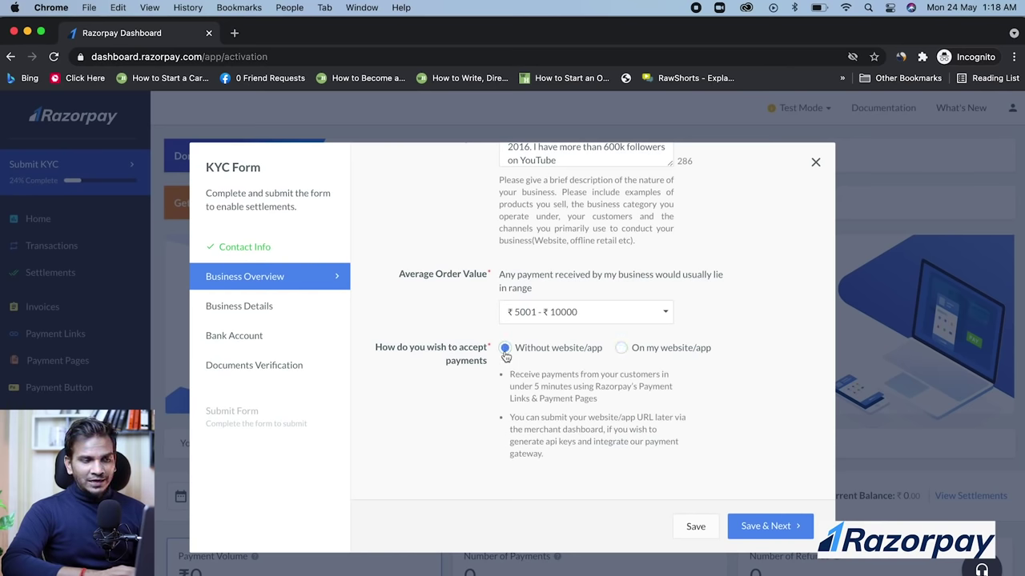
{"action": "left_click", "coordinate": [621, 350]}
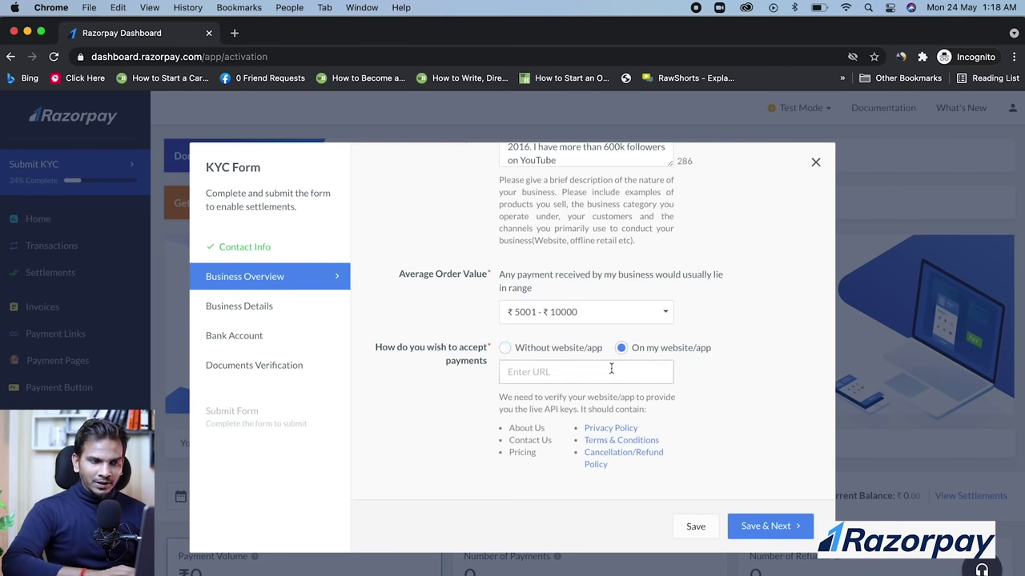
{"action": "left_click", "coordinate": [616, 374]}
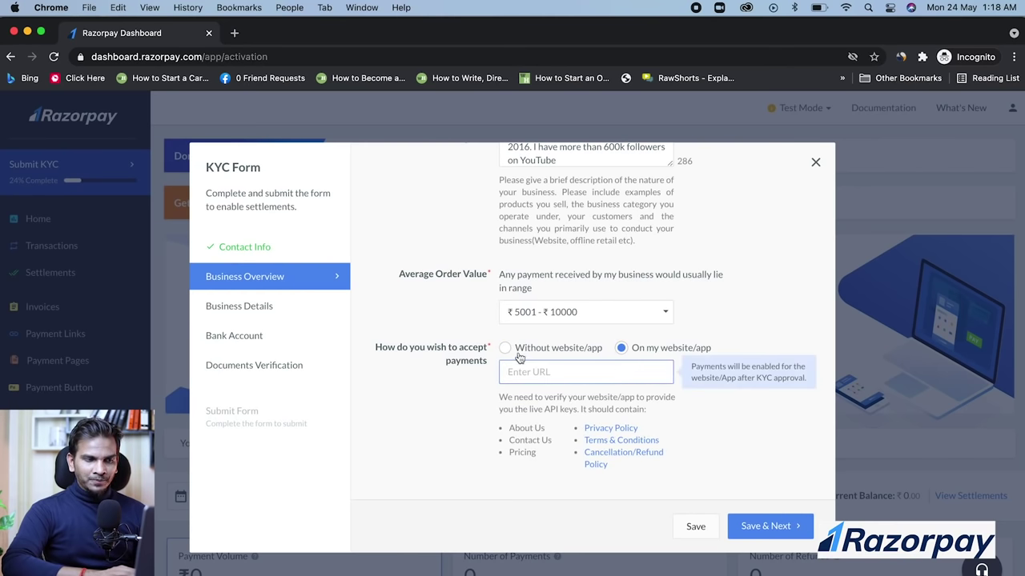
{"action": "type", "text": "satishkushwaha.com"}
{"action": "left_click", "coordinate": [558, 349]}
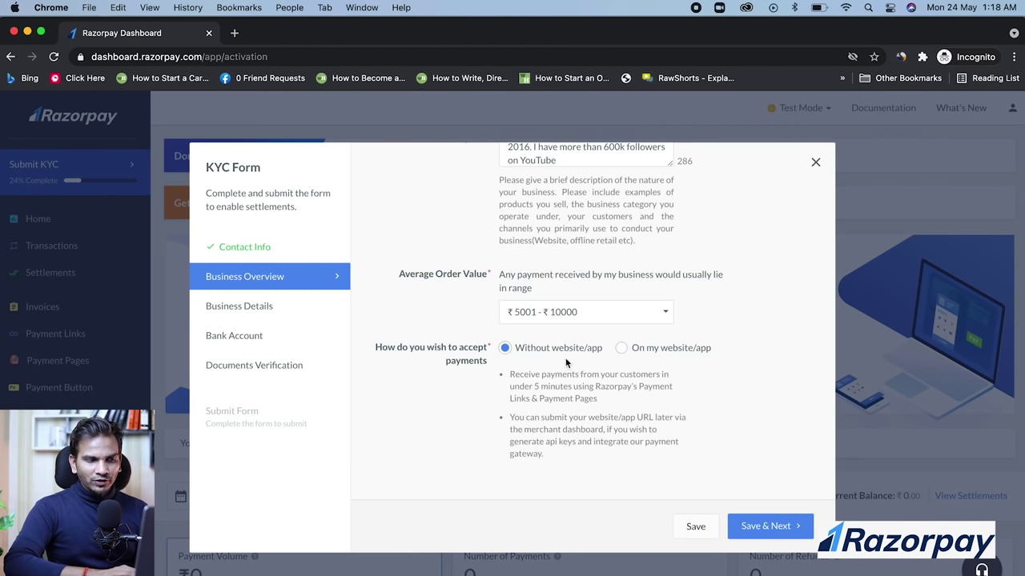
{"action": "left_click", "coordinate": [767, 513]}
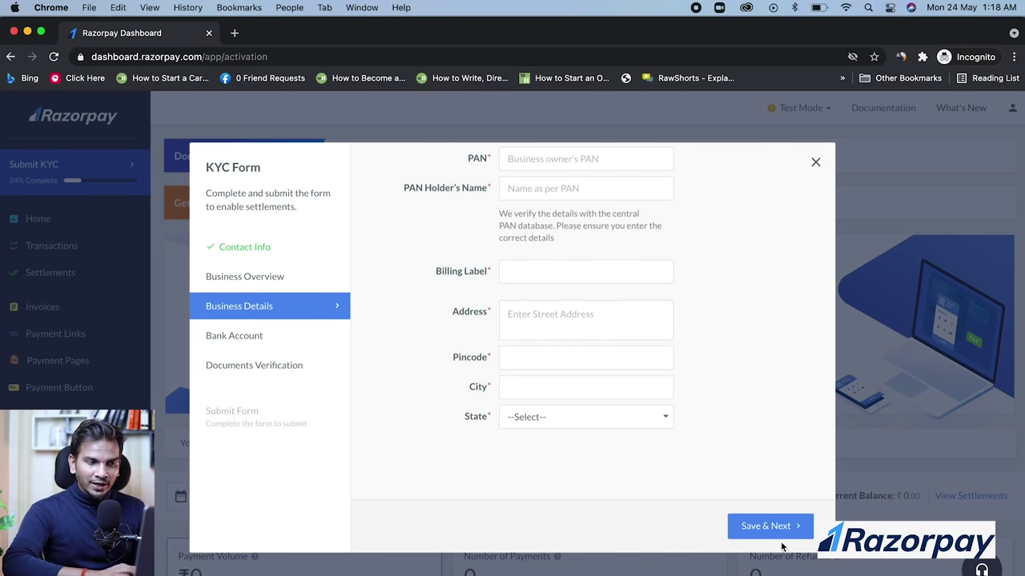
Step: View the Bank Account and Documents Verification steps, then close the KYC form
{"action": "left_click", "coordinate": [258, 340]}
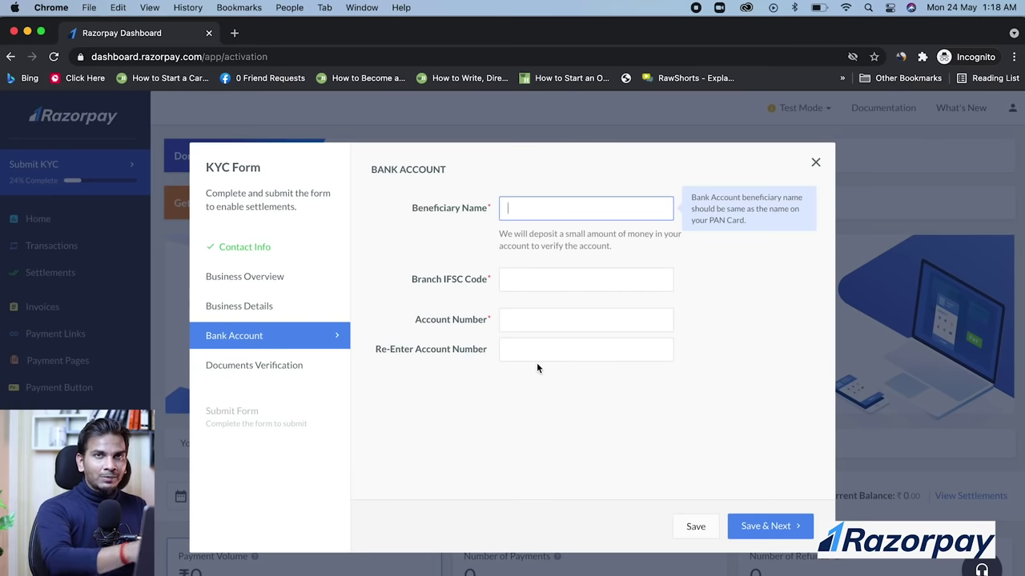
{"action": "left_click", "coordinate": [293, 368]}
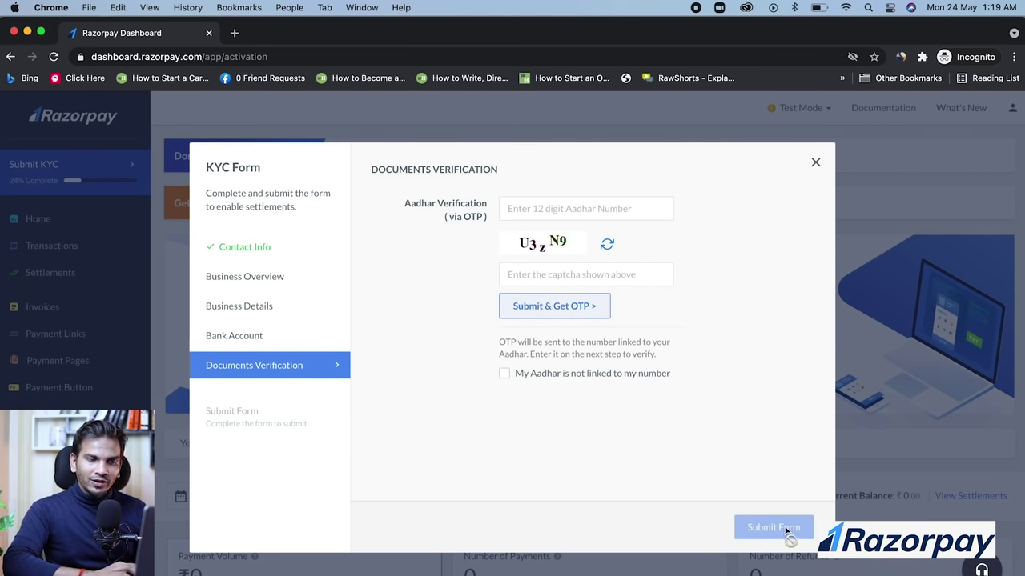
{"action": "left_click", "coordinate": [816, 163]}
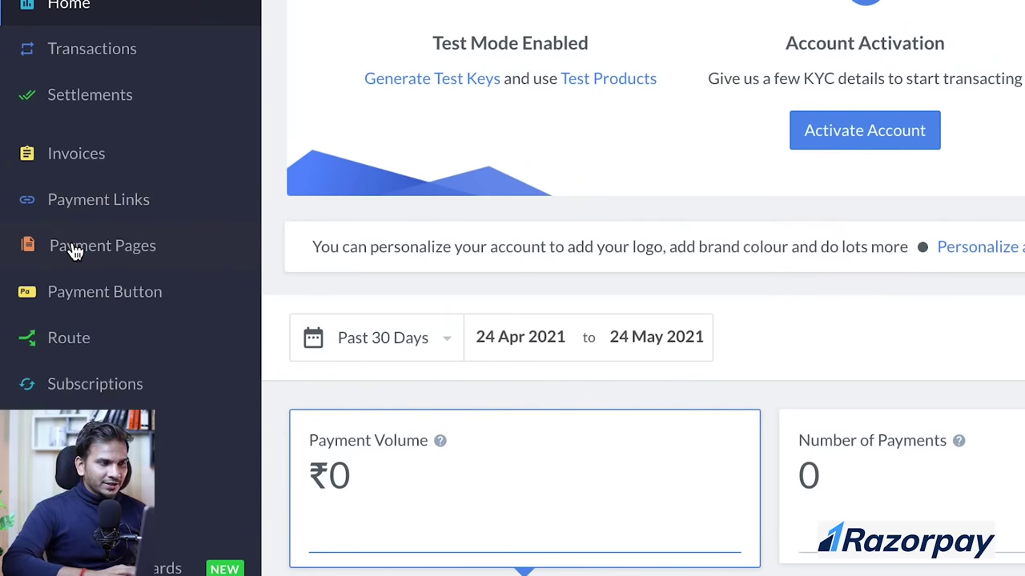
Step: Go to Payment Pages, skip its two-screen introduction, and start a new payment page
{"action": "left_click", "coordinate": [72, 251]}
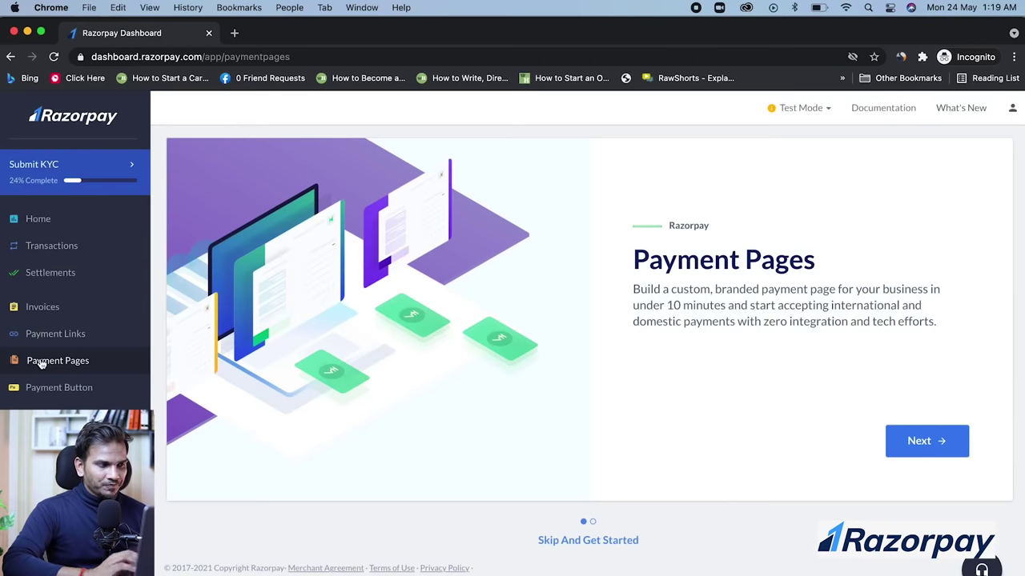
{"action": "left_click", "coordinate": [927, 448]}
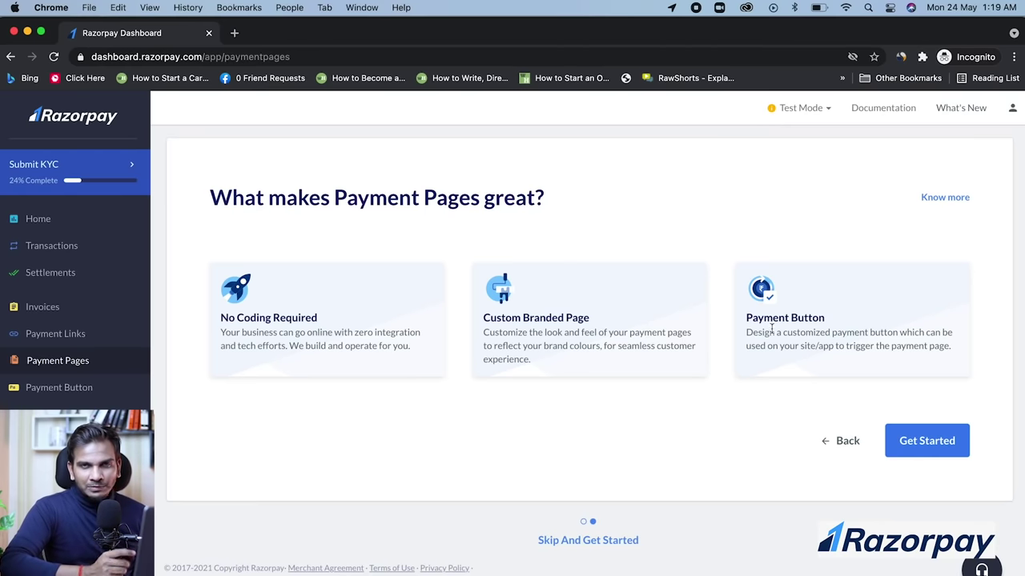
{"action": "left_click", "coordinate": [933, 440]}
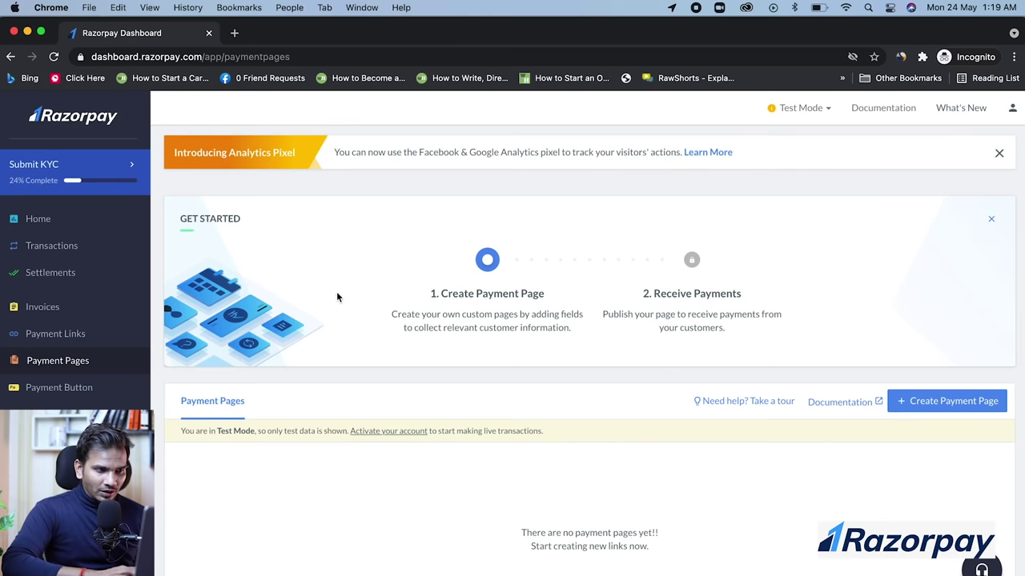
{"action": "left_click", "coordinate": [945, 401]}
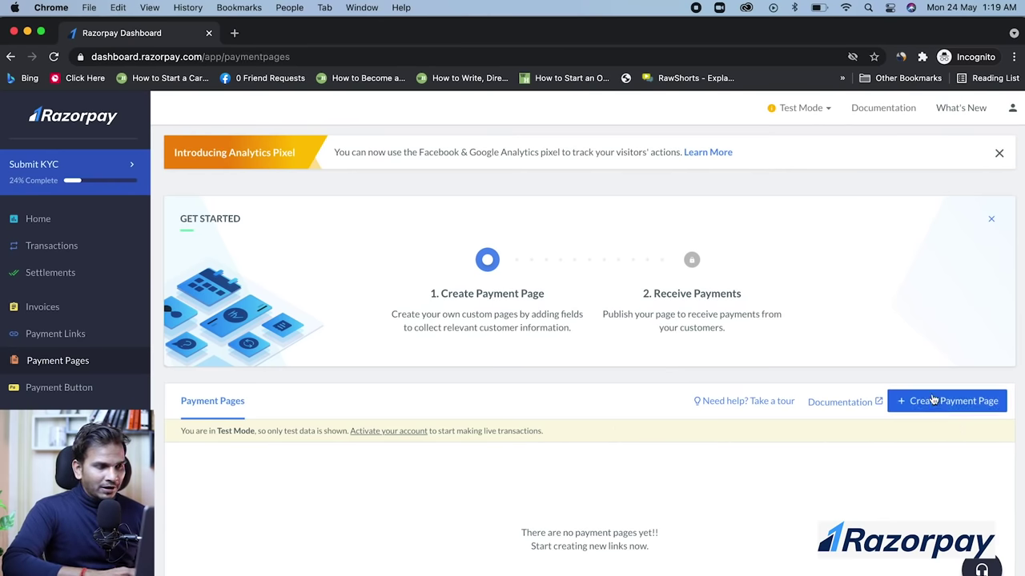
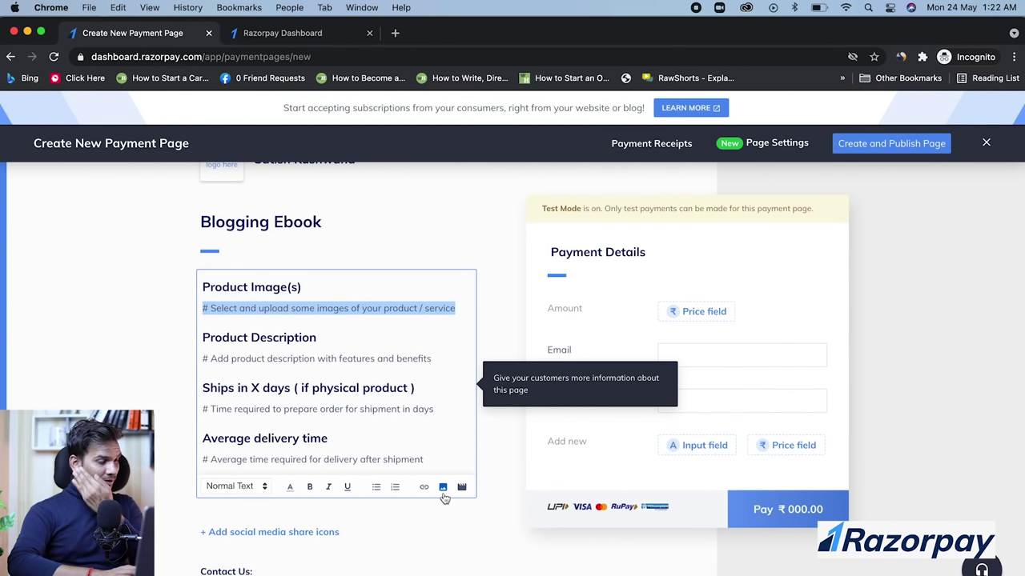
Step: Upload the Free Blogging A to Z cover PNG from Downloads as the product image, then delete the description placeholder
{"action": "left_click", "coordinate": [442, 486]}
{"action": "left_click", "coordinate": [382, 235]}
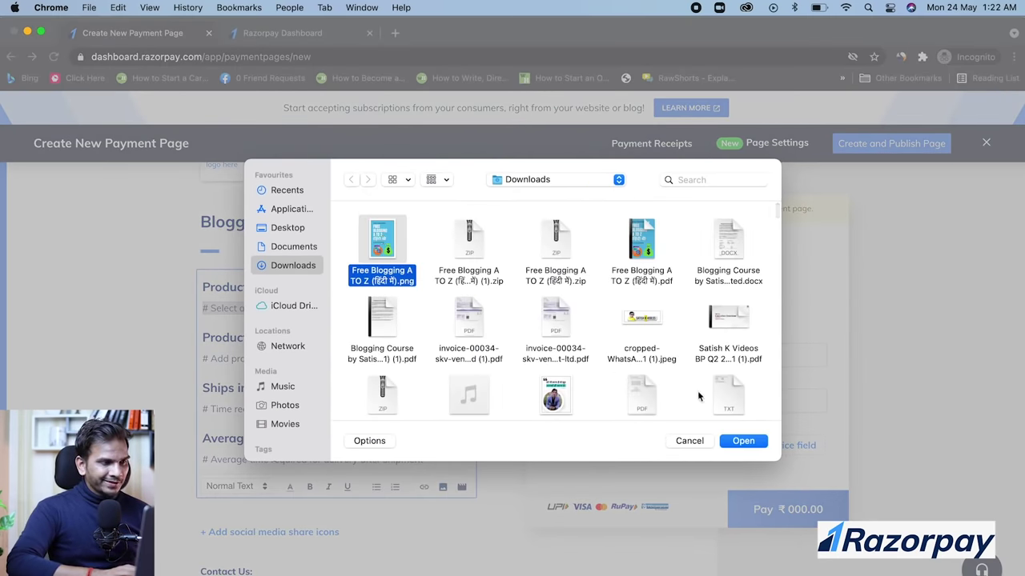
{"action": "left_click", "coordinate": [743, 442]}
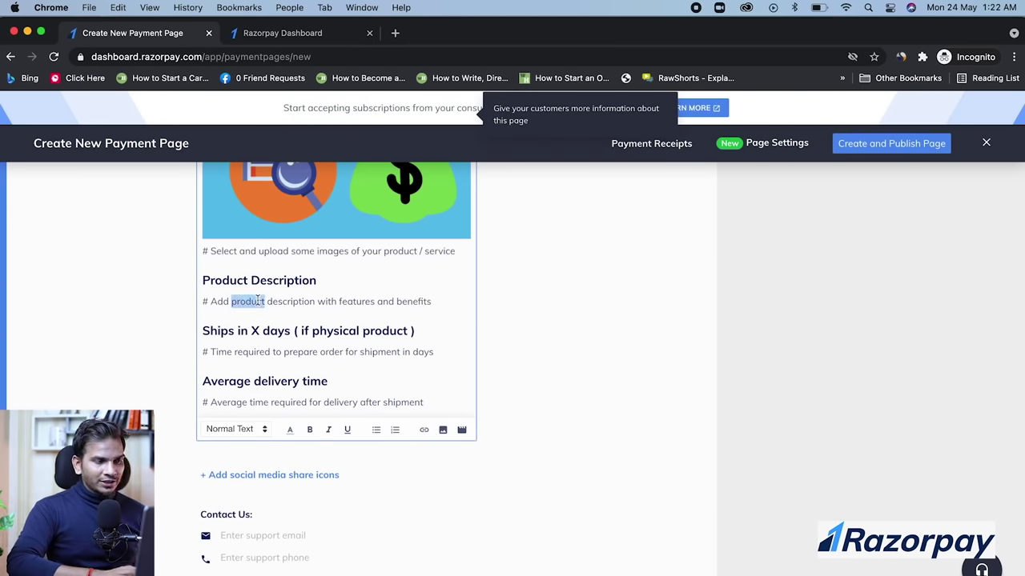
{"action": "triple_click", "coordinate": [257, 300]}
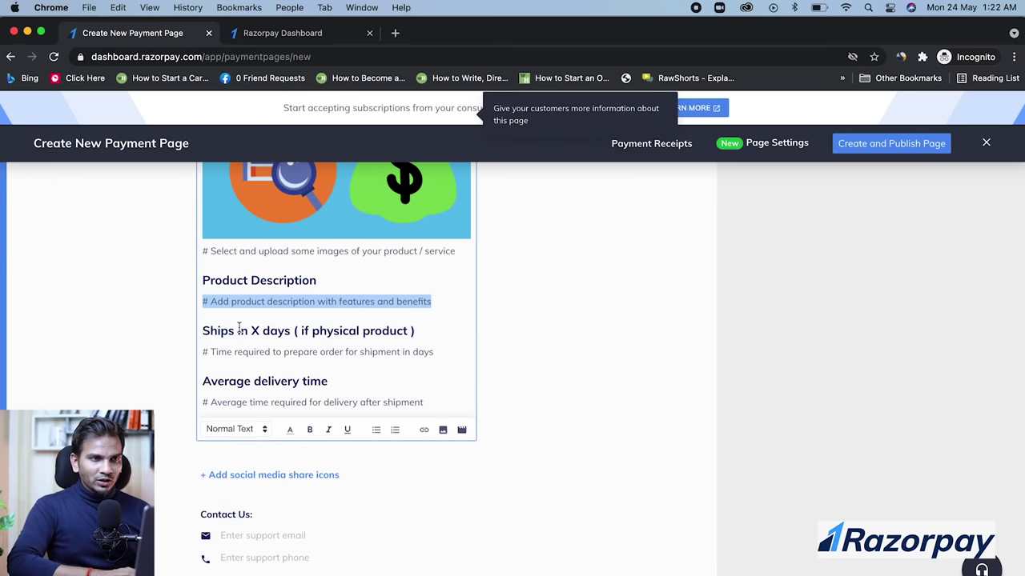
{"action": "key", "text": "BackSpace"}
Step: Describe the ebook as 'How to start Blogging in Hindi' and set shipping 'Instantly', delivery 'Instant'
{"action": "type", "text": "In "}
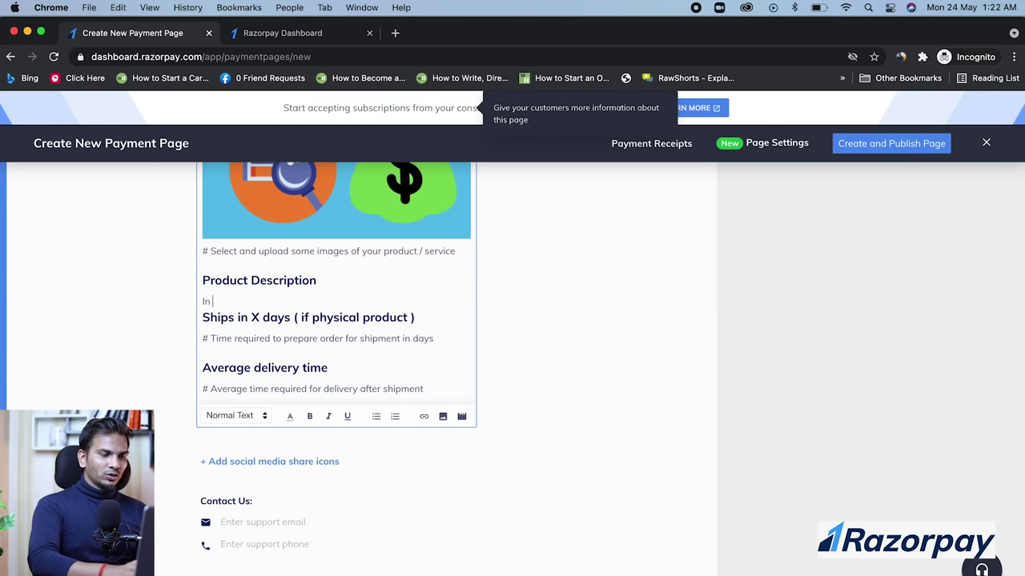
{"action": "type", "text": "this ebook, I am sharing"}
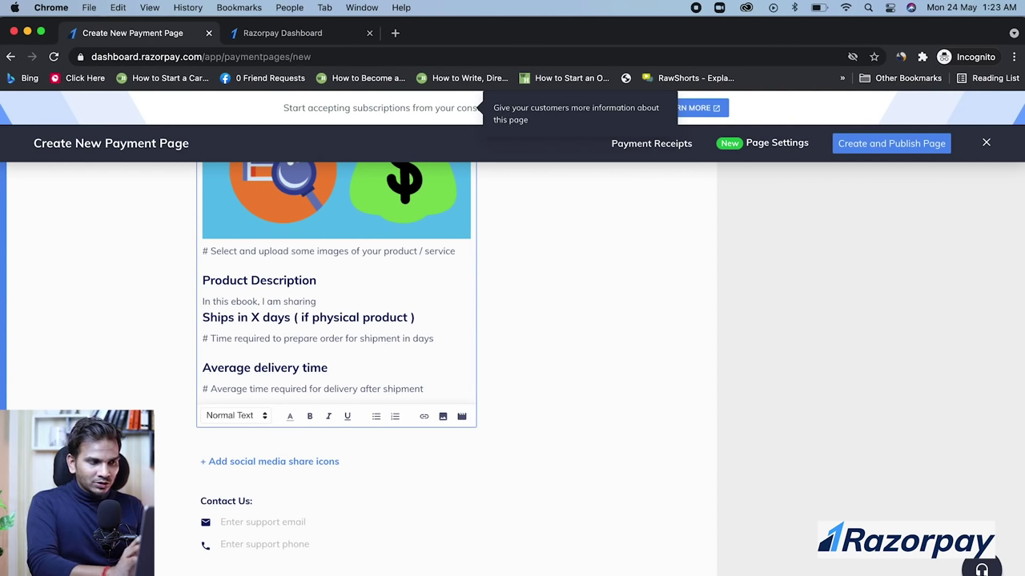
{"action": "type", "text": " How to start Blogging in Hindi."}
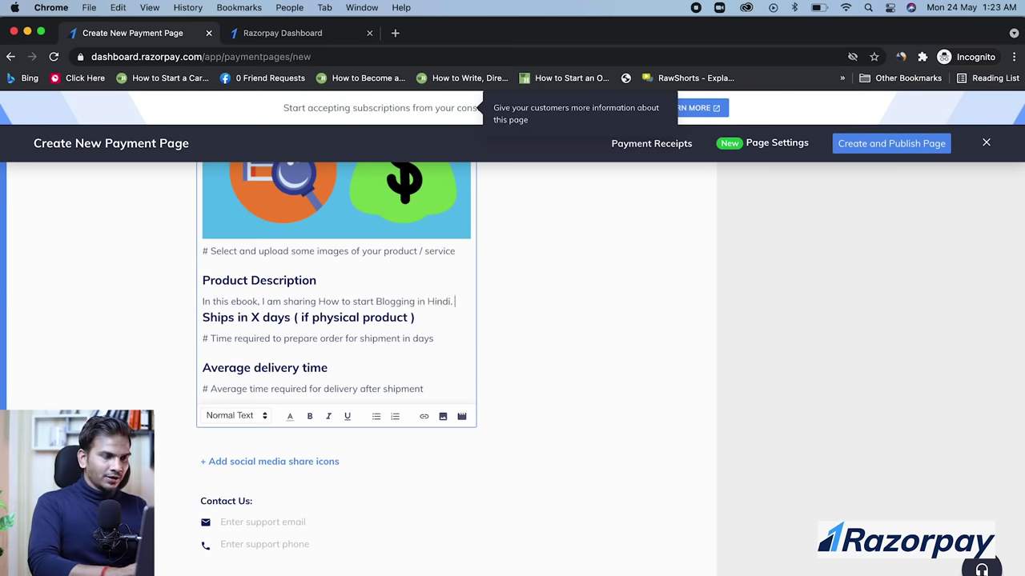
{"action": "triple_click", "coordinate": [227, 334]}
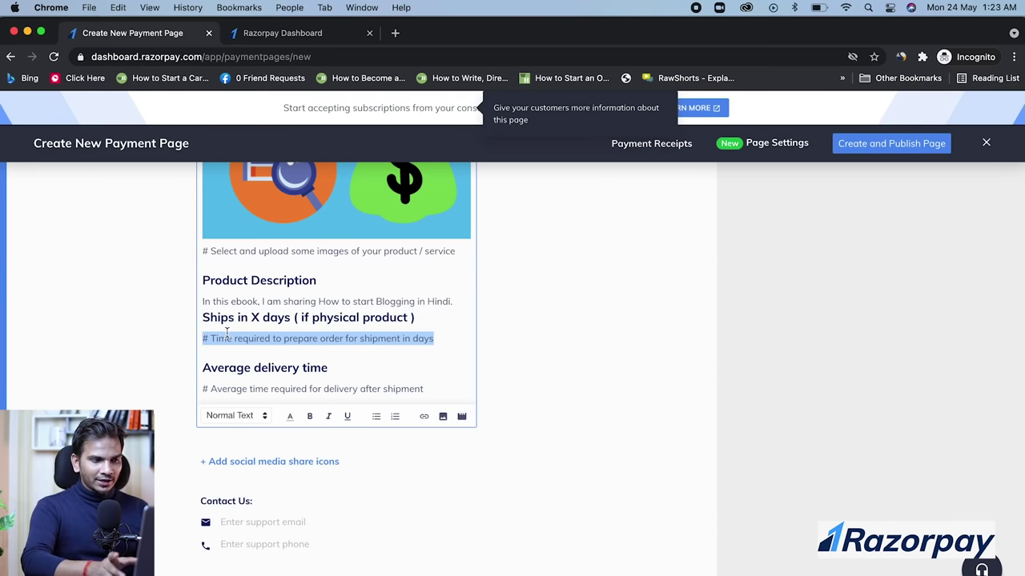
{"action": "type", "text": "Ins"}
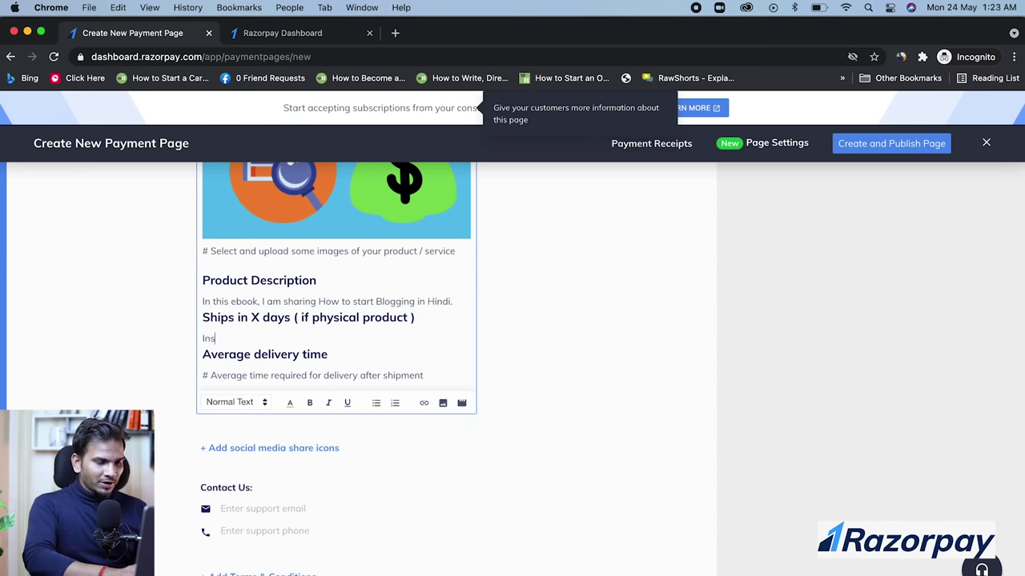
{"action": "type", "text": "tantly"}
{"action": "triple_click", "coordinate": [258, 376]}
{"action": "type", "text": "Instan"}
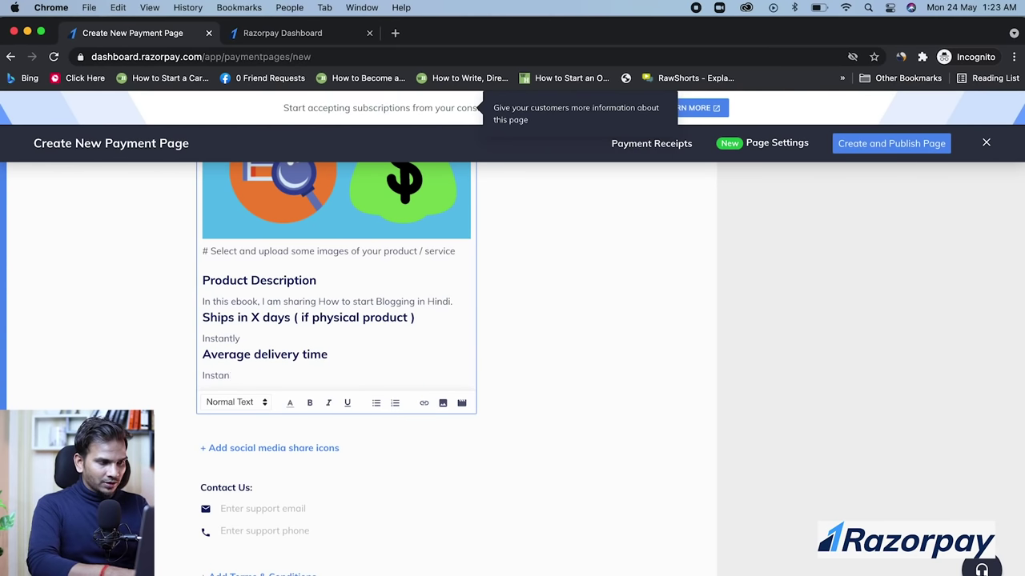
{"action": "type", "text": "t"}
Step: Enter the support email address under Contact Us
{"action": "left_click", "coordinate": [308, 509]}
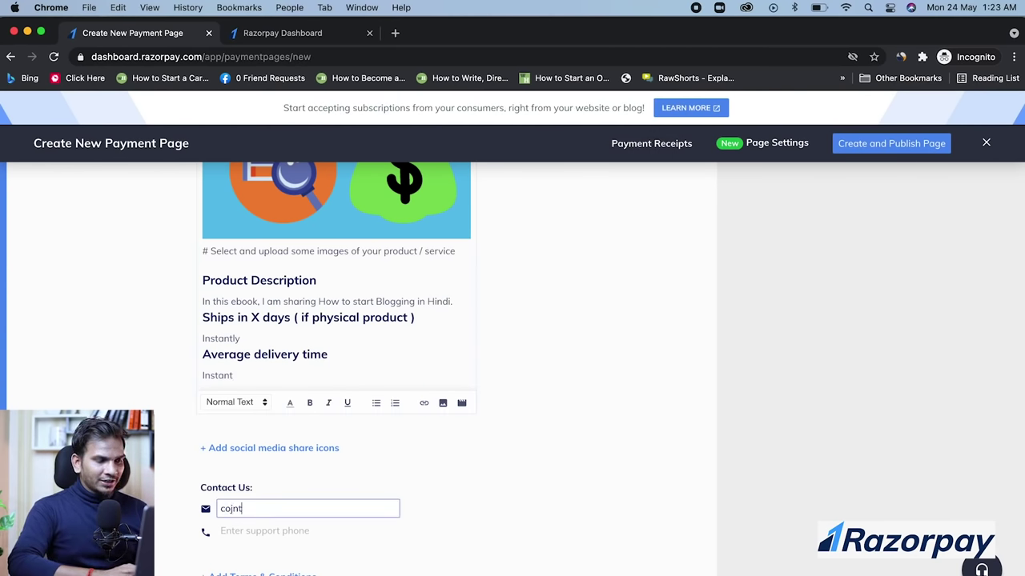
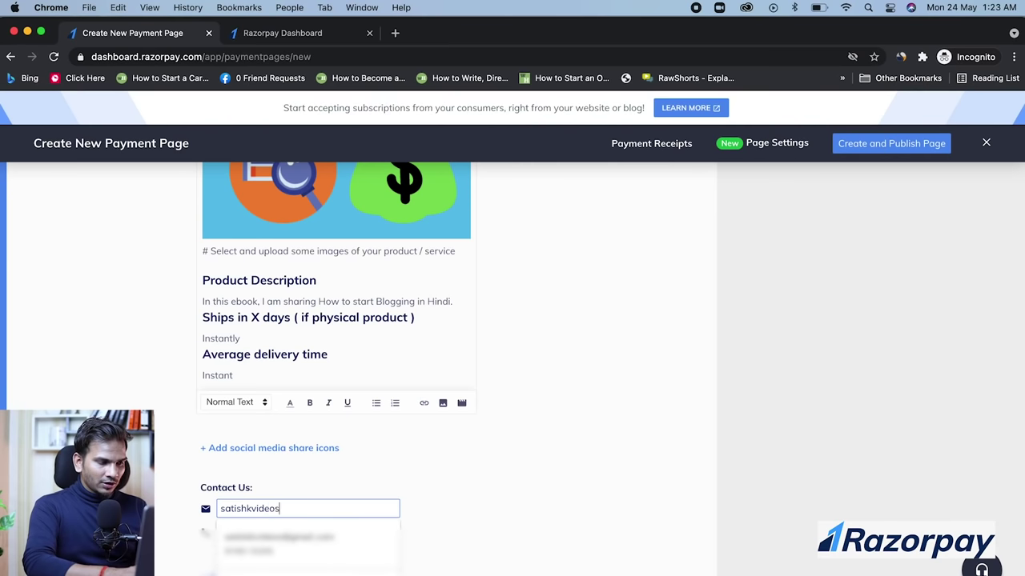
{"action": "left_click", "coordinate": [432, 544]}
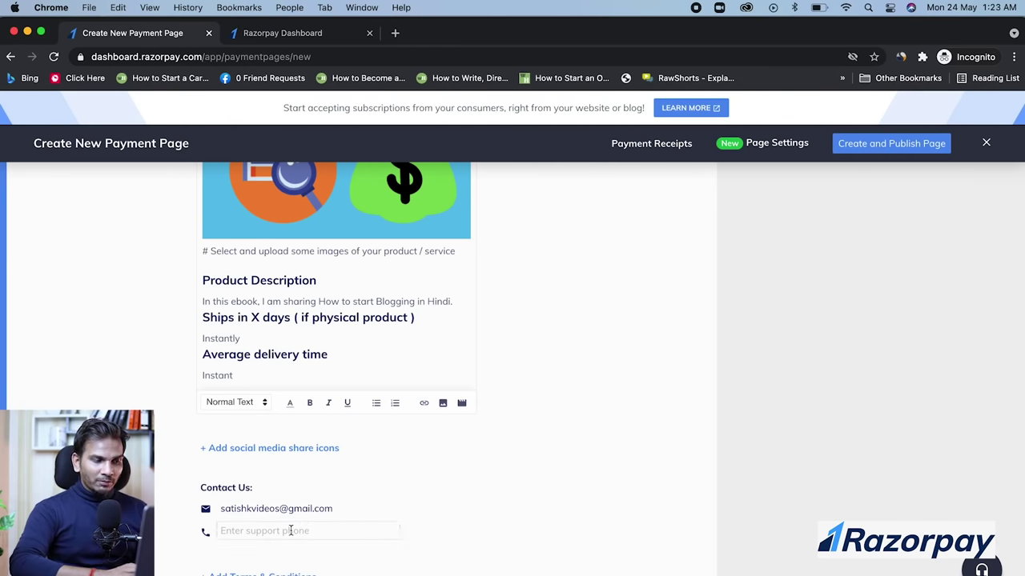
{"action": "scroll", "coordinate": [427, 531], "scroll_direction": "down", "scroll_amount": 2}
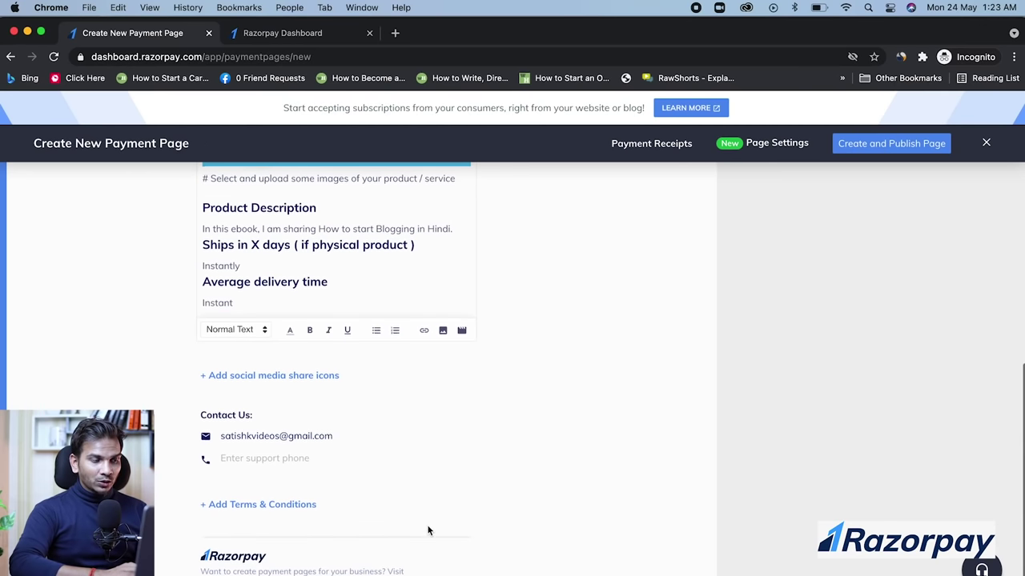
Step: Add social media share icons and a Terms & Conditions note reading 'Refund within 1 Week'
{"action": "left_click", "coordinate": [267, 373]}
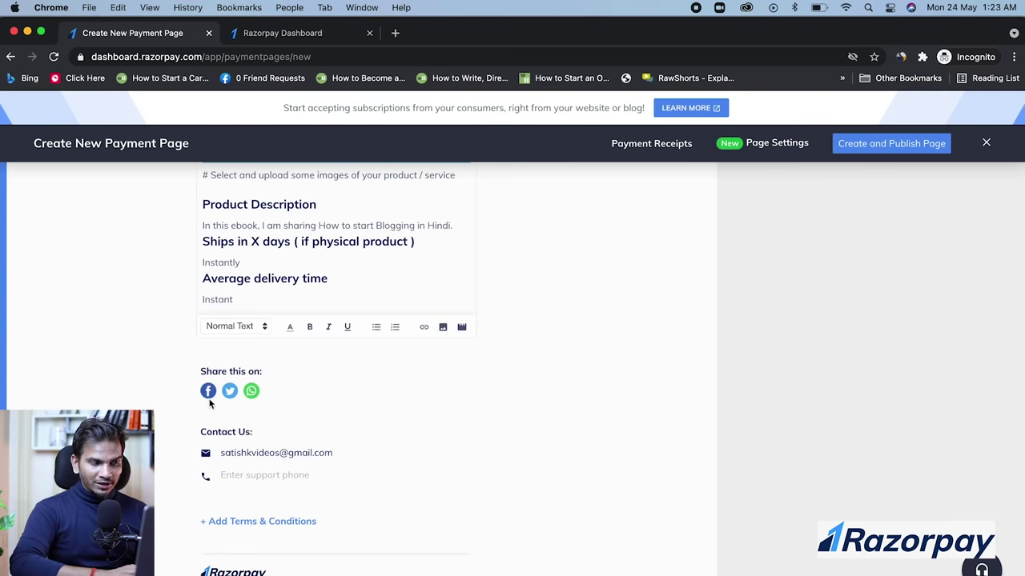
{"action": "scroll", "coordinate": [396, 421], "scroll_direction": "down", "scroll_amount": 1}
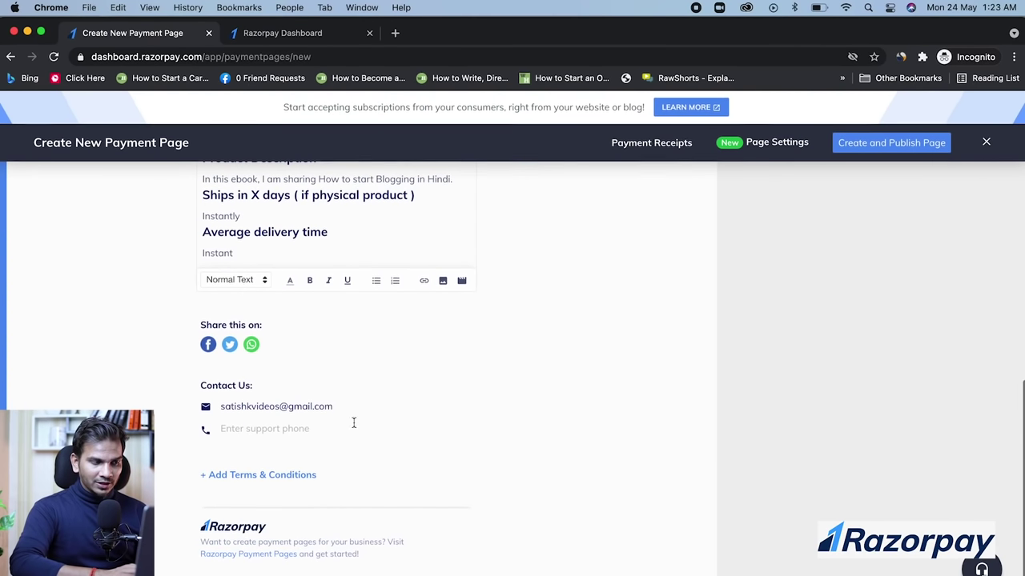
{"action": "left_click", "coordinate": [255, 477]}
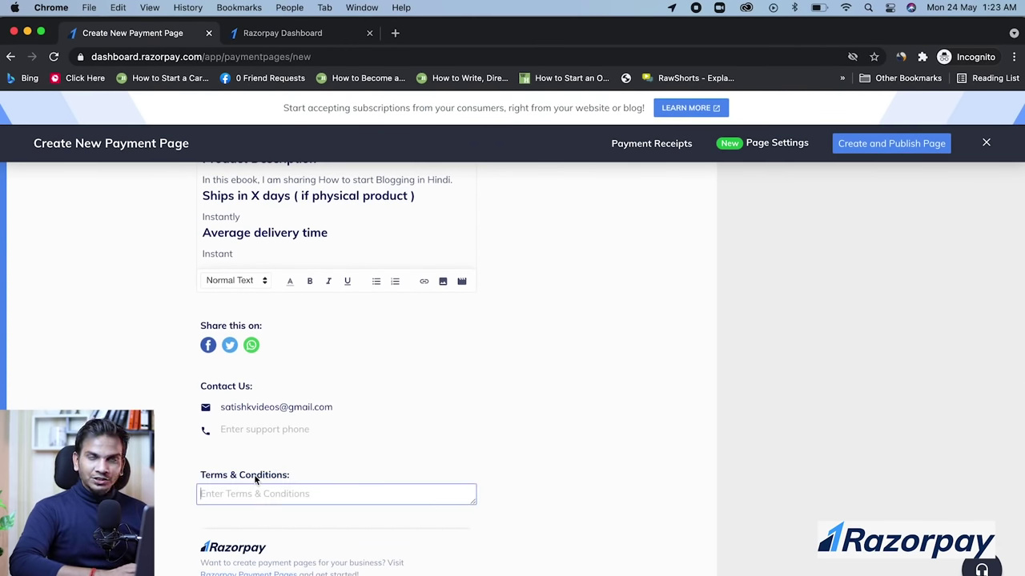
{"action": "type", "text": "Refund Polic"}
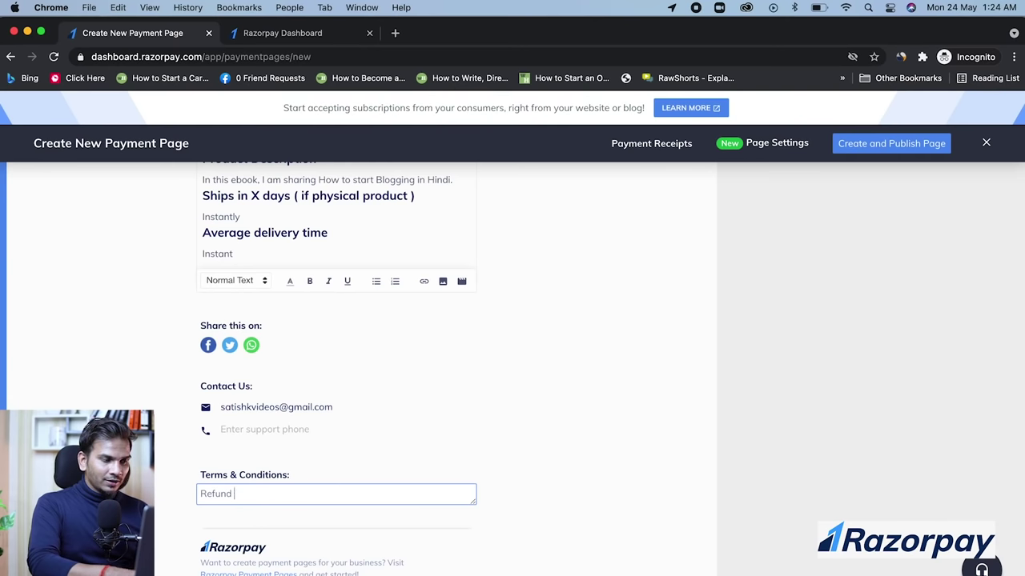
{"action": "key", "text": "BackSpace"}
{"action": "key", "text": "BackSpace"}
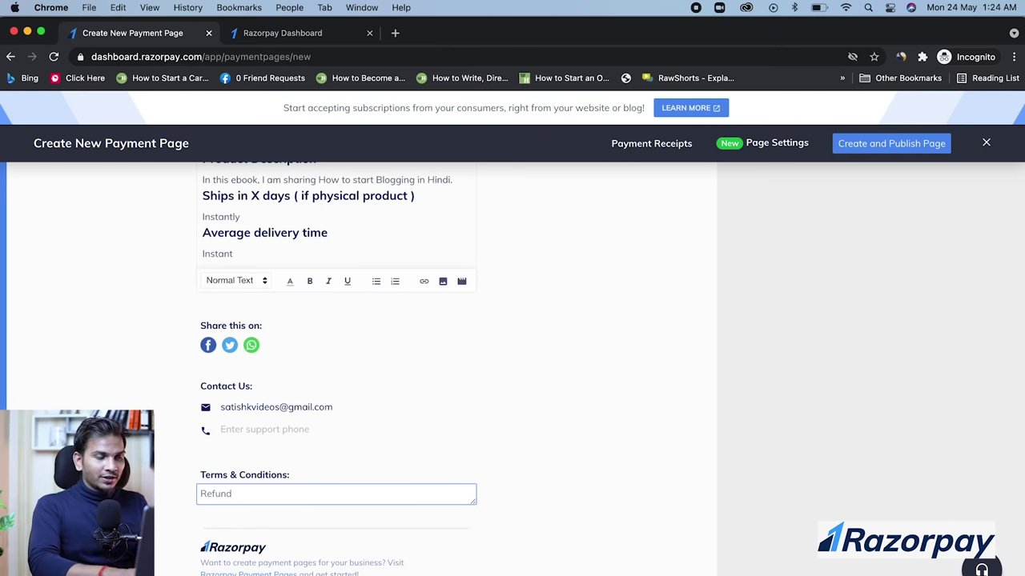
{"action": "type", "text": "within 30 Day"}
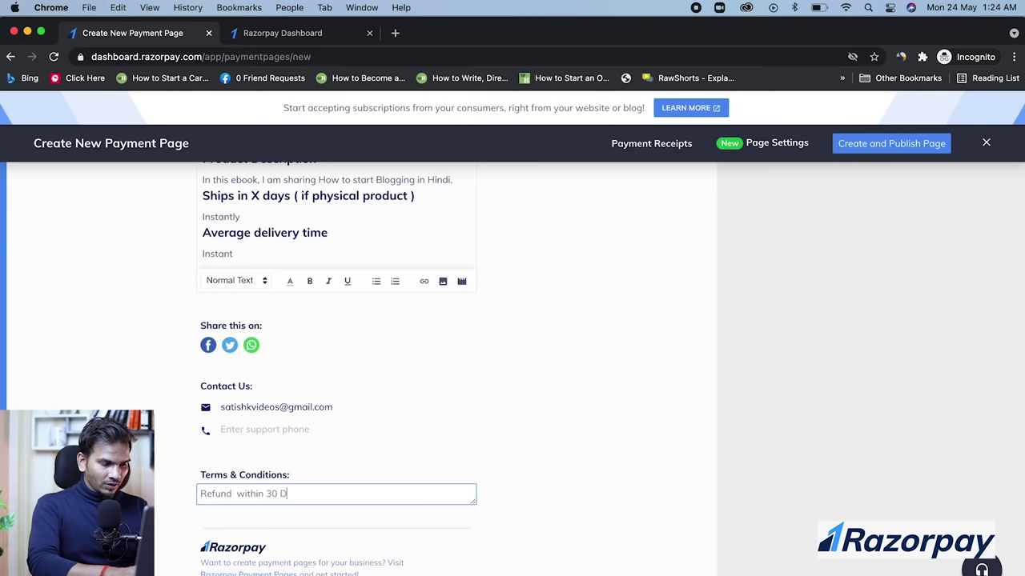
{"action": "key", "text": "BackSpace"}
{"action": "key", "text": "BackSpace"}
{"action": "key", "text": "BackSpace"}
{"action": "type", "text": "1 Week"}
{"action": "key", "text": "Return"}
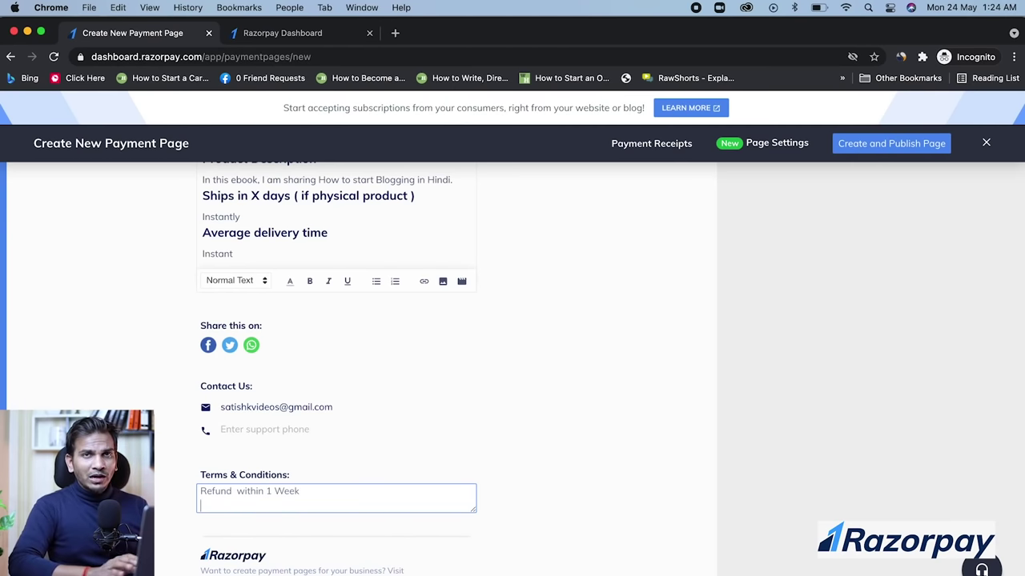
{"action": "left_click", "coordinate": [475, 456]}
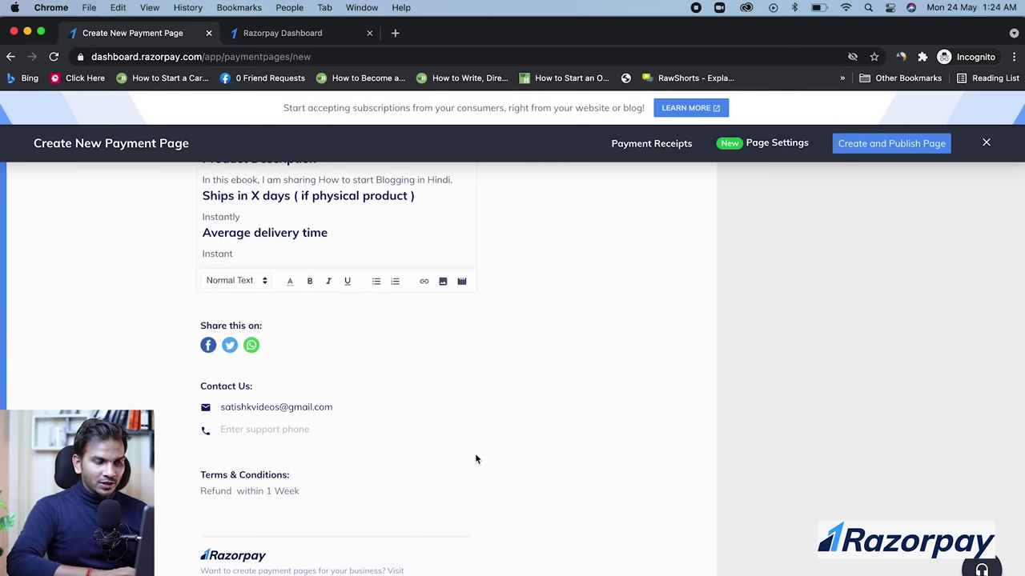
Step: Set the Amount field to a Fixed Amount of 199 and save it
{"action": "scroll", "coordinate": [475, 458], "scroll_direction": "up", "scroll_amount": 5}
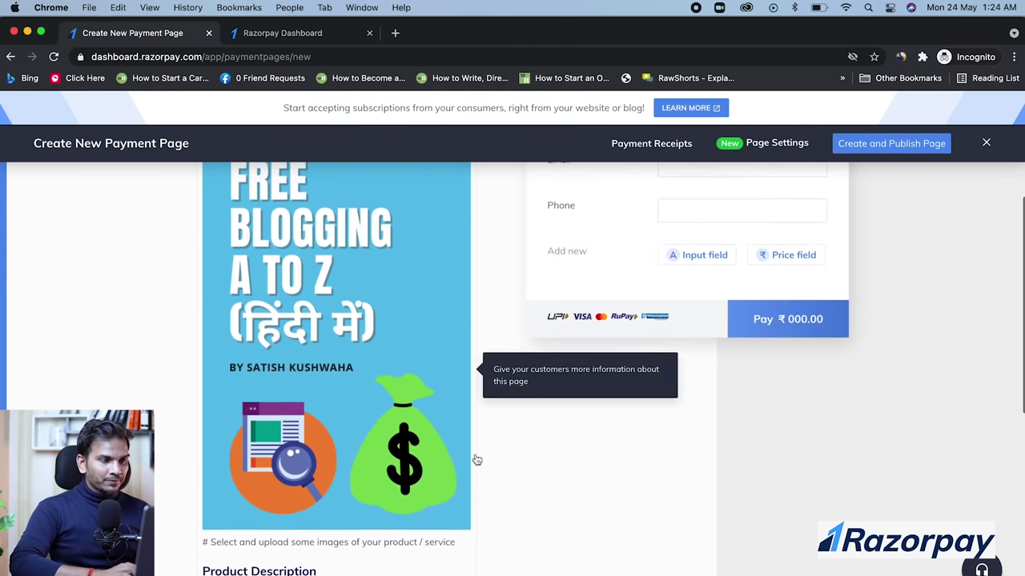
{"action": "scroll", "coordinate": [475, 458], "scroll_direction": "up", "scroll_amount": 4}
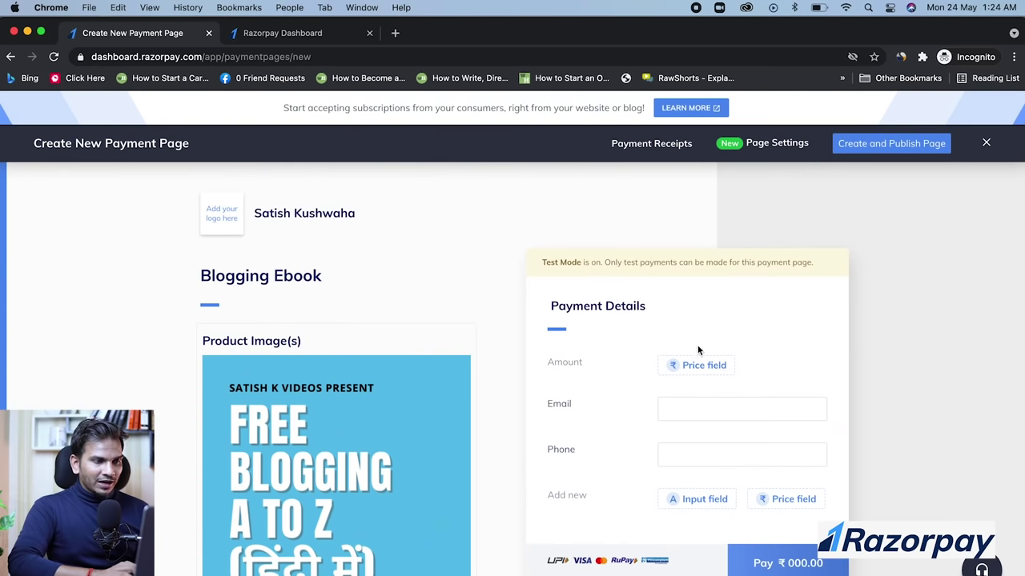
{"action": "left_click", "coordinate": [708, 365]}
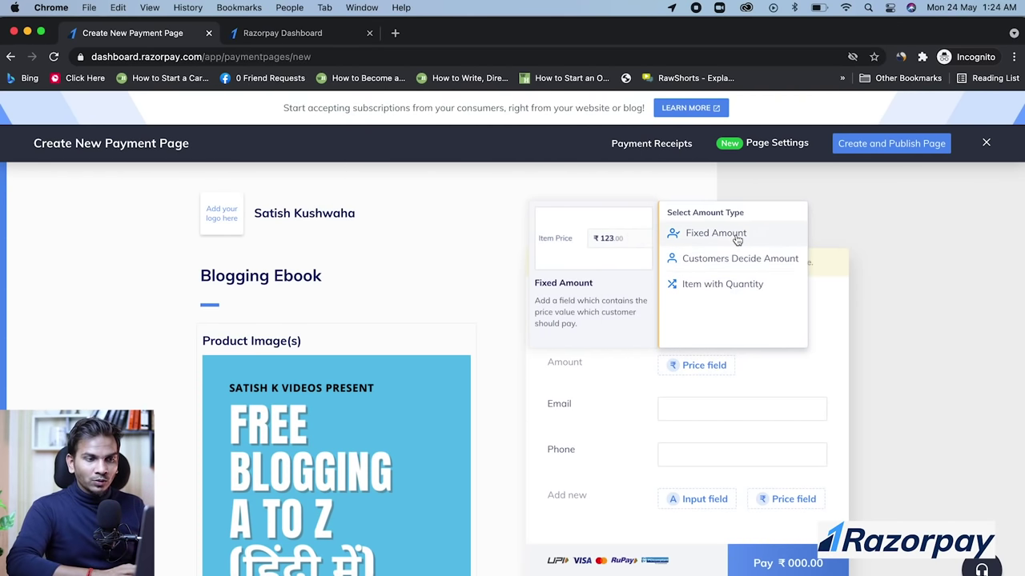
{"action": "left_click", "coordinate": [738, 243]}
{"action": "left_click", "coordinate": [709, 374]}
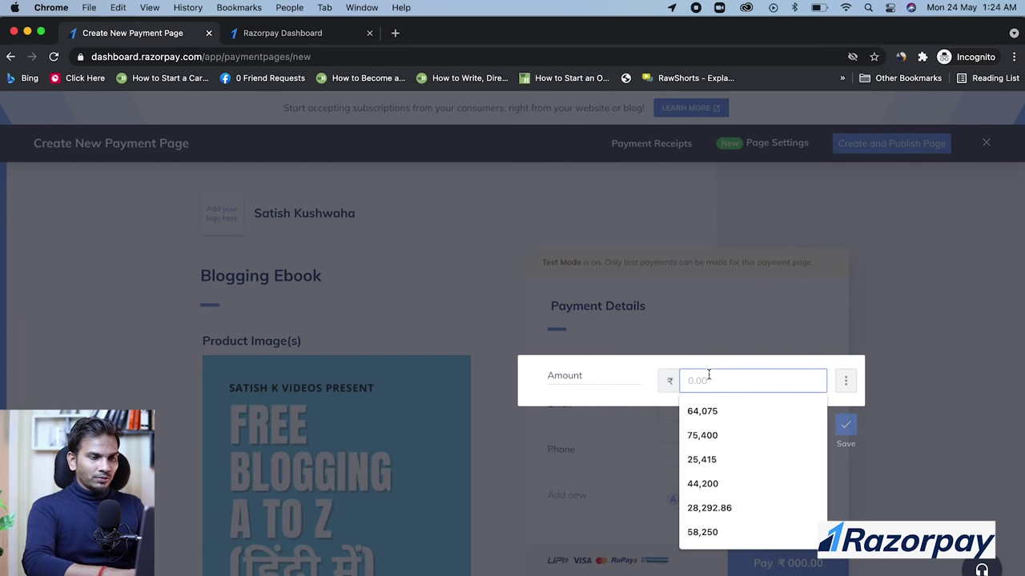
{"action": "type", "text": "199"}
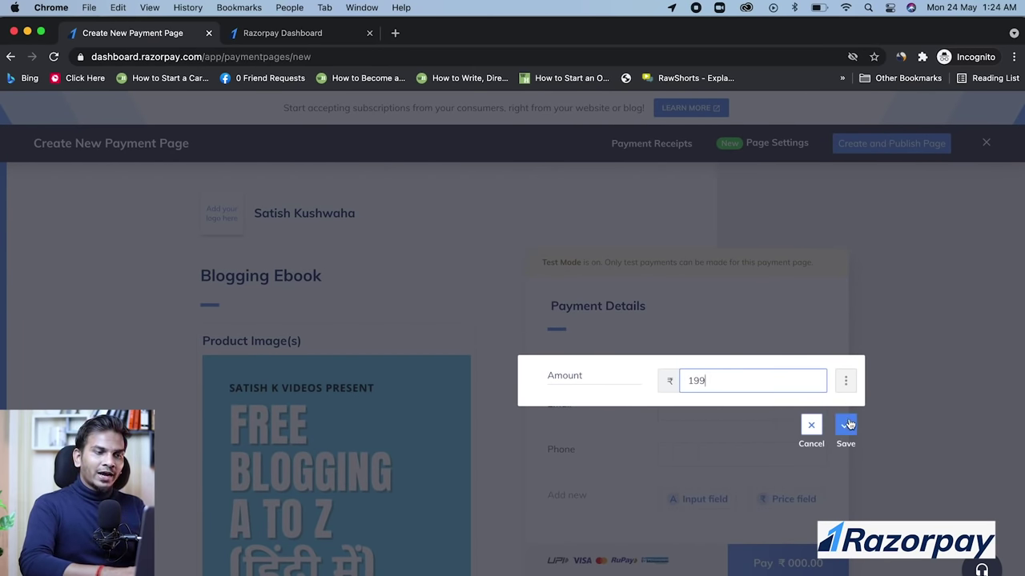
{"action": "left_click", "coordinate": [846, 425]}
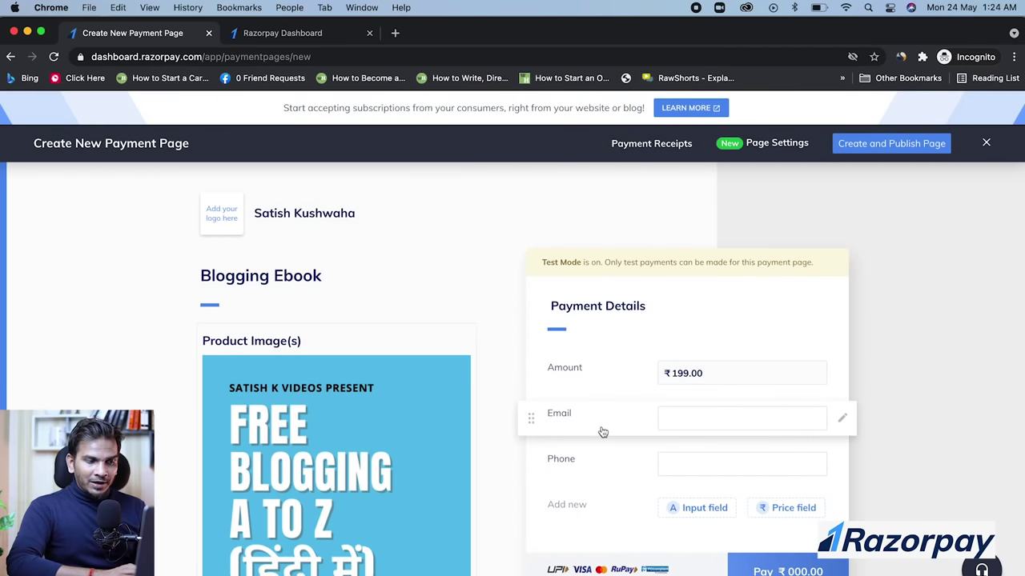
{"action": "scroll", "coordinate": [601, 430], "scroll_direction": "down", "scroll_amount": 2}
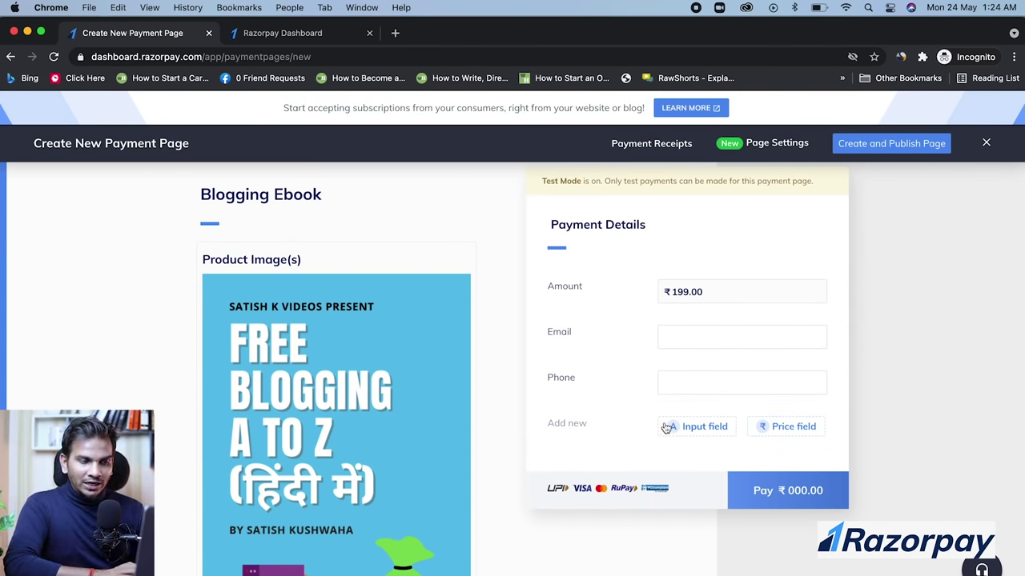
Step: Browse the Select Input Type list without adding any new field
{"action": "left_click", "coordinate": [704, 426]}
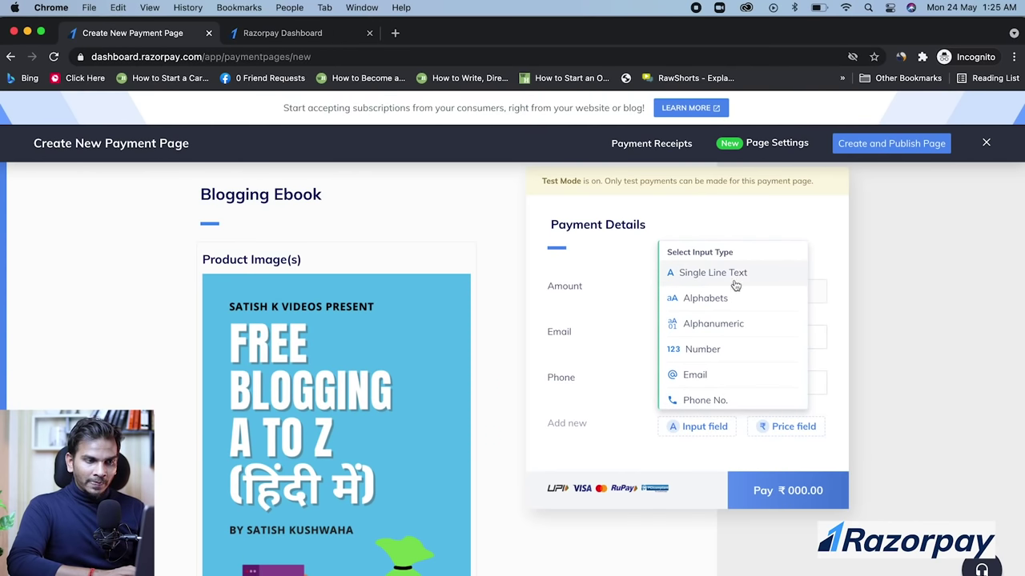
{"action": "scroll", "coordinate": [711, 302], "scroll_direction": "down", "scroll_amount": 4}
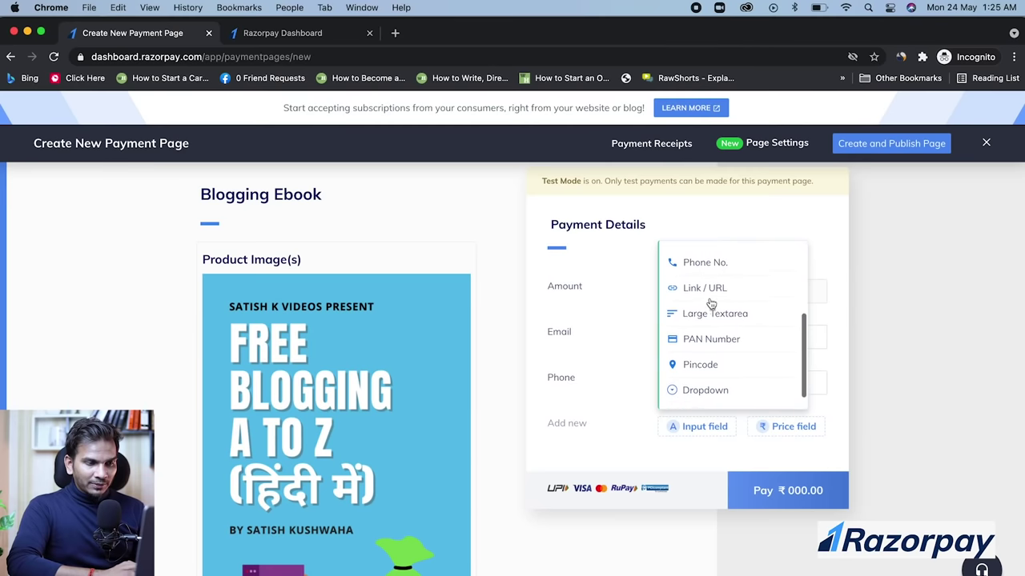
{"action": "scroll", "coordinate": [725, 330], "scroll_direction": "down", "scroll_amount": 1}
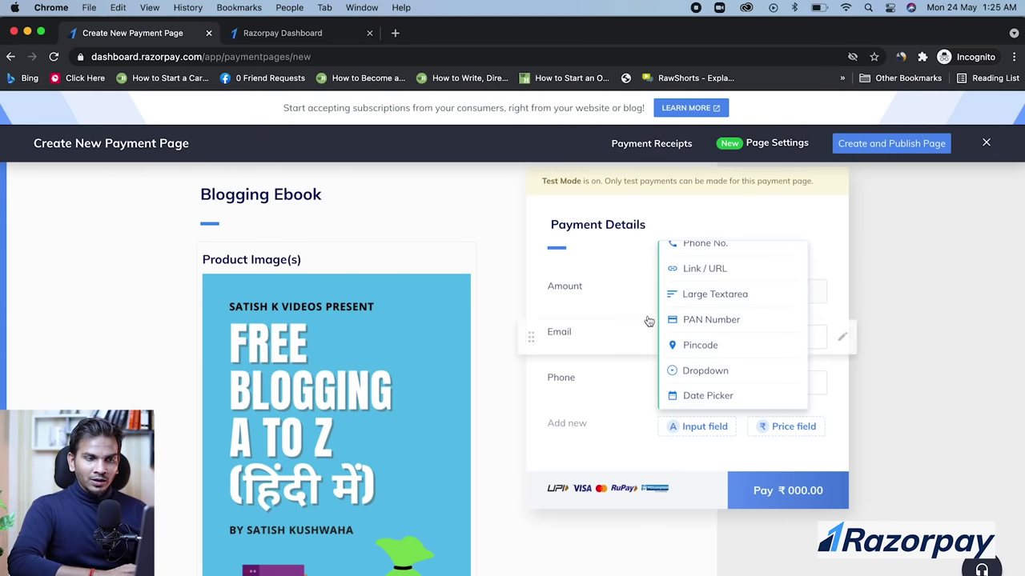
Step: Open and cancel the Amount field and Pay button label edits, leaving both unchanged
{"action": "left_click", "coordinate": [632, 282]}
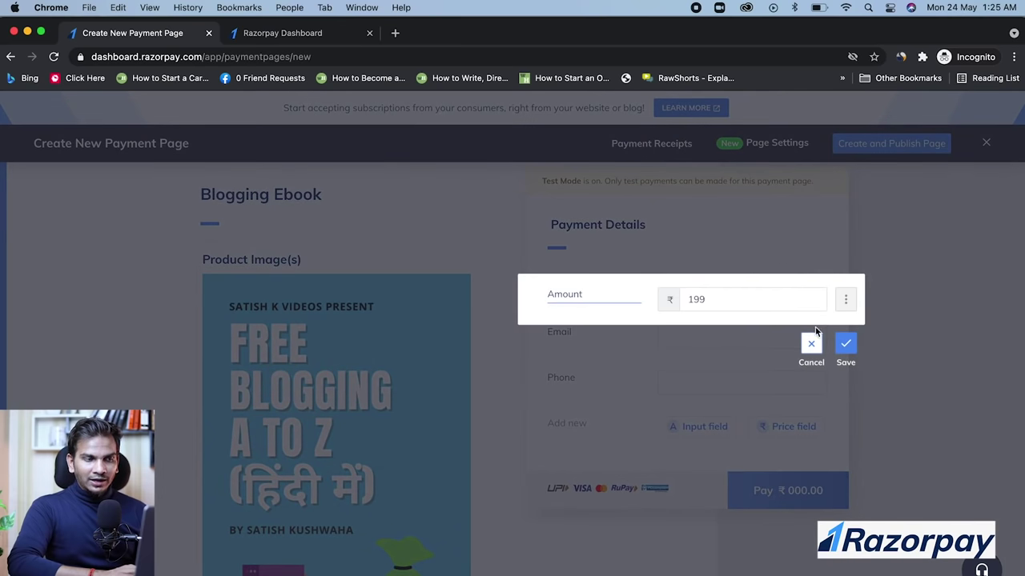
{"action": "left_click", "coordinate": [811, 343]}
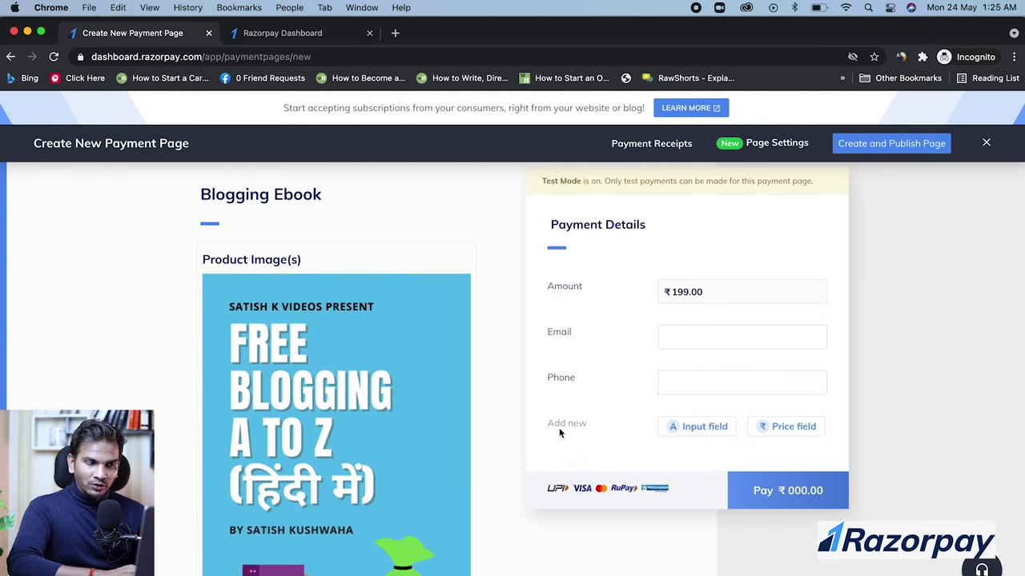
{"action": "left_click", "coordinate": [832, 495]}
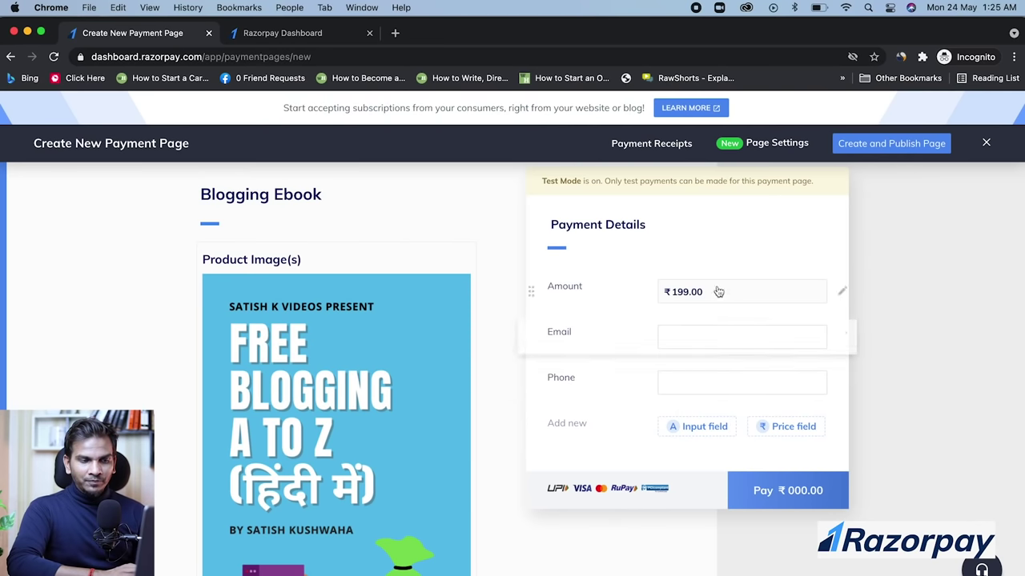
{"action": "left_click", "coordinate": [817, 566]}
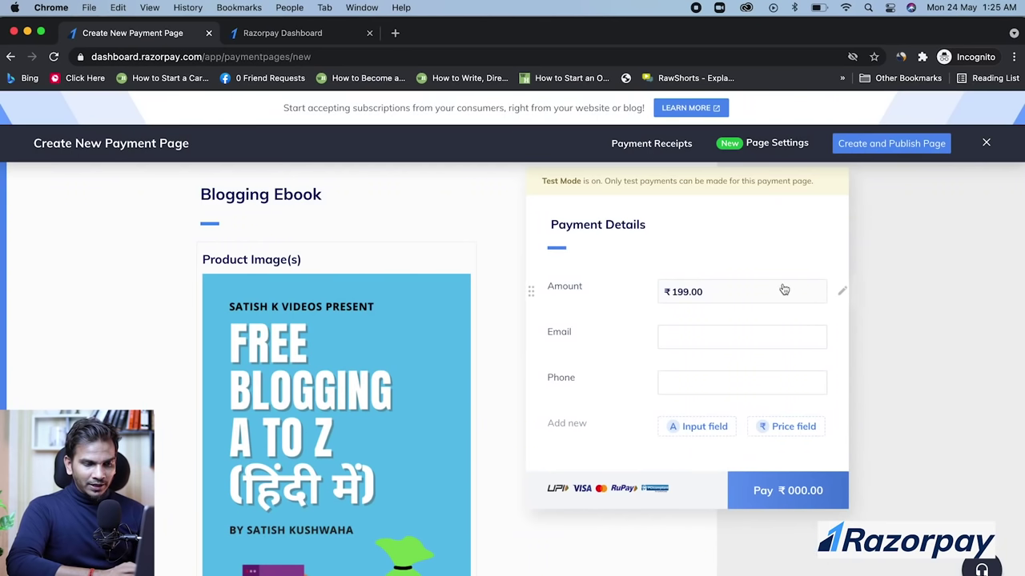
{"action": "scroll", "coordinate": [784, 291], "scroll_direction": "up", "scroll_amount": 2}
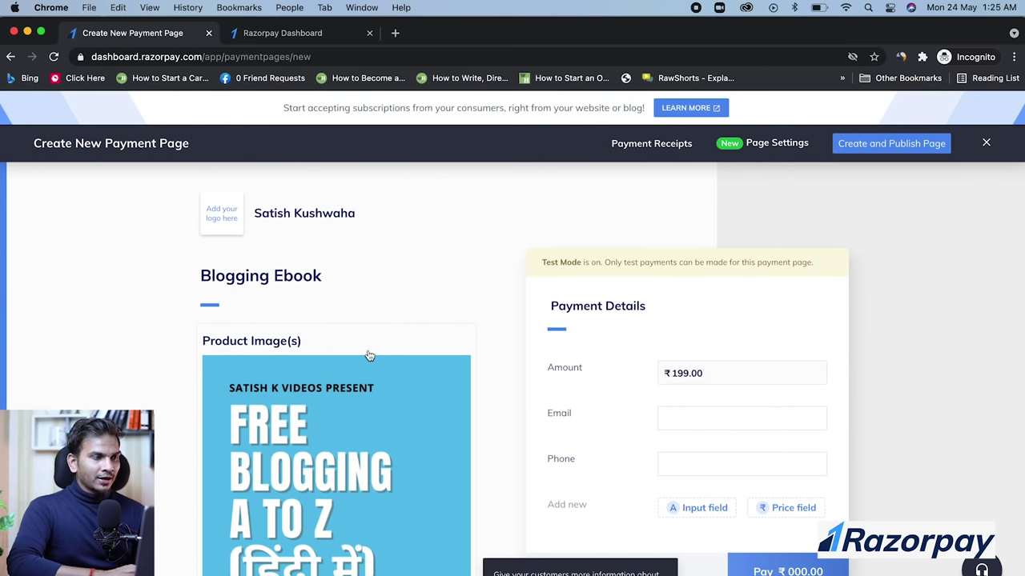
{"action": "scroll", "coordinate": [367, 350], "scroll_direction": "down", "scroll_amount": 5}
{"action": "scroll", "coordinate": [367, 350], "scroll_direction": "up", "scroll_amount": 5}
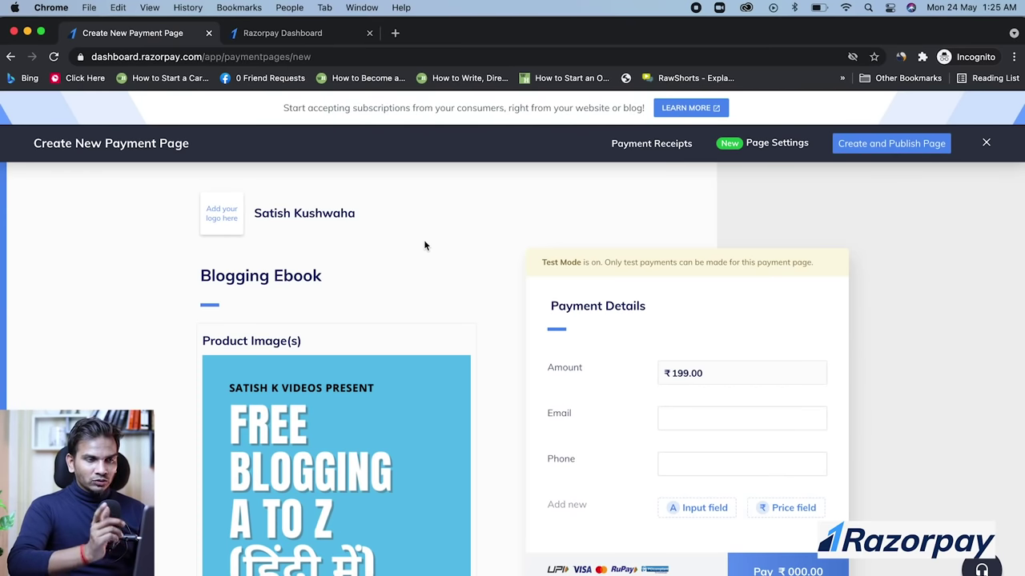
Step: Switch Payment Receipts to Send Manual Receipts
{"action": "left_click", "coordinate": [646, 146]}
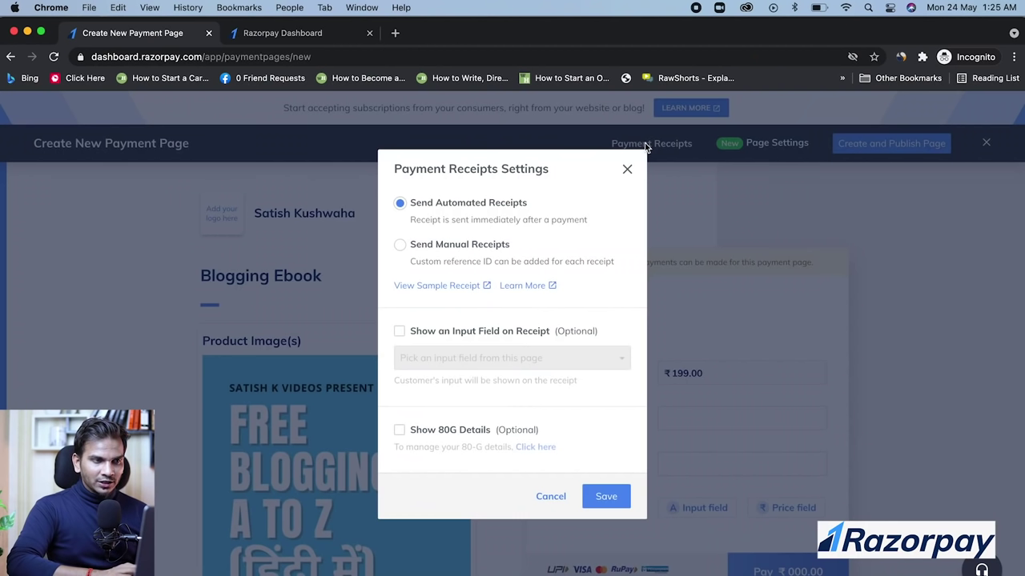
{"action": "left_click", "coordinate": [627, 169]}
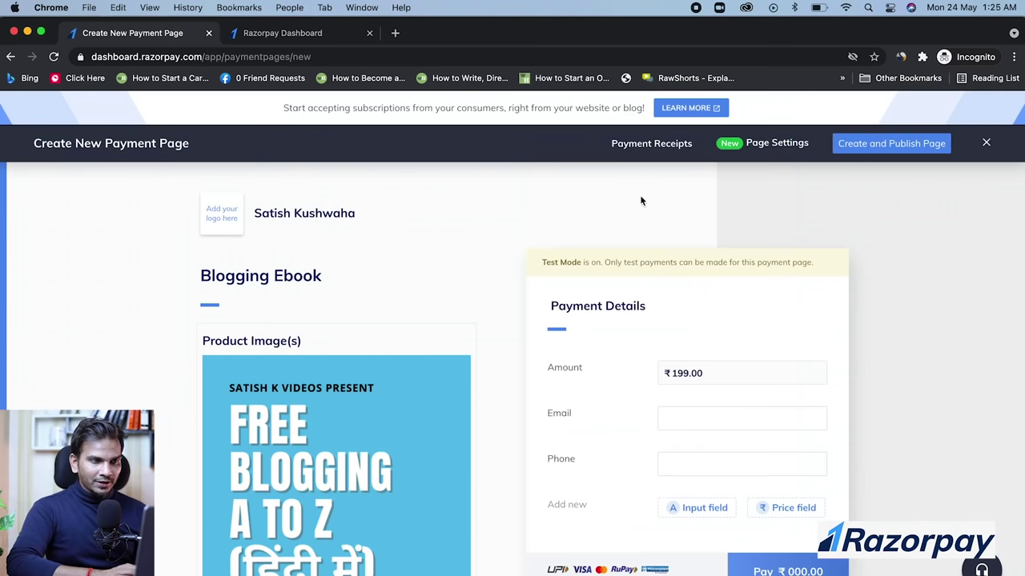
{"action": "left_click", "coordinate": [632, 145]}
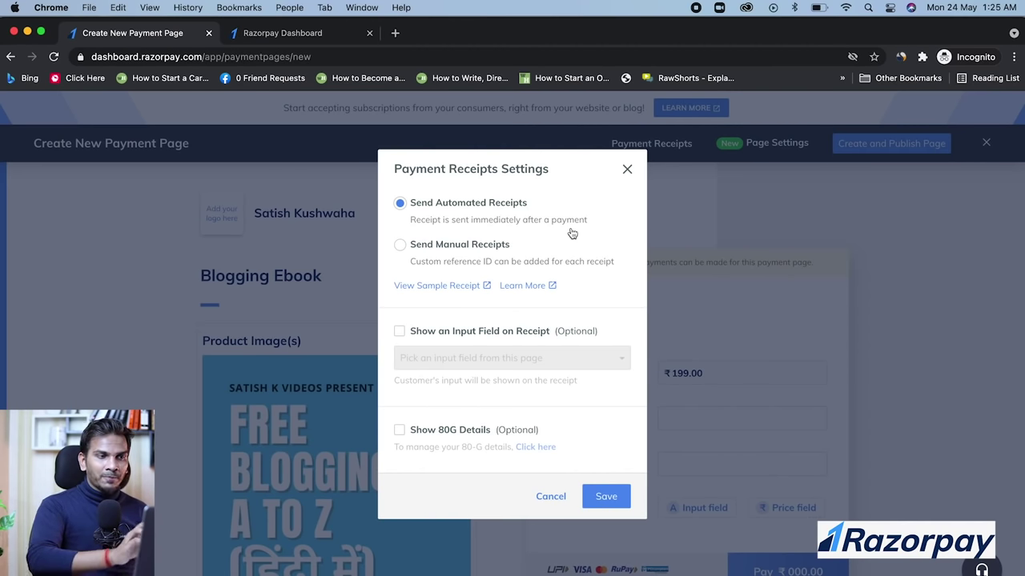
{"action": "left_click", "coordinate": [399, 245]}
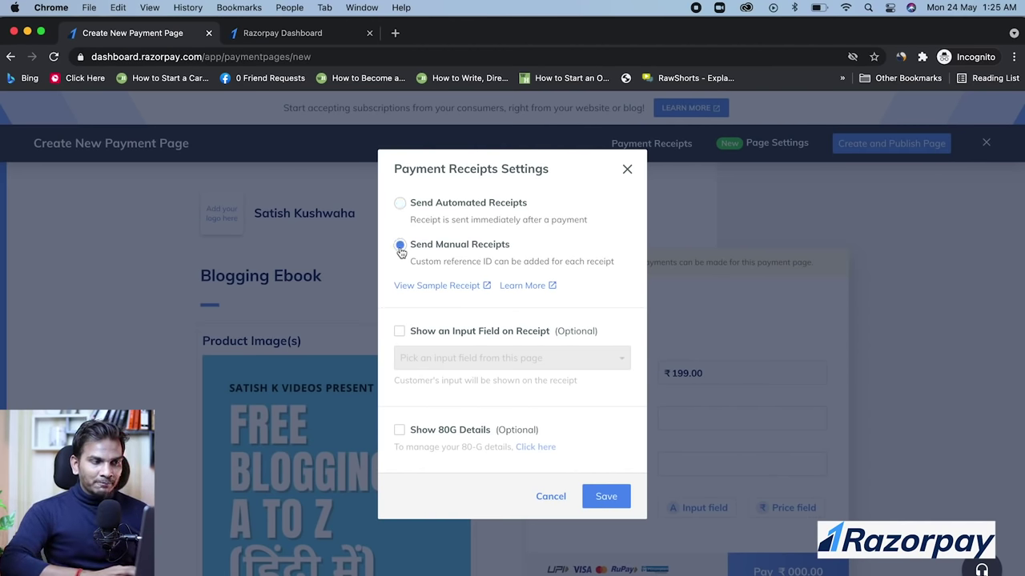
Step: View Razorpay's sample receipt enlarged, then return to the Create New Payment Page tab
{"action": "left_click", "coordinate": [415, 286]}
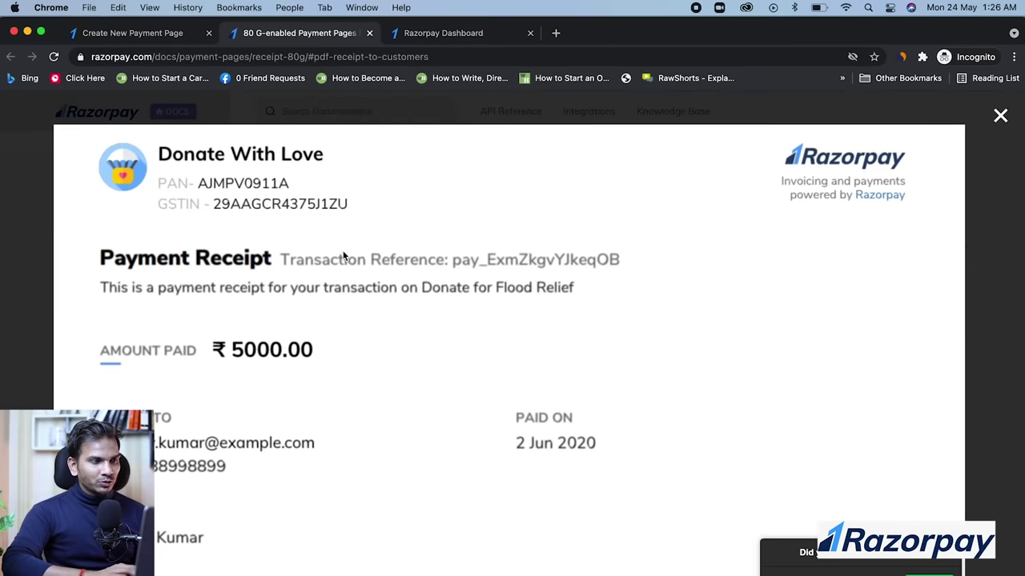
{"action": "left_click", "coordinate": [345, 253]}
{"action": "scroll", "coordinate": [400, 350], "scroll_direction": "down", "scroll_amount": 8}
{"action": "scroll", "coordinate": [401, 351], "scroll_direction": "up", "scroll_amount": 3}
{"action": "scroll", "coordinate": [401, 350], "scroll_direction": "up", "scroll_amount": 5}
{"action": "left_click", "coordinate": [401, 347]}
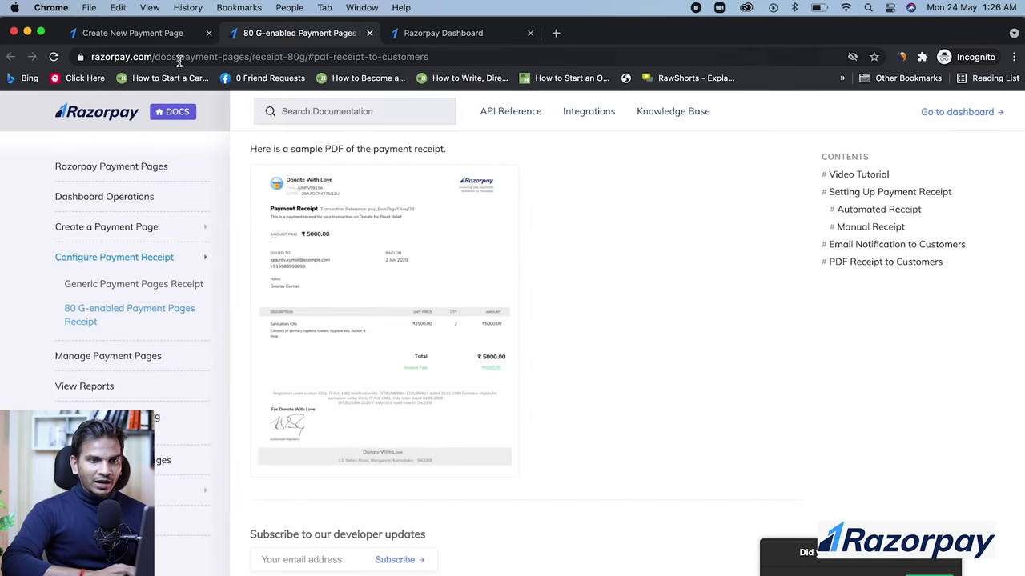
{"action": "left_click", "coordinate": [124, 28]}
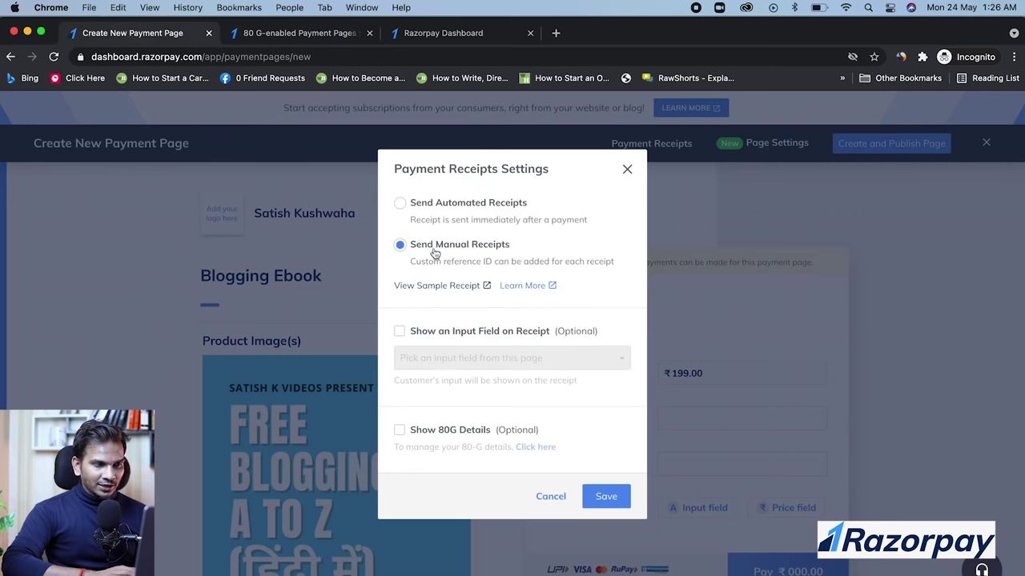
Step: Leave Show an Input Field on Receipt unticked and switch back to Send Automated Receipts
{"action": "left_click", "coordinate": [490, 334]}
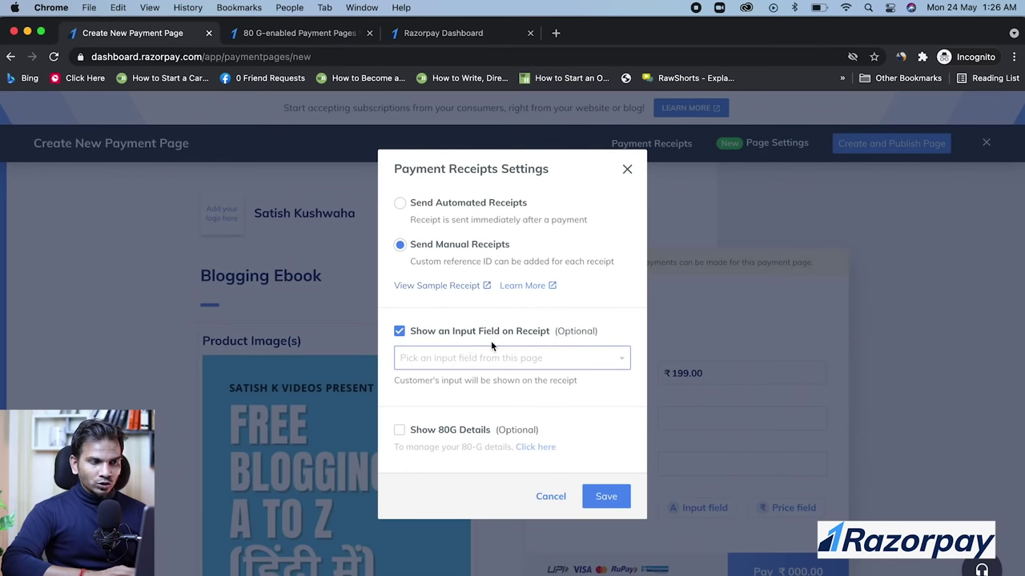
{"action": "left_click", "coordinate": [533, 357]}
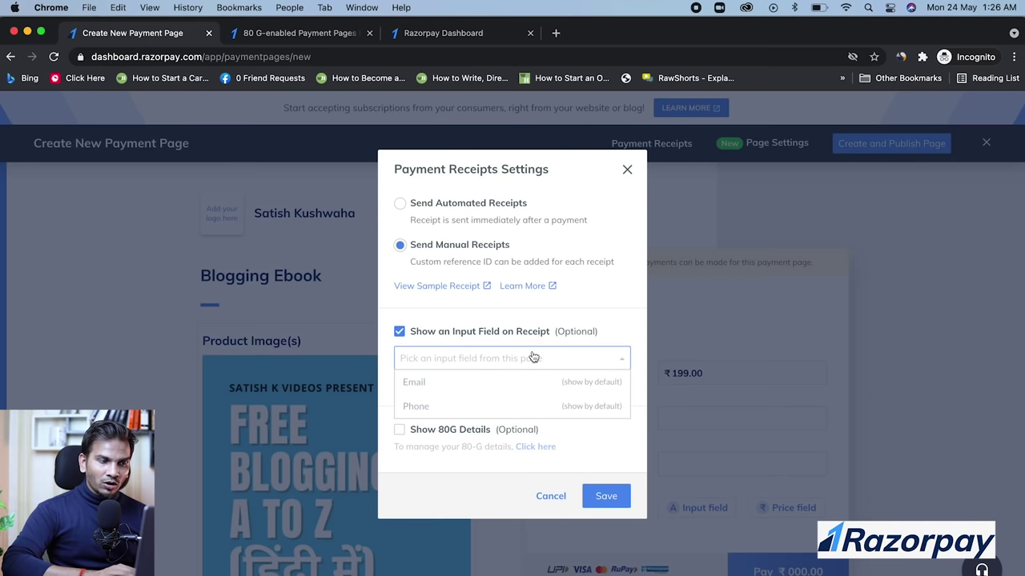
{"action": "left_click", "coordinate": [477, 368]}
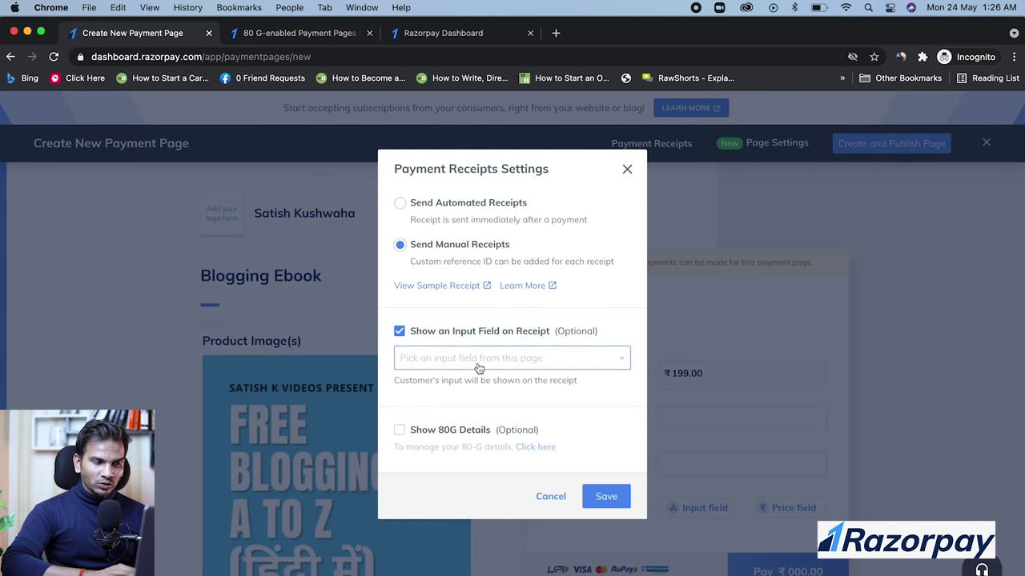
{"action": "left_click", "coordinate": [401, 331]}
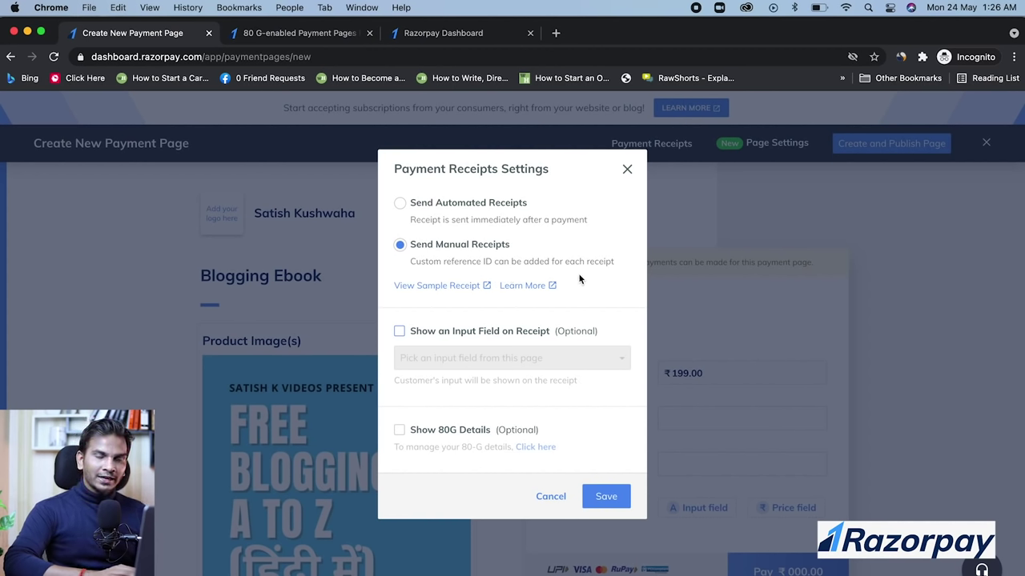
{"action": "left_click", "coordinate": [399, 204]}
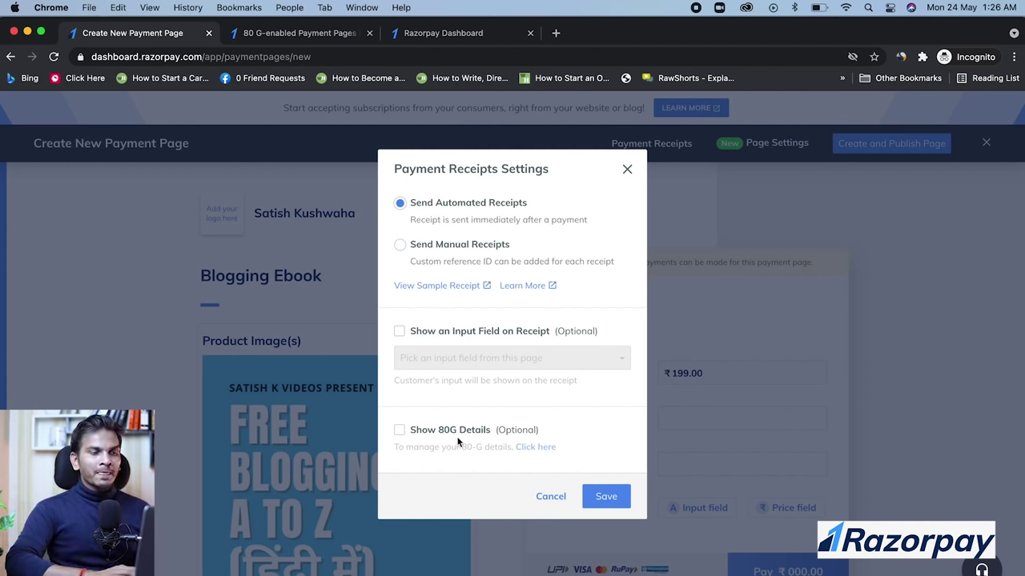
Step: Inspect the 80G Details form, leave Show 80G Details unchecked, and save the receipt settings
{"action": "left_click", "coordinate": [530, 452]}
{"action": "left_click", "coordinate": [551, 448]}
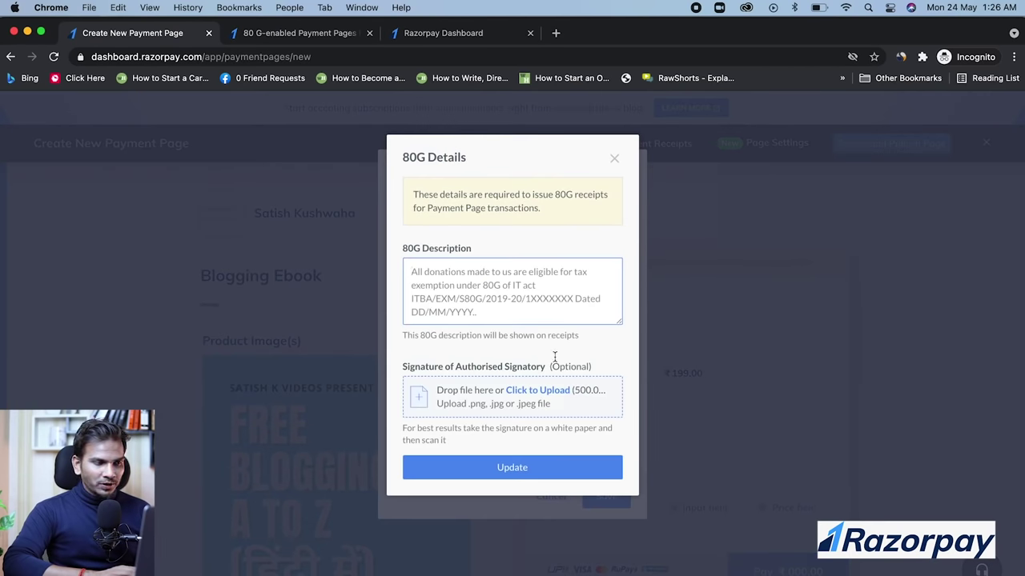
{"action": "left_click", "coordinate": [613, 157]}
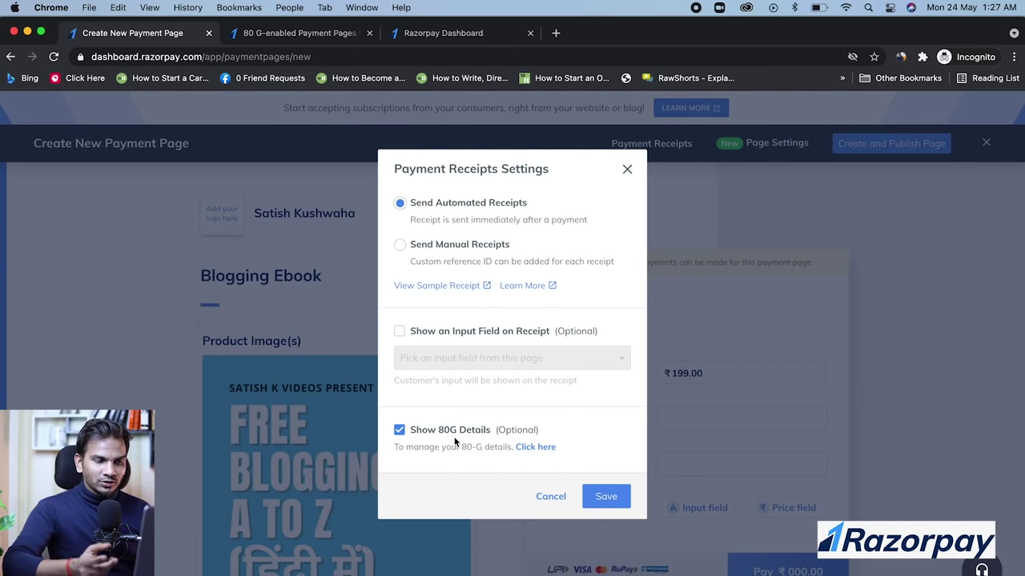
{"action": "left_click", "coordinate": [395, 430]}
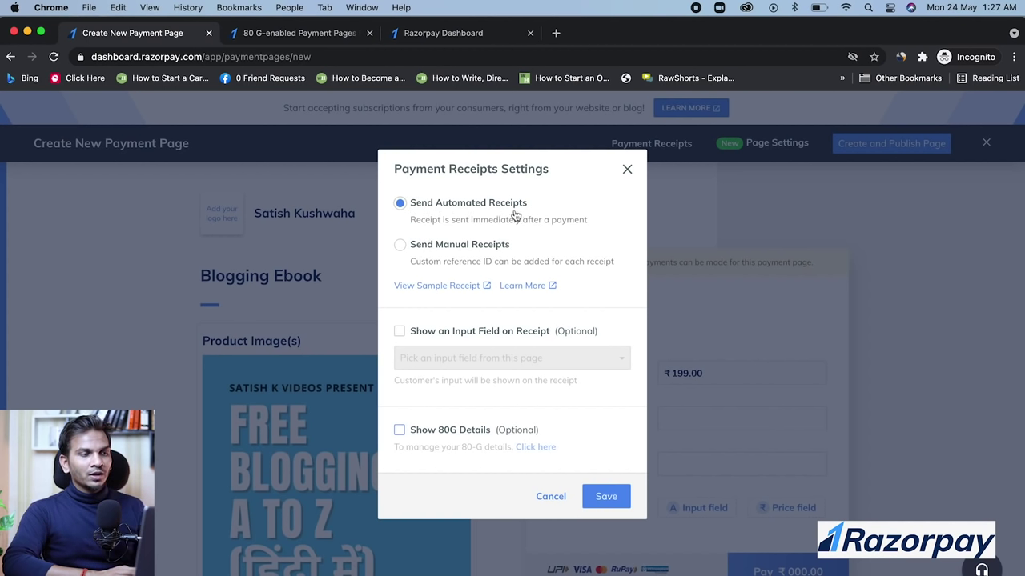
{"action": "left_click", "coordinate": [613, 496]}
Step: Enable a 'Thank yo…' success message and website redirect in Page Settings, then bring up the ebook PDF window
{"action": "left_click", "coordinate": [770, 144]}
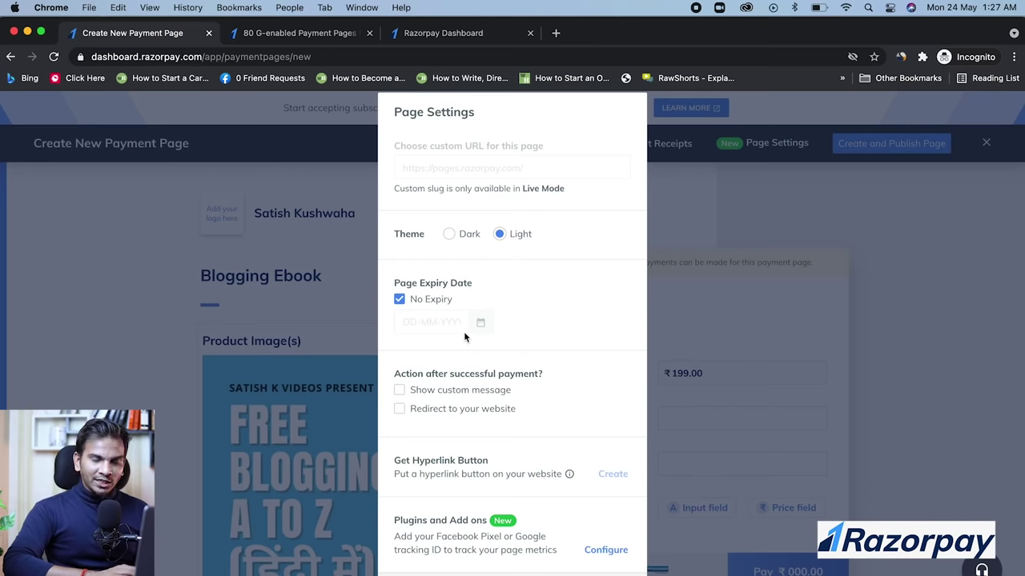
{"action": "scroll", "coordinate": [464, 333], "scroll_direction": "down", "scroll_amount": 1}
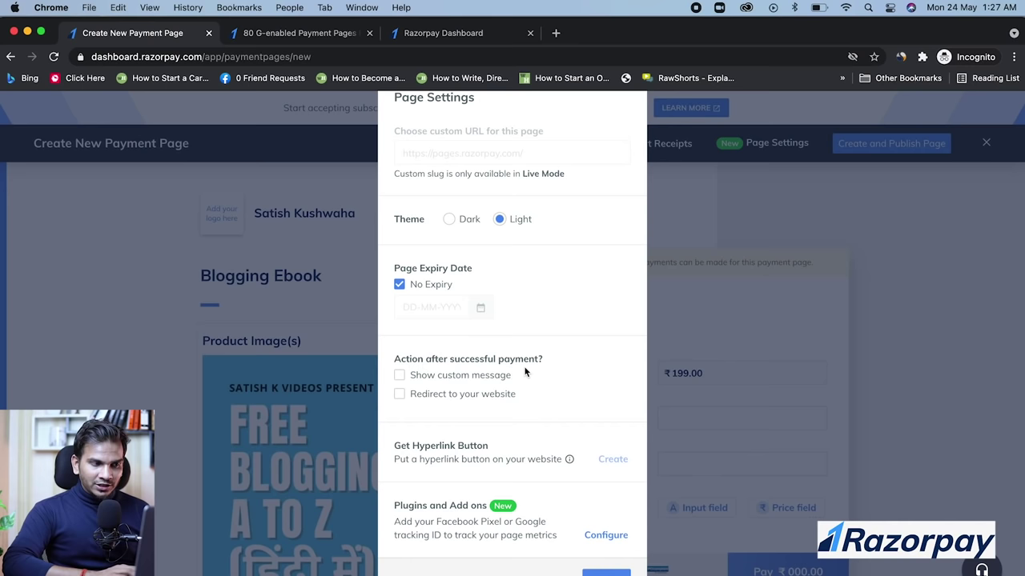
{"action": "left_click", "coordinate": [401, 380]}
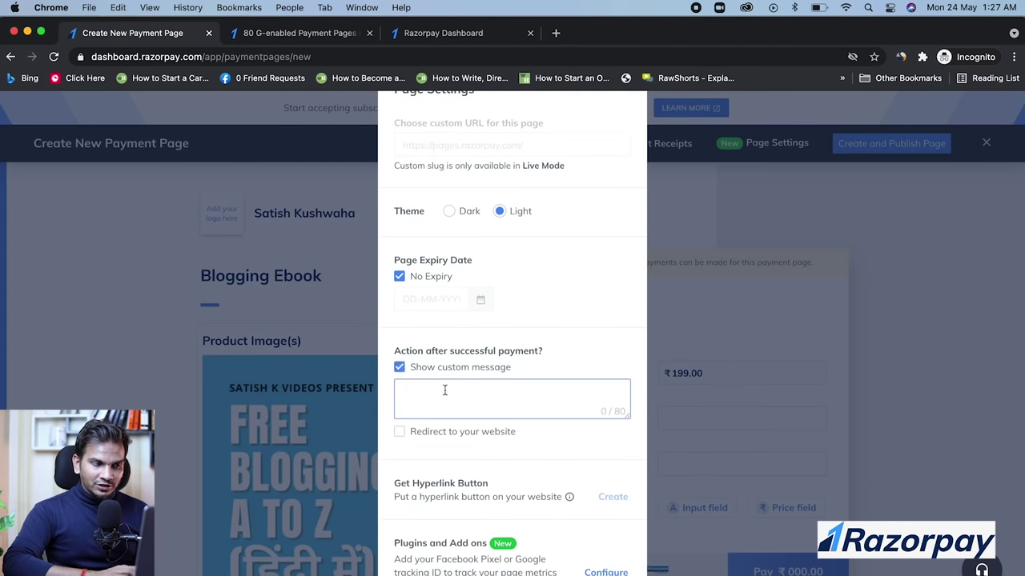
{"action": "type", "text": "Thank you"}
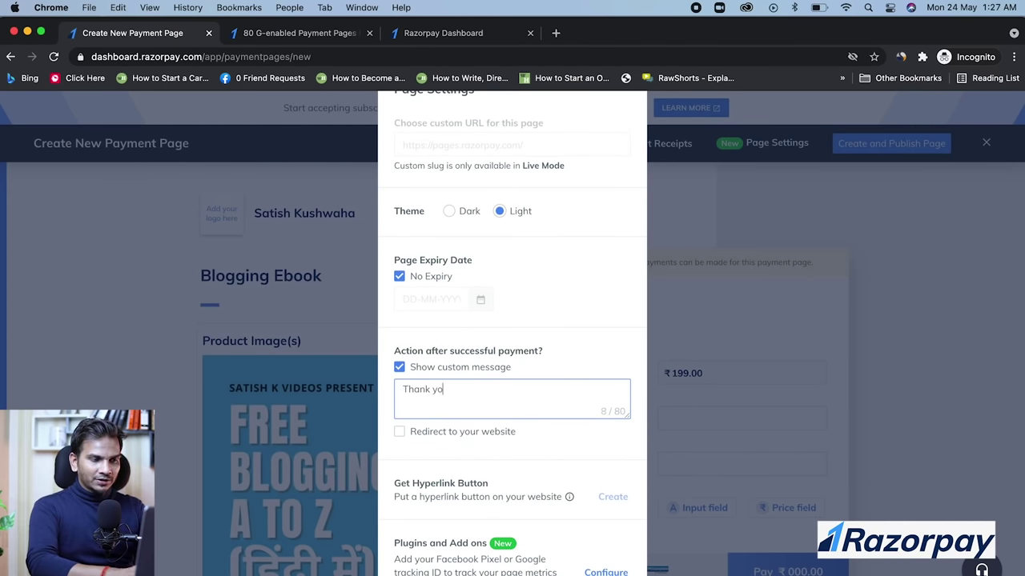
{"action": "left_click", "coordinate": [401, 434]}
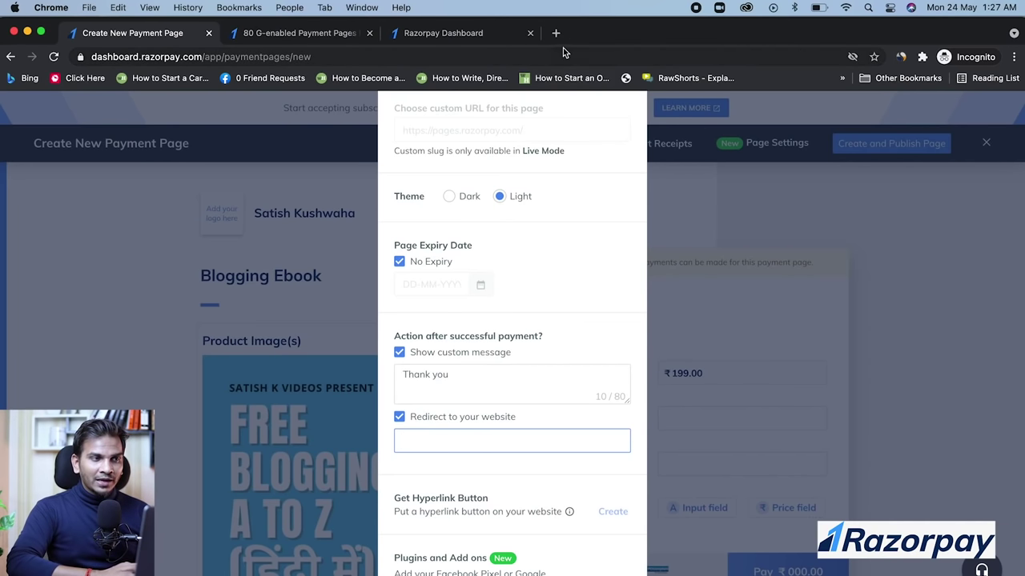
{"action": "right_click", "coordinate": [635, 567]}
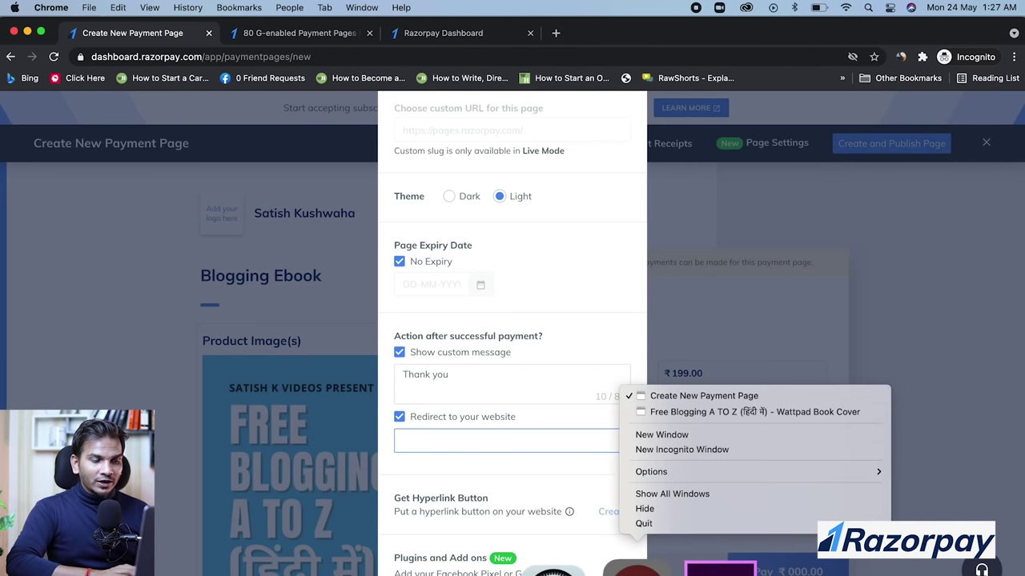
{"action": "left_click", "coordinate": [689, 412]}
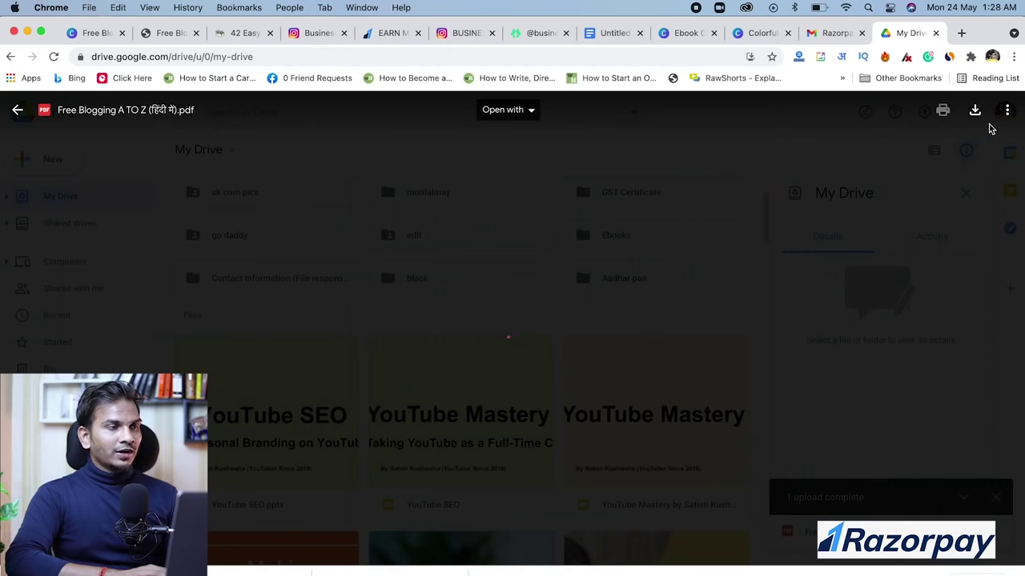
Step: Share the Free Blogging A TO Z PDF as Viewer with anyone with the link, copy it, and return to the editor
{"action": "left_click", "coordinate": [1008, 116]}
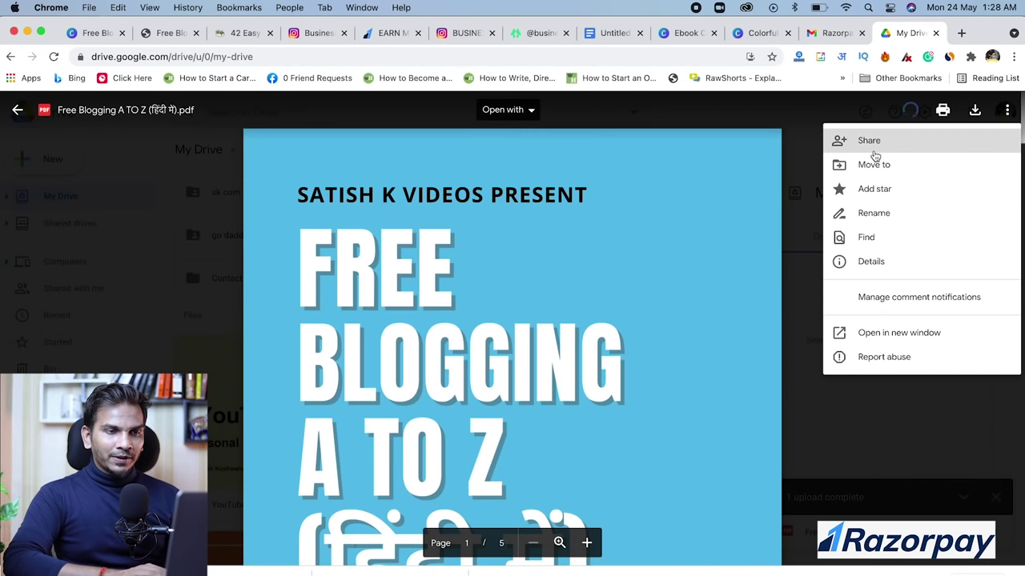
{"action": "left_click", "coordinate": [873, 164]}
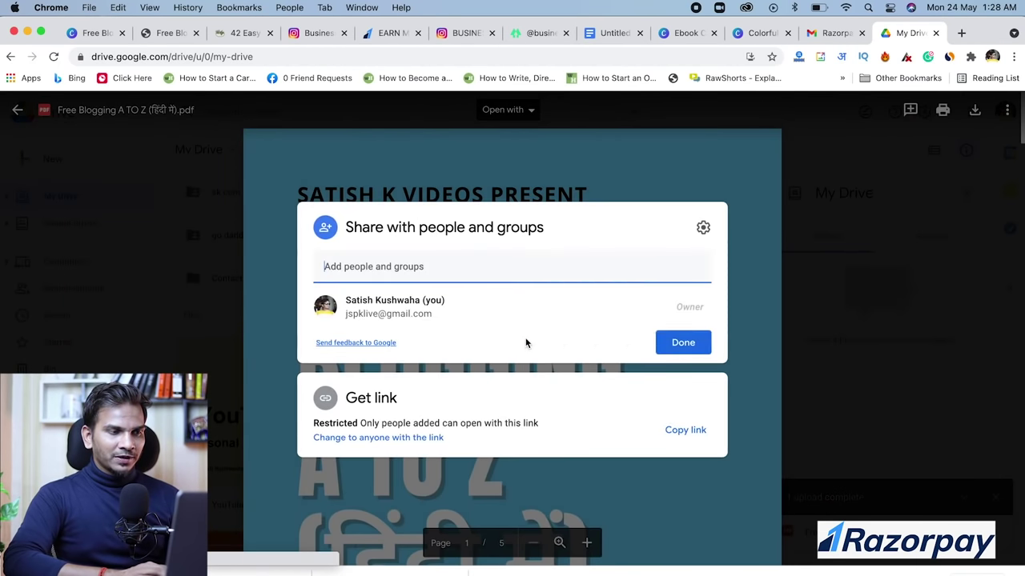
{"action": "left_click", "coordinate": [398, 438]}
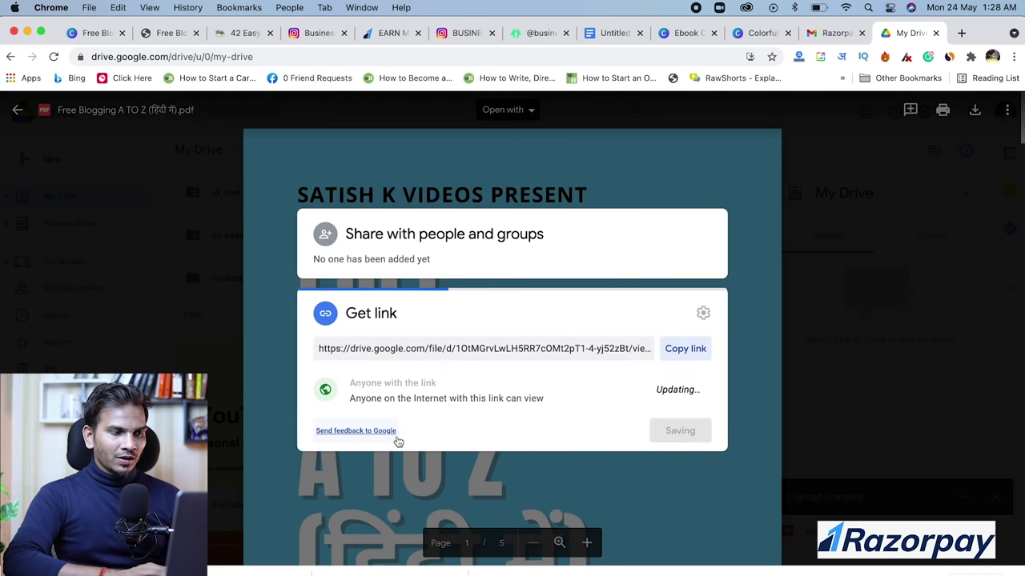
{"action": "left_click", "coordinate": [685, 328]}
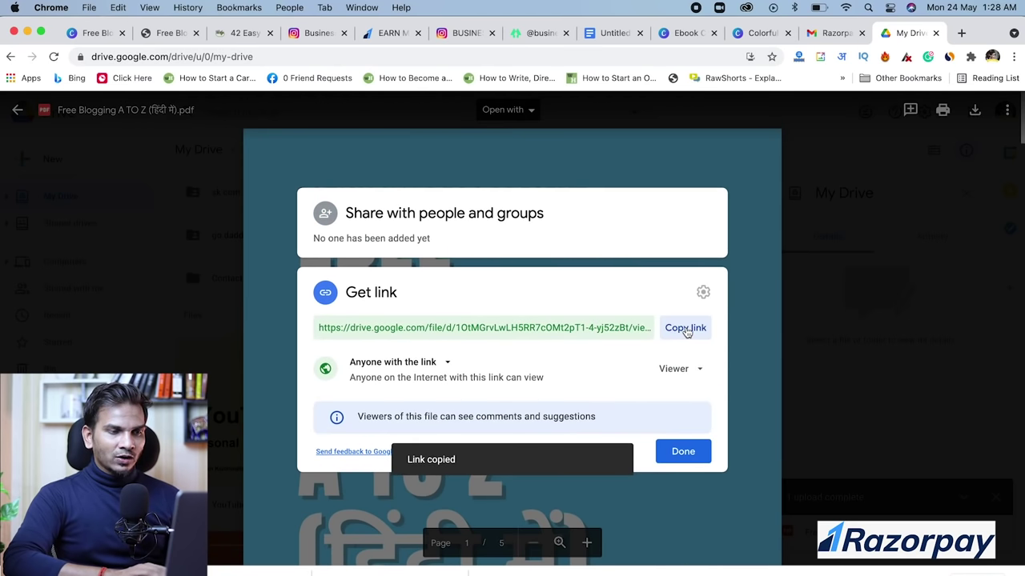
{"action": "left_click", "coordinate": [928, 271]}
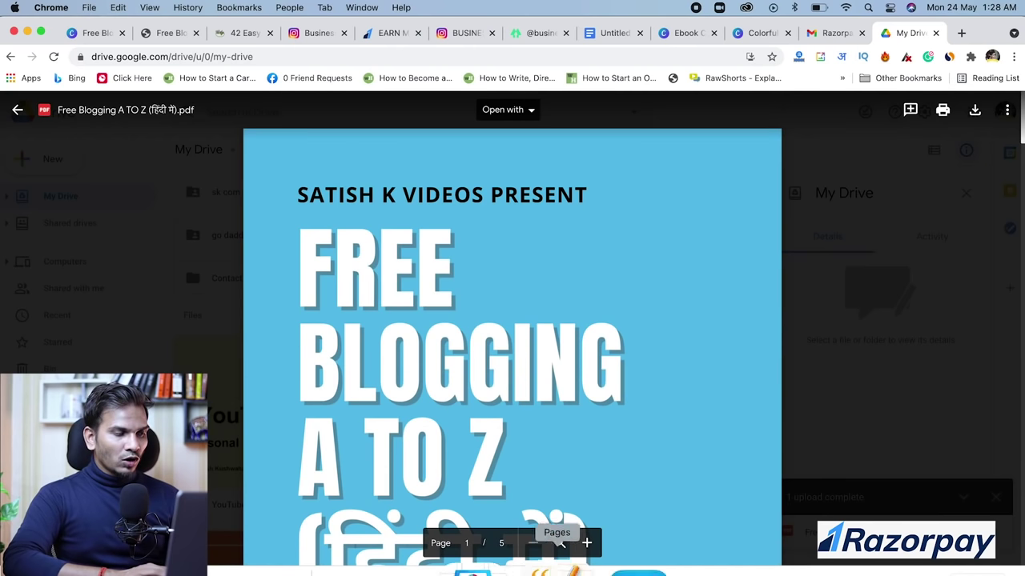
{"action": "right_click", "coordinate": [631, 570]}
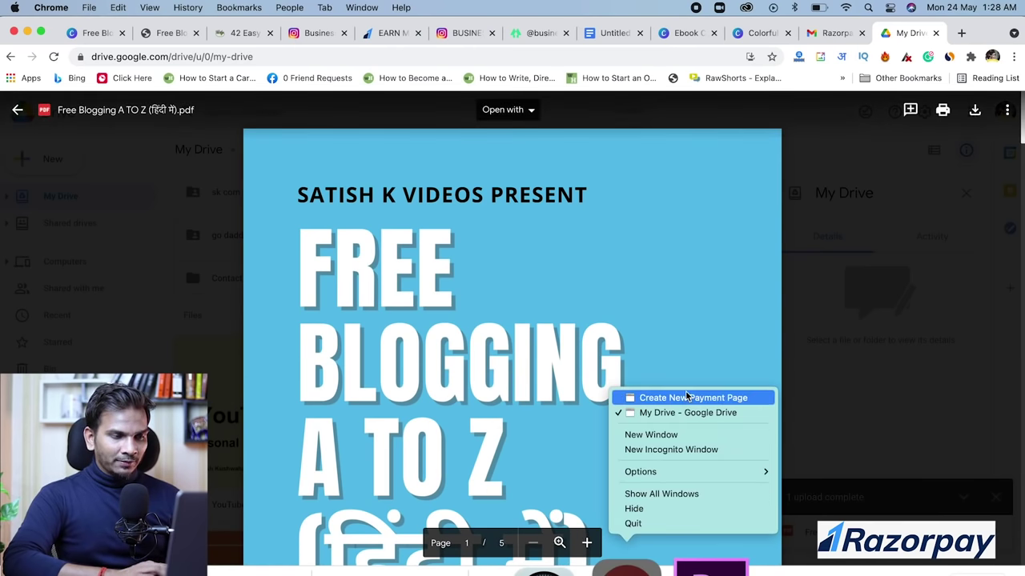
{"action": "left_click", "coordinate": [687, 396]}
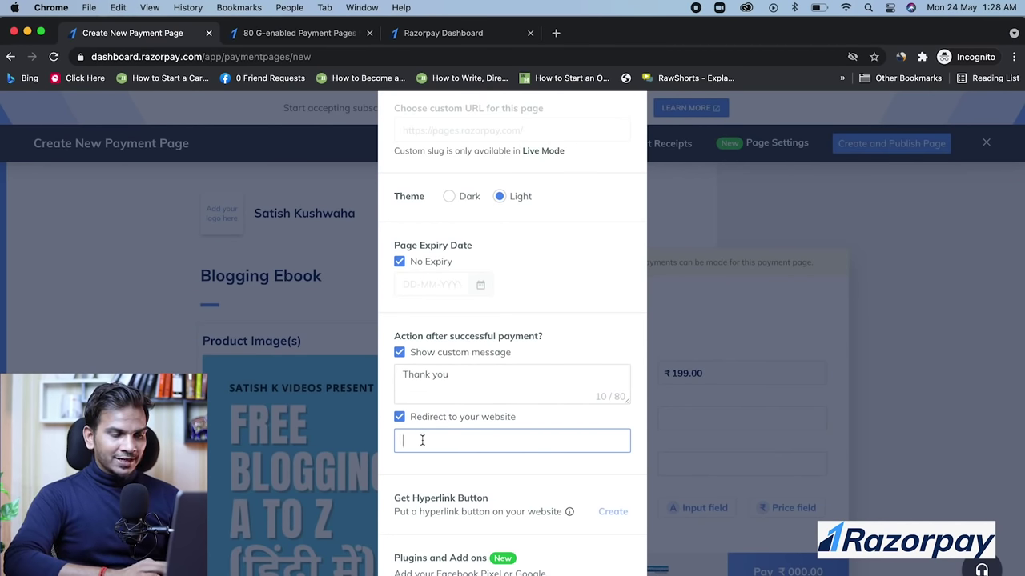
Step: Paste the Drive PDF link as the after-payment redirect and publish the Blogging Ebook page
{"action": "key", "text": "super+v"}
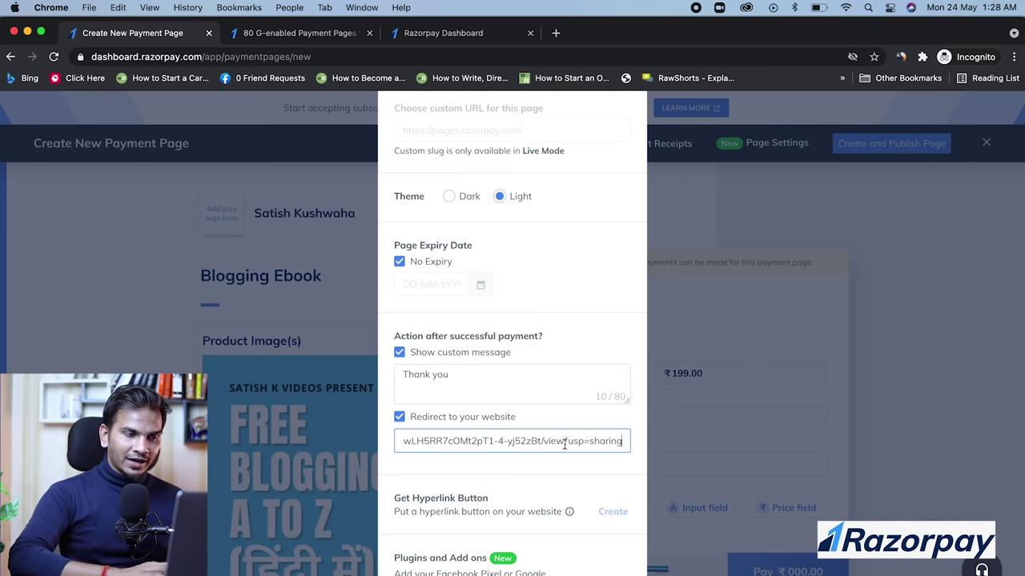
{"action": "left_click", "coordinate": [542, 475]}
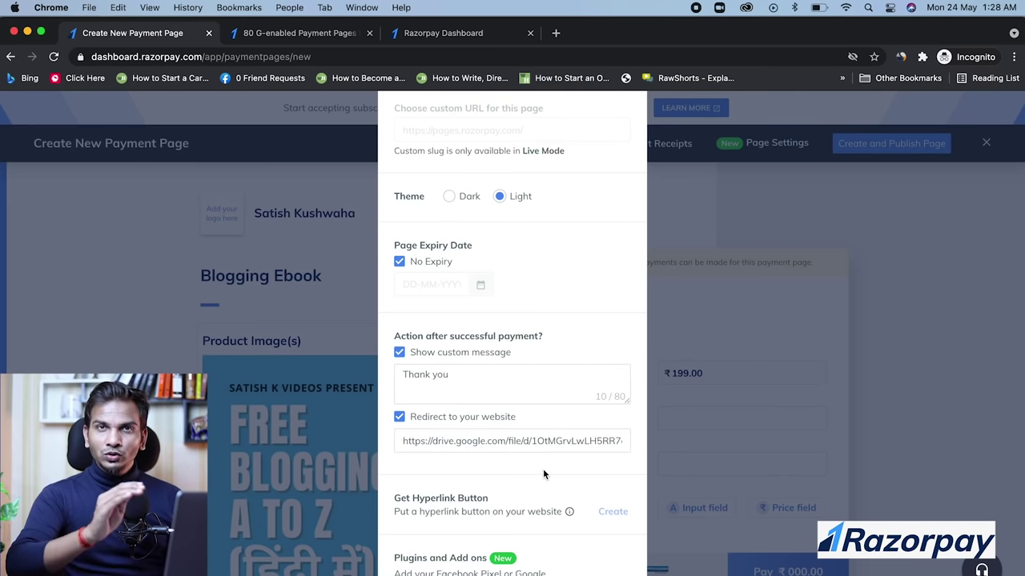
{"action": "scroll", "coordinate": [542, 474], "scroll_direction": "down", "scroll_amount": 1}
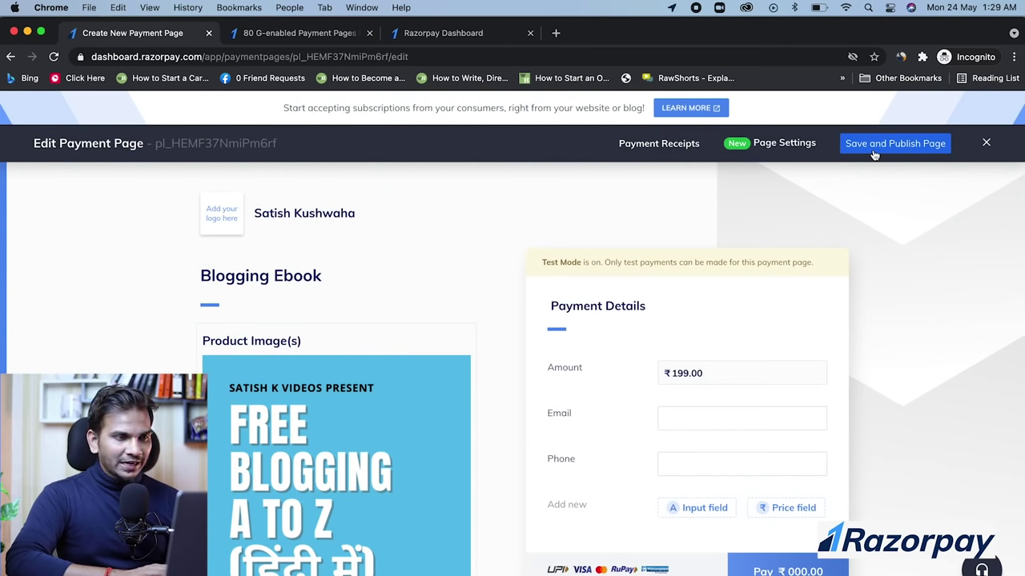
{"action": "left_click", "coordinate": [863, 149]}
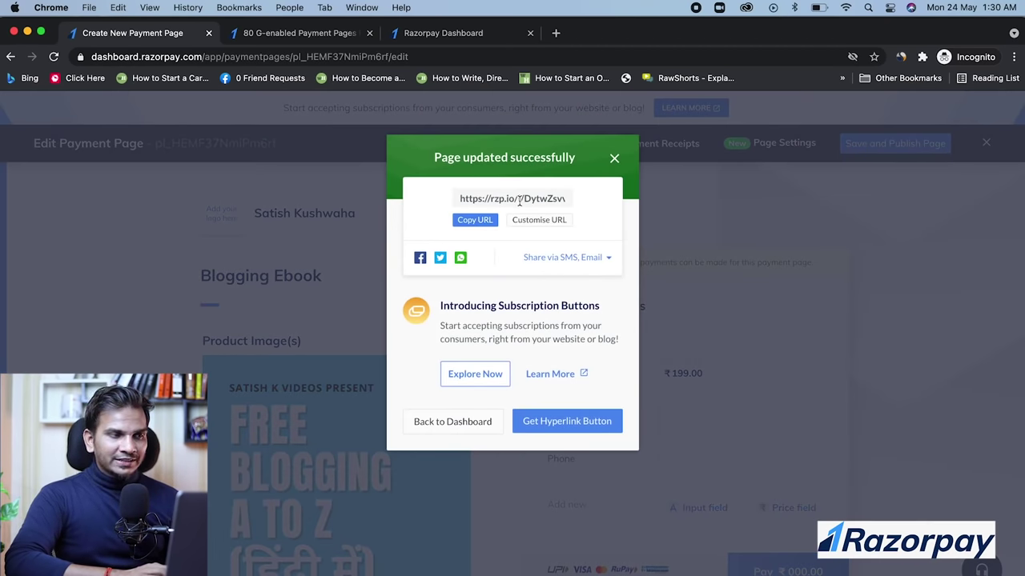
Step: Copy the page's rzp.io short link and load it in a new browser tab
{"action": "left_click", "coordinate": [519, 201]}
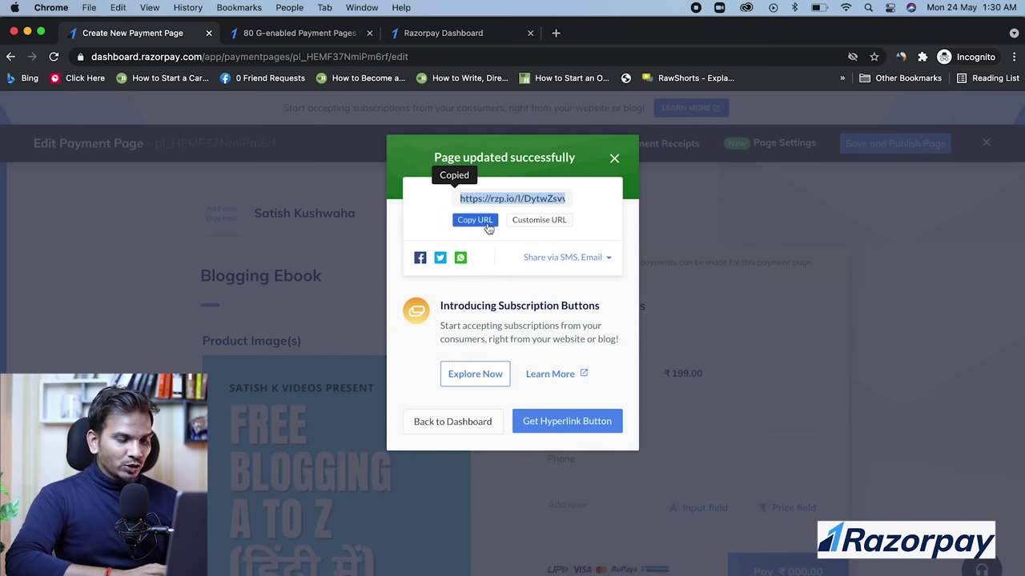
{"action": "left_click", "coordinate": [485, 226]}
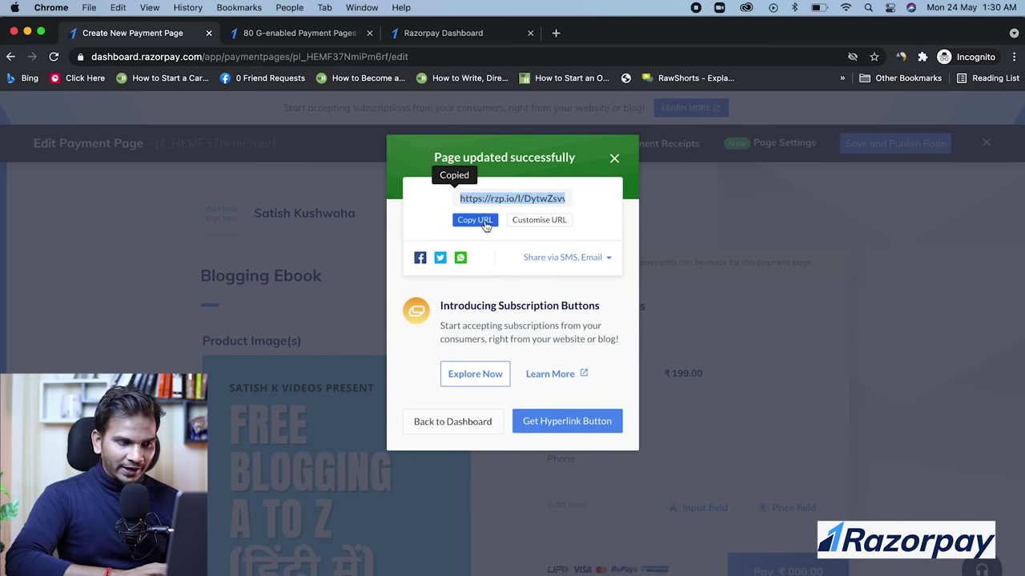
{"action": "left_click", "coordinate": [556, 34]}
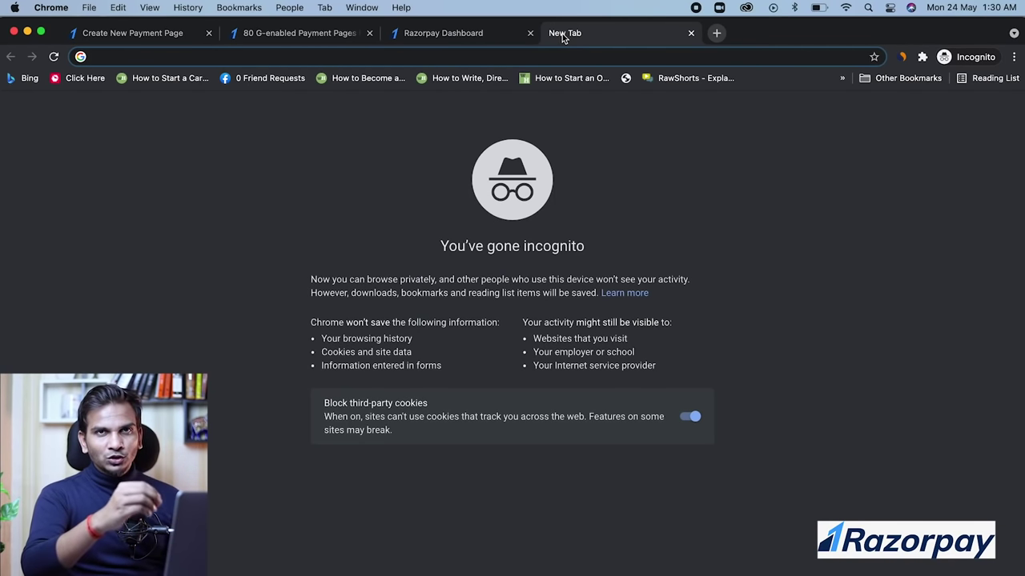
{"action": "key", "text": "super+v"}
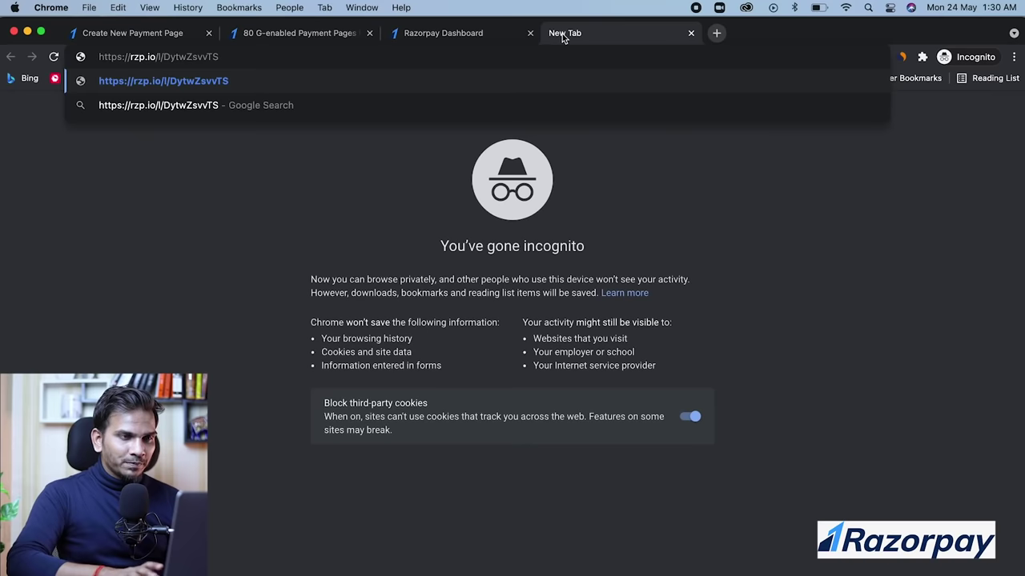
{"action": "key", "text": "Return"}
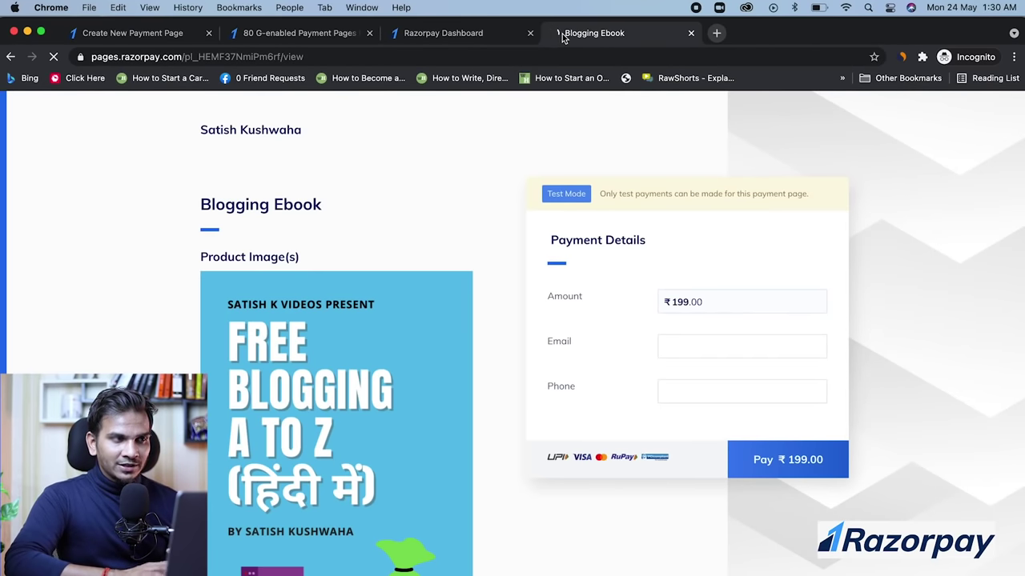
{"action": "scroll", "coordinate": [408, 381], "scroll_direction": "down", "scroll_amount": 10}
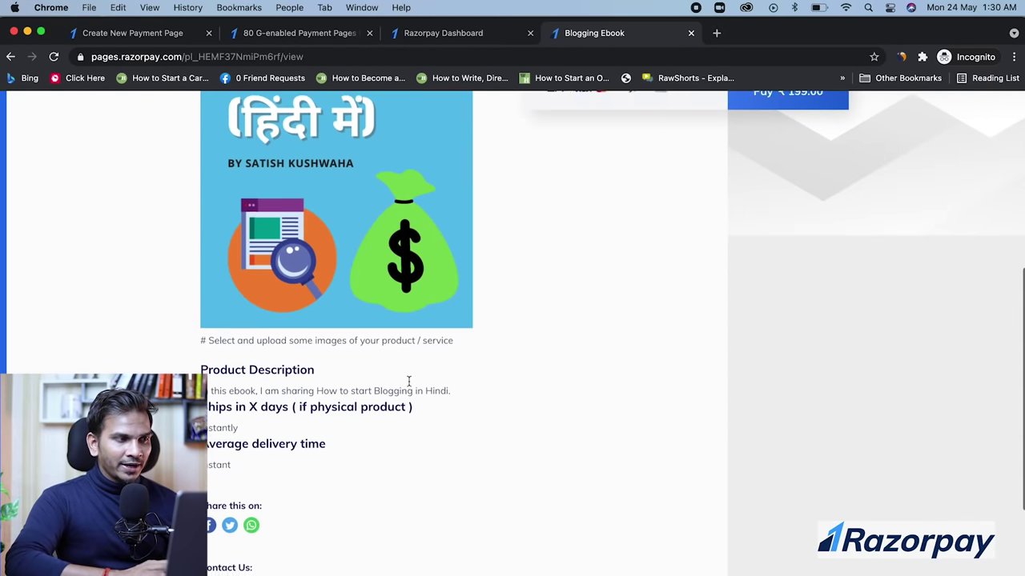
Step: Fill the Email field with a test buyer address using the browser's suggestion
{"action": "scroll", "coordinate": [519, 286], "scroll_direction": "up", "scroll_amount": 10}
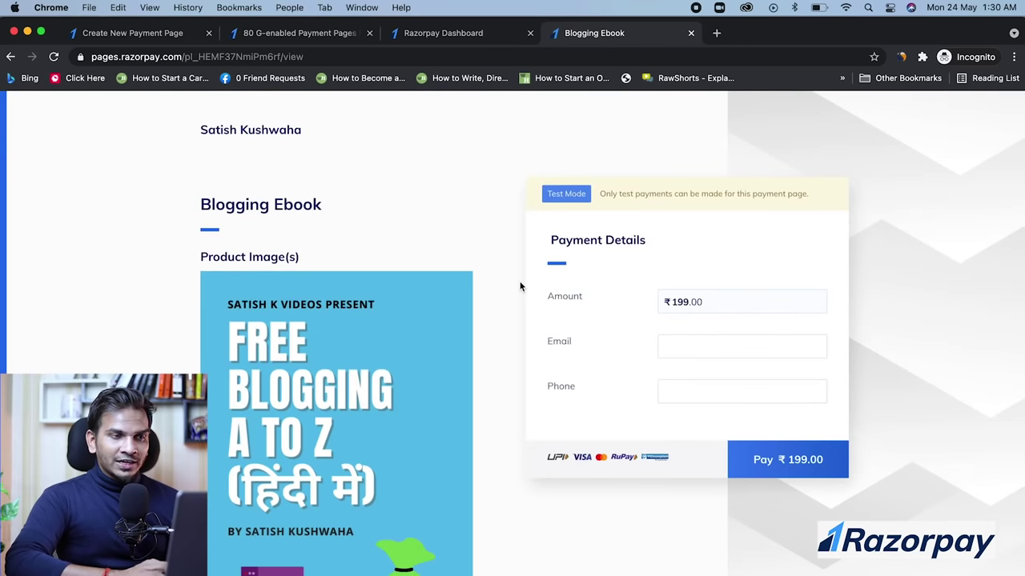
{"action": "scroll", "coordinate": [520, 265], "scroll_direction": "down", "scroll_amount": 5}
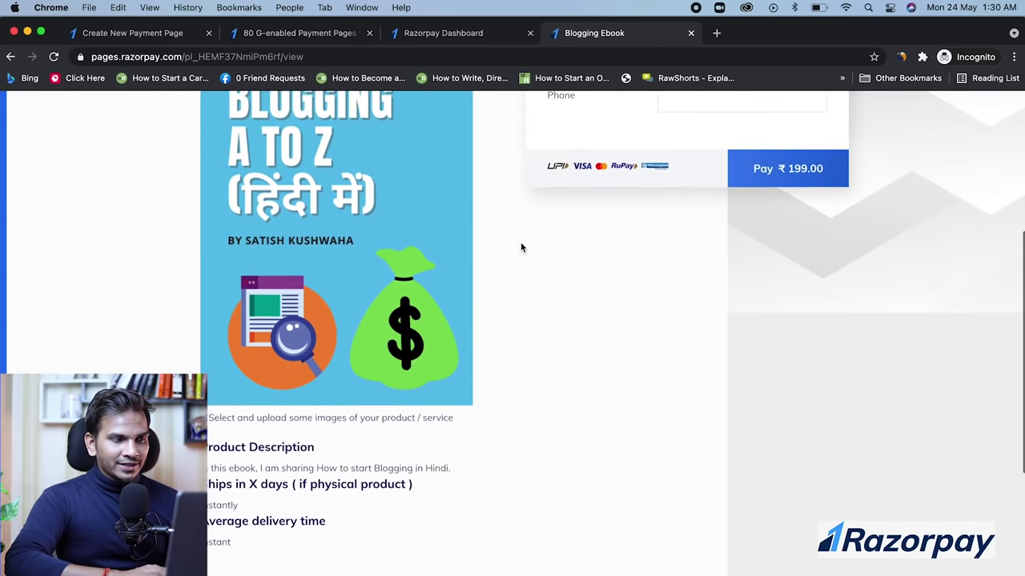
{"action": "scroll", "coordinate": [520, 247], "scroll_direction": "down", "scroll_amount": 3}
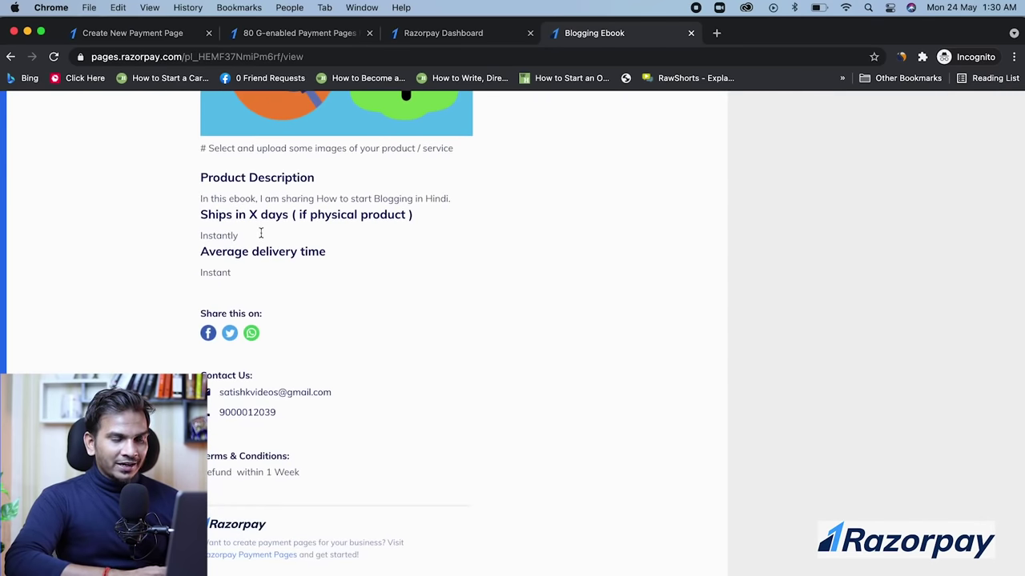
{"action": "scroll", "coordinate": [260, 233], "scroll_direction": "up", "scroll_amount": 8}
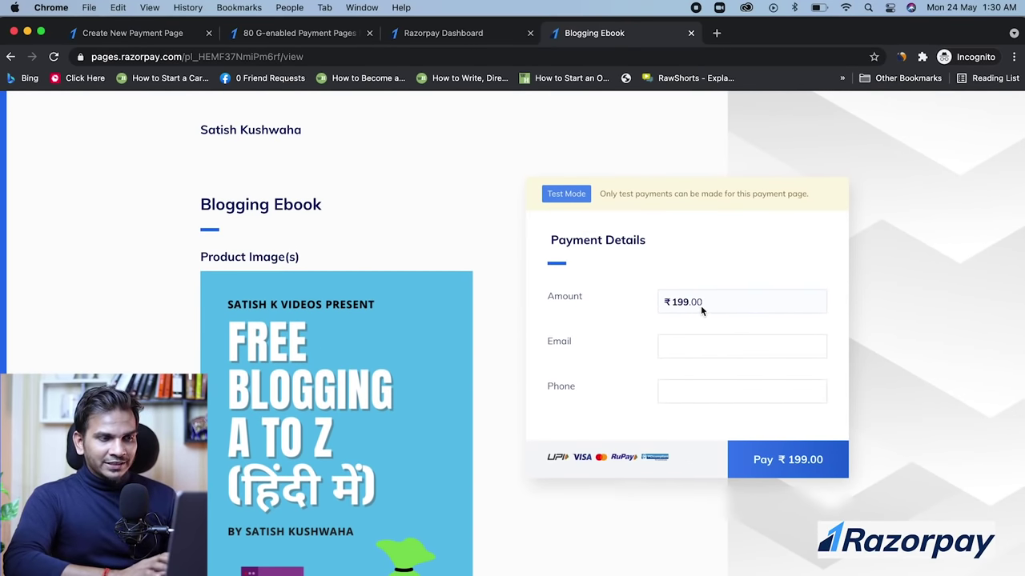
{"action": "left_click", "coordinate": [684, 353]}
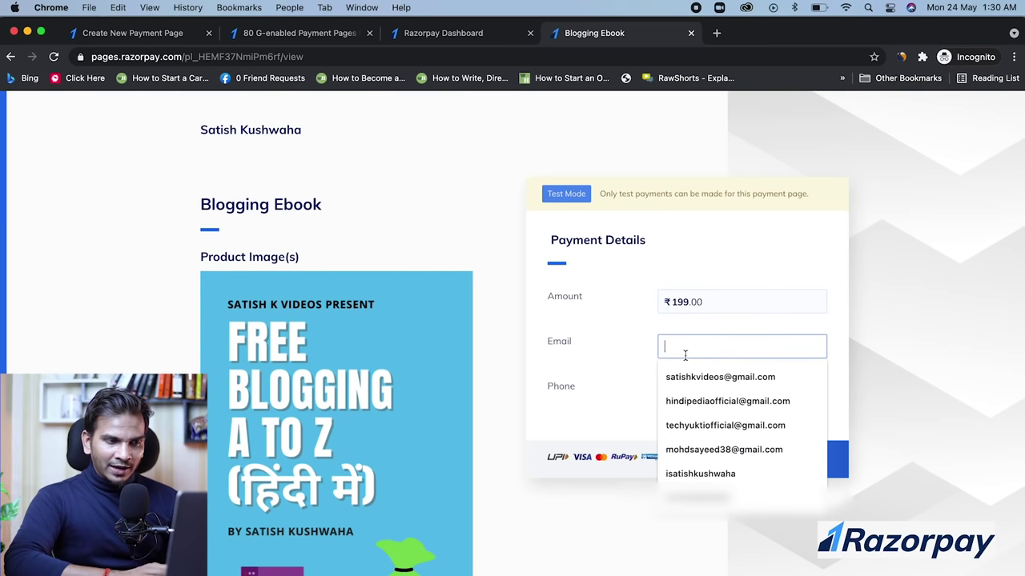
{"action": "type", "text": "falan"}
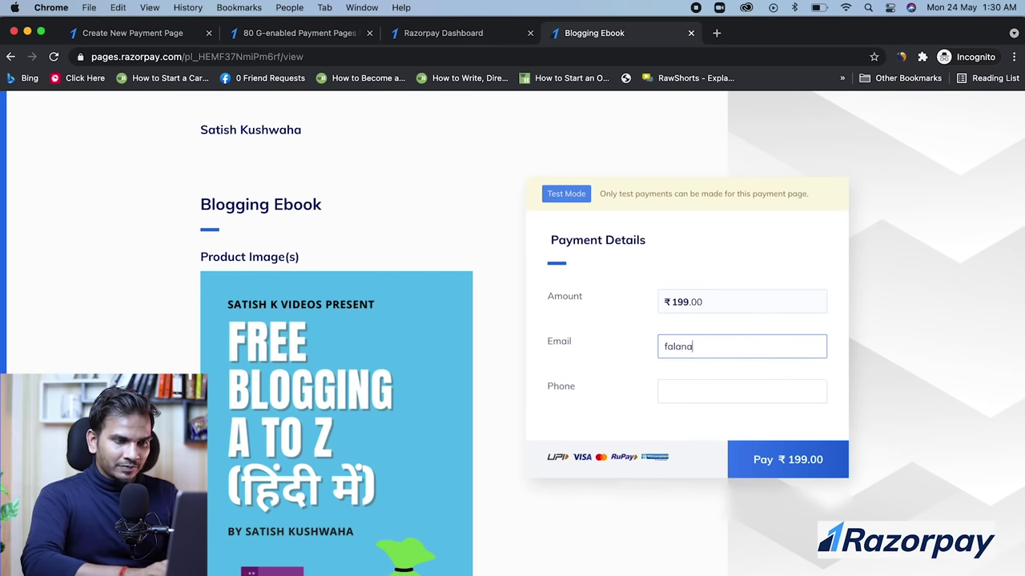
{"action": "type", "text": "a"}
{"action": "key", "text": "Down"}
{"action": "key", "text": "Return"}
Step: Enter a test phone number and proceed to pay ₹199.00
{"action": "left_click", "coordinate": [708, 384]}
{"action": "type", "text": "900002002"}
{"action": "left_click", "coordinate": [769, 474]}
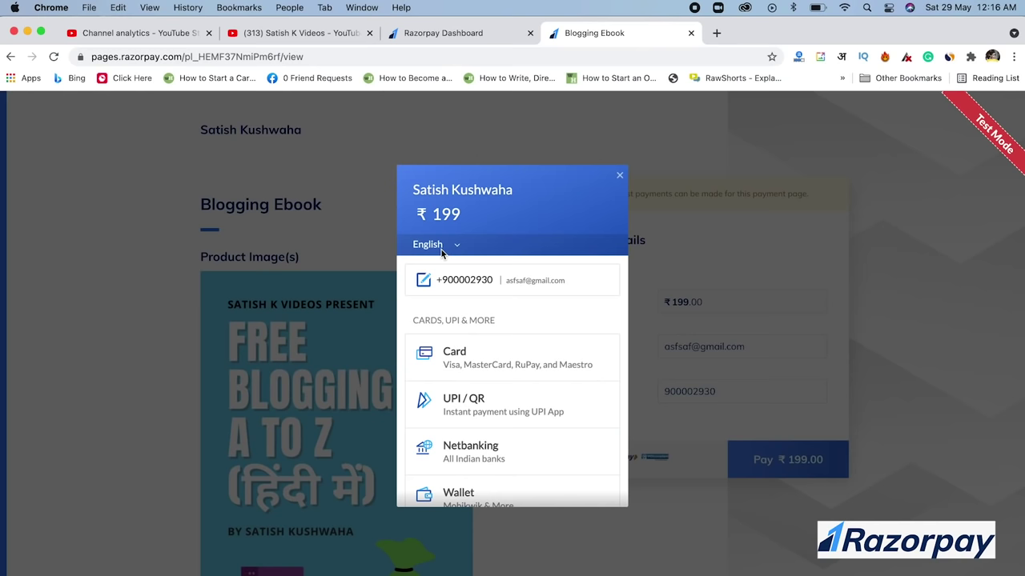
Step: Check the checkout language and Wallet options, then return to the payment methods list
{"action": "left_click", "coordinate": [454, 247]}
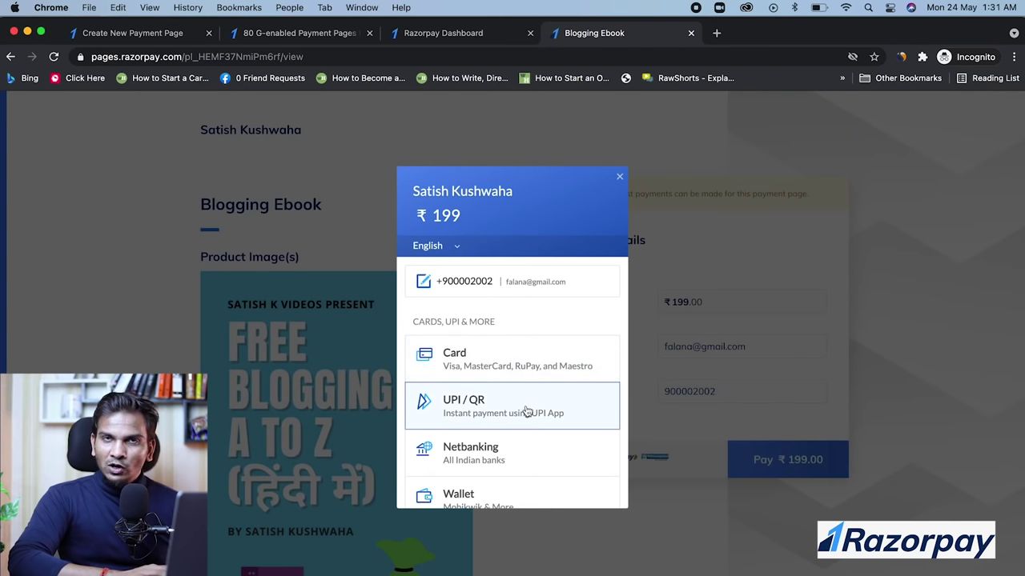
{"action": "scroll", "coordinate": [522, 415], "scroll_direction": "down", "scroll_amount": 1}
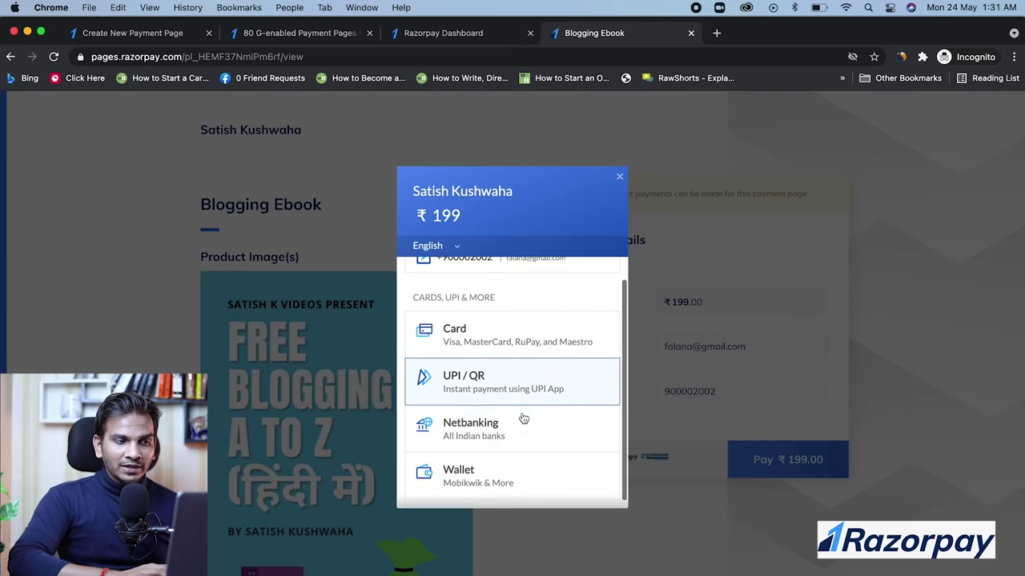
{"action": "left_click", "coordinate": [499, 474]}
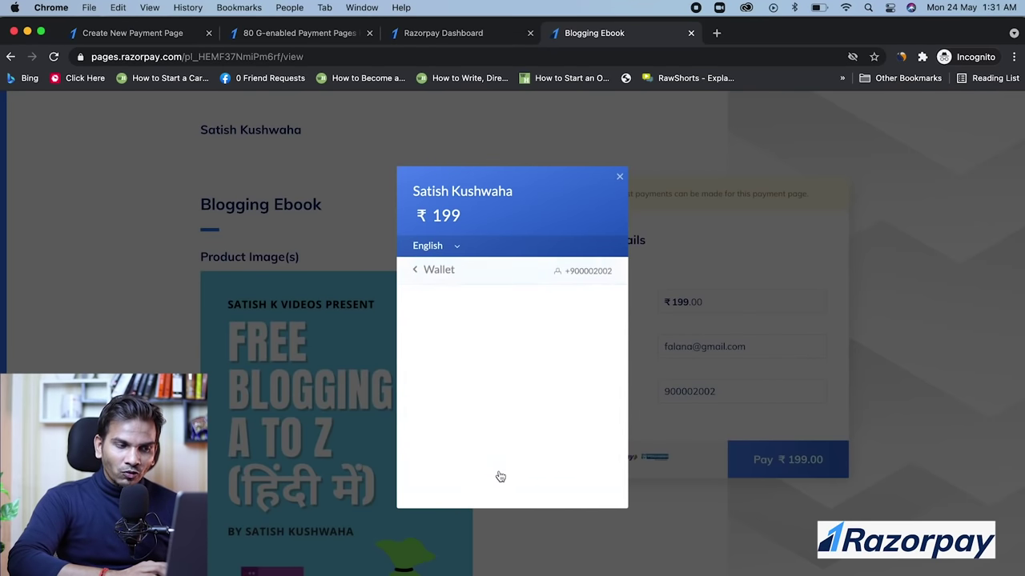
{"action": "left_click", "coordinate": [416, 273]}
Step: Pay via UPI/QR with Show QR Code, declining to cancel so the test payment completes
{"action": "left_click", "coordinate": [469, 367]}
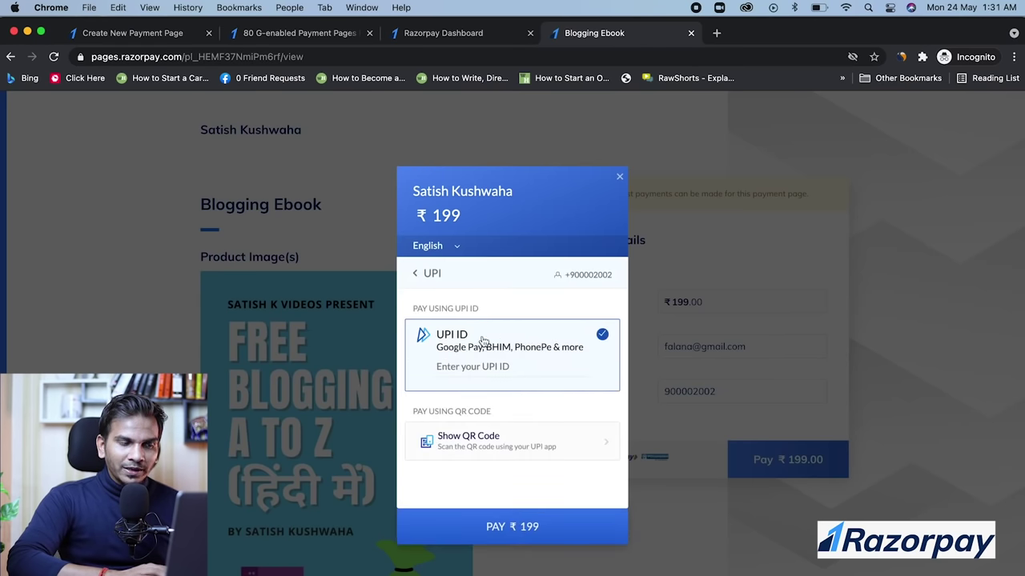
{"action": "left_click", "coordinate": [472, 368]}
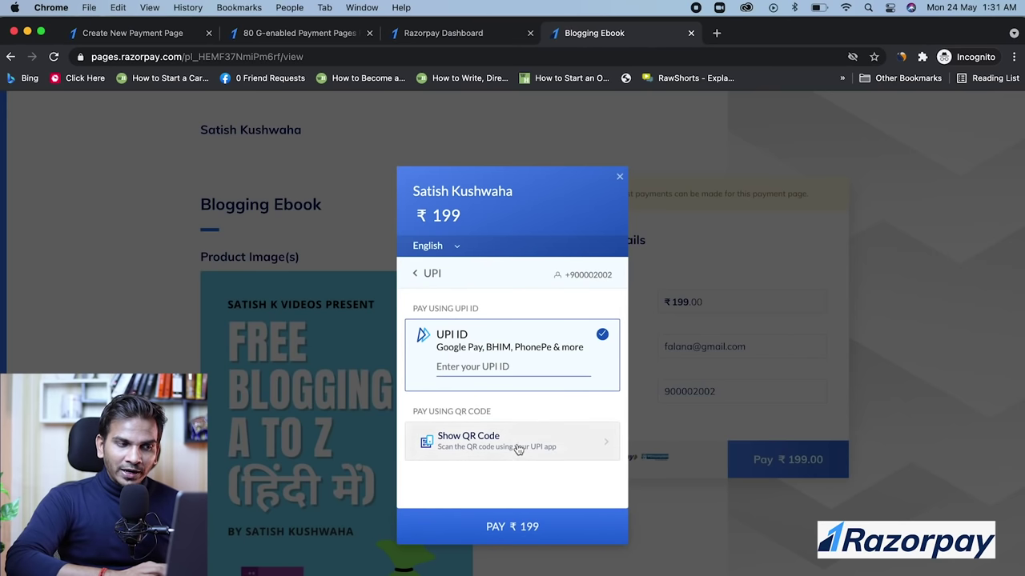
{"action": "left_click", "coordinate": [478, 443]}
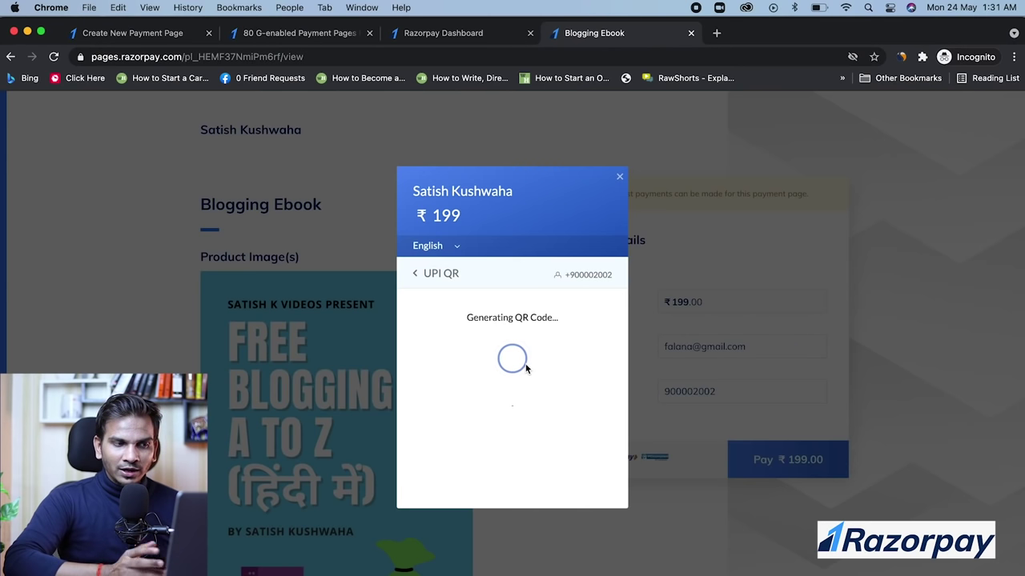
{"action": "left_click", "coordinate": [418, 272]}
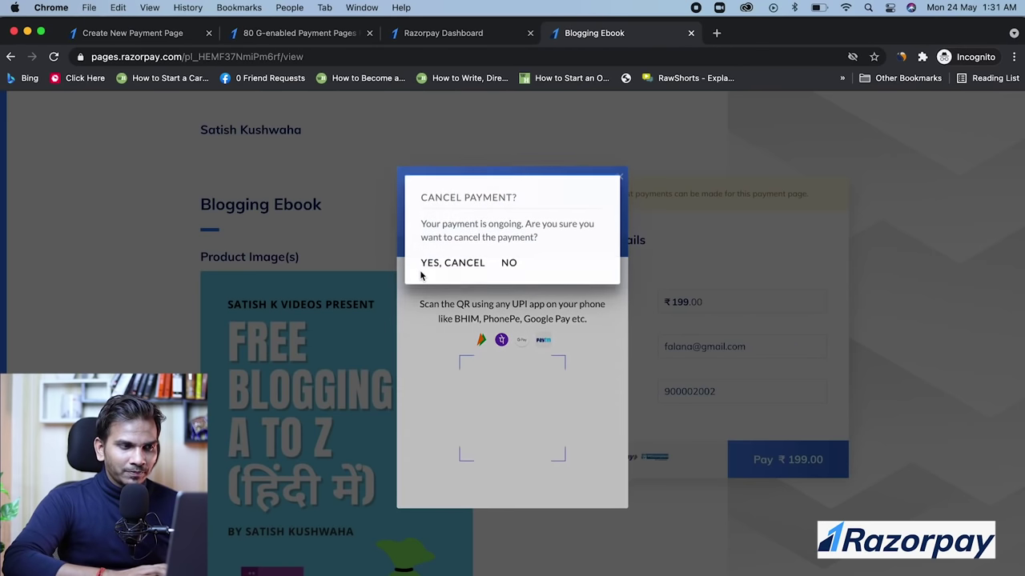
{"action": "left_click", "coordinate": [509, 262]}
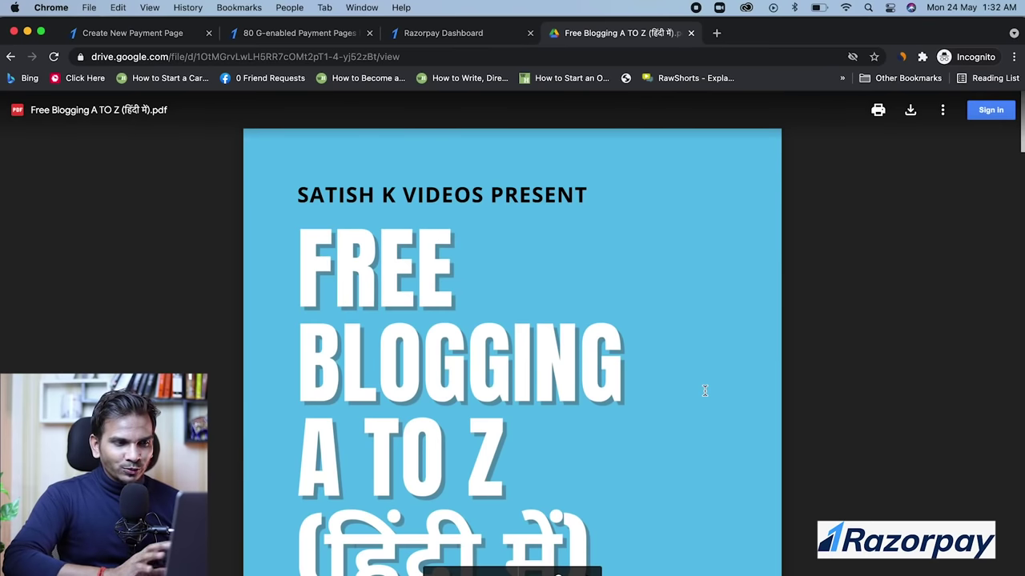
Step: Scroll the ebook PDF preview, then go back to the Blogging Ebook payment page
{"action": "scroll", "coordinate": [704, 391], "scroll_direction": "down", "scroll_amount": 15}
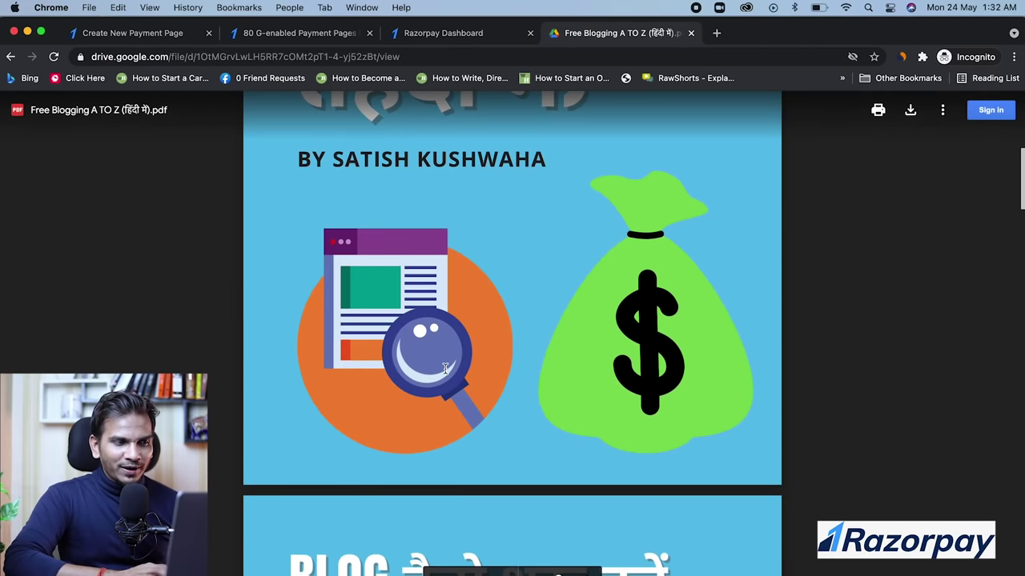
{"action": "scroll", "coordinate": [446, 367], "scroll_direction": "up", "scroll_amount": 15}
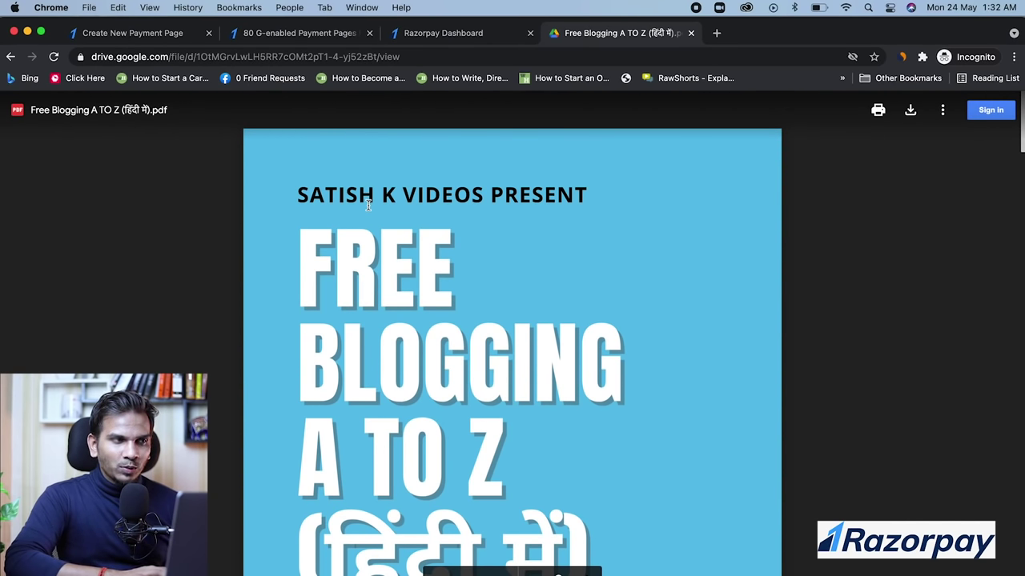
{"action": "left_click", "coordinate": [9, 58]}
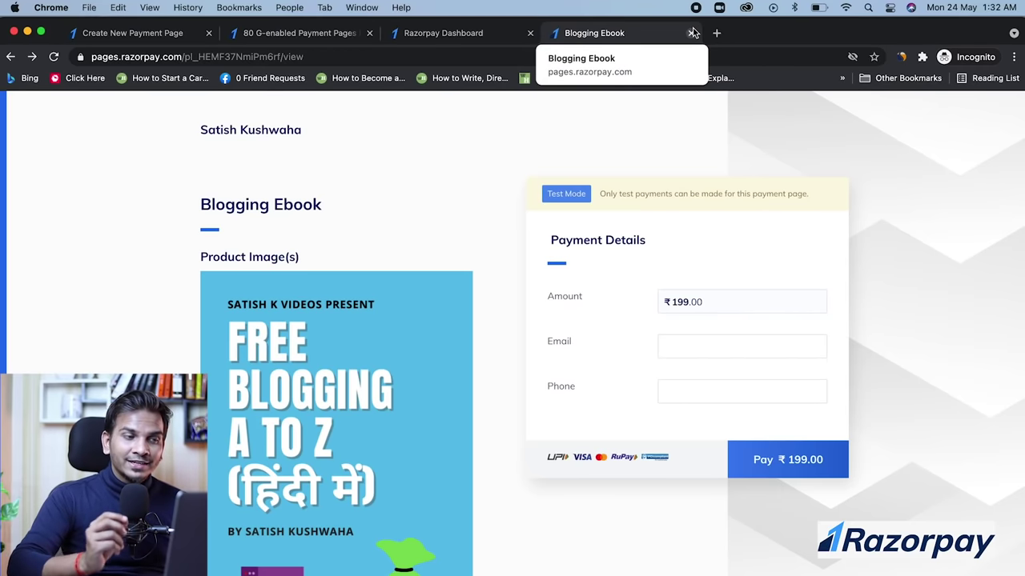
Step: Switch to the Razorpay Dashboard tab and open Payment Button from the sidebar
{"action": "left_click", "coordinate": [279, 34]}
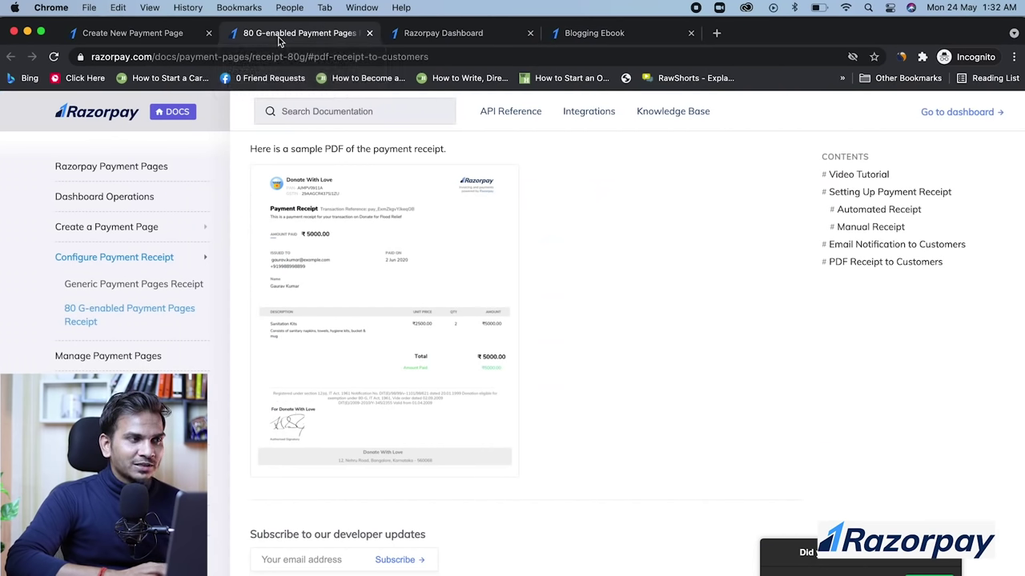
{"action": "left_click", "coordinate": [148, 36]}
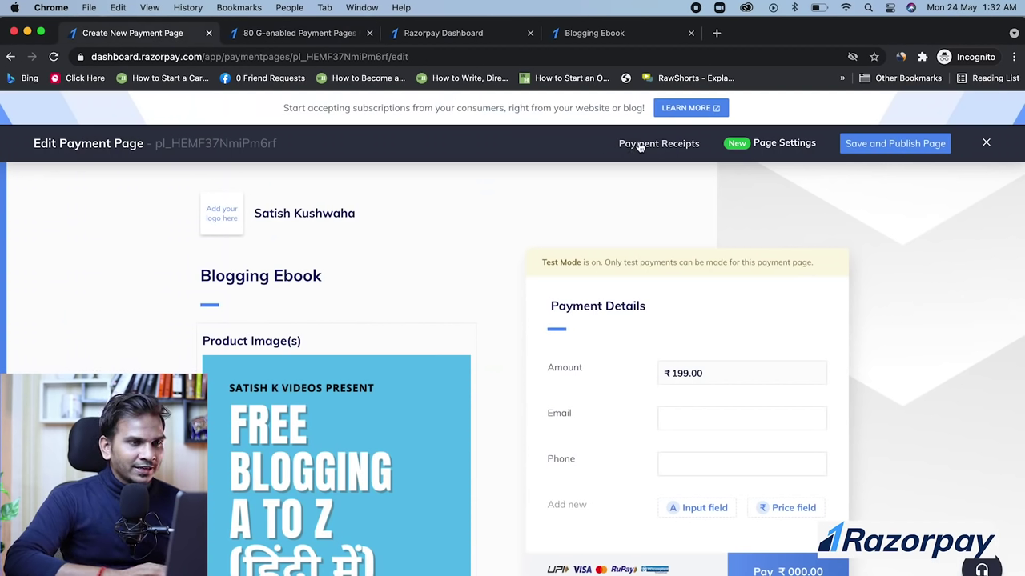
{"action": "left_click", "coordinate": [471, 31]}
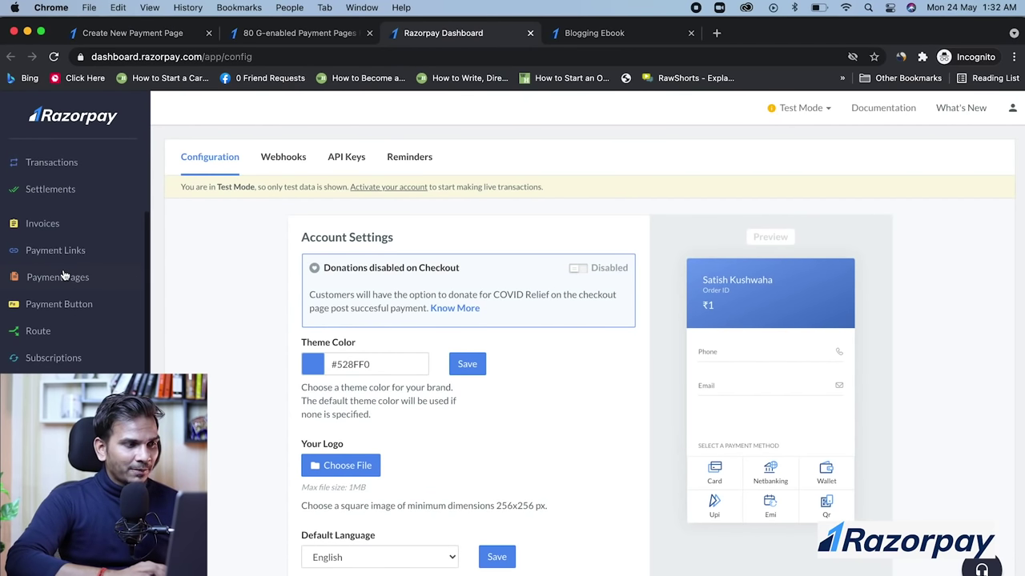
{"action": "left_click", "coordinate": [58, 305]}
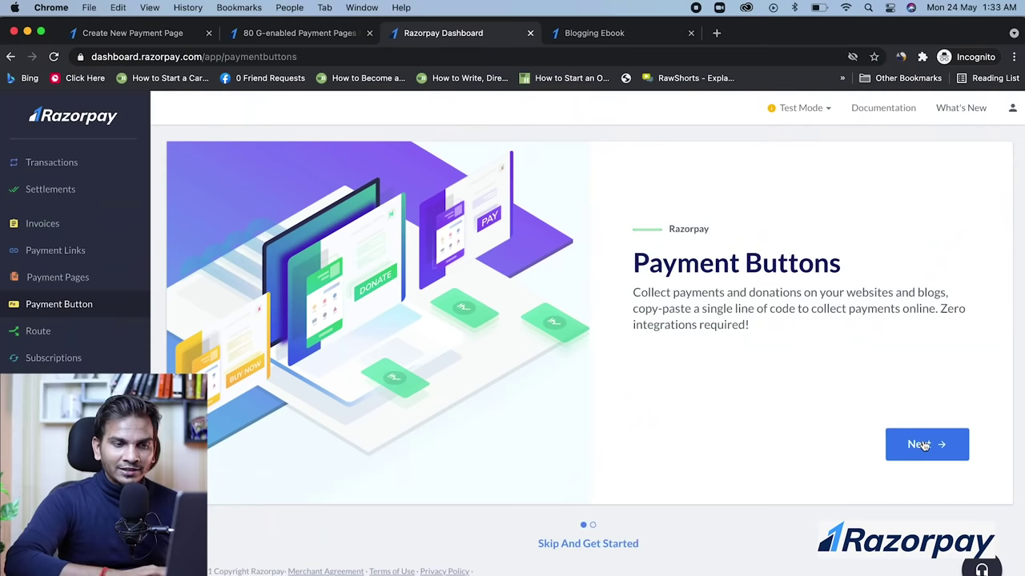
Step: Choose the Buy Now Button template and title the button 'Ebook'
{"action": "left_click", "coordinate": [922, 445]}
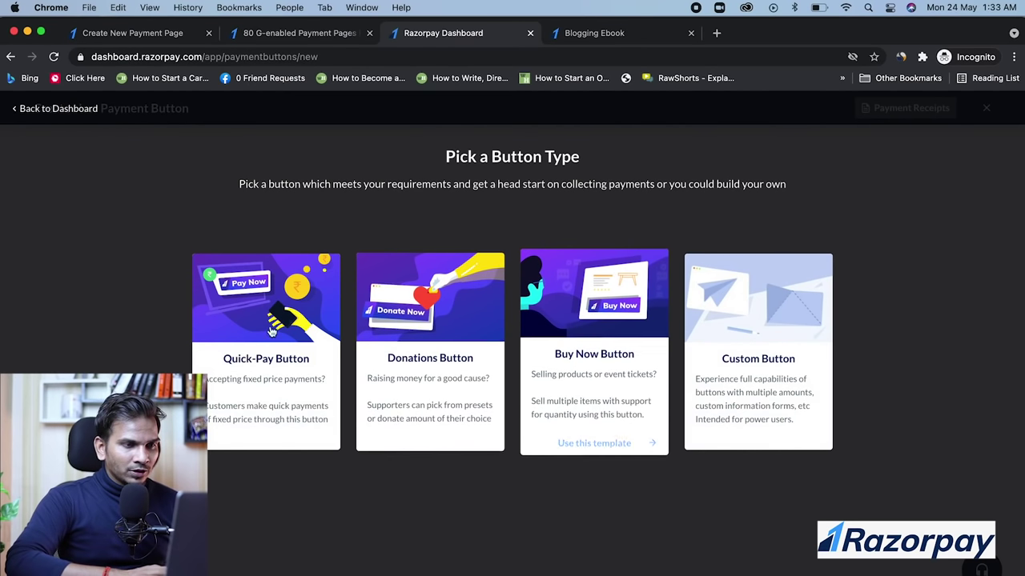
{"action": "left_click", "coordinate": [573, 343]}
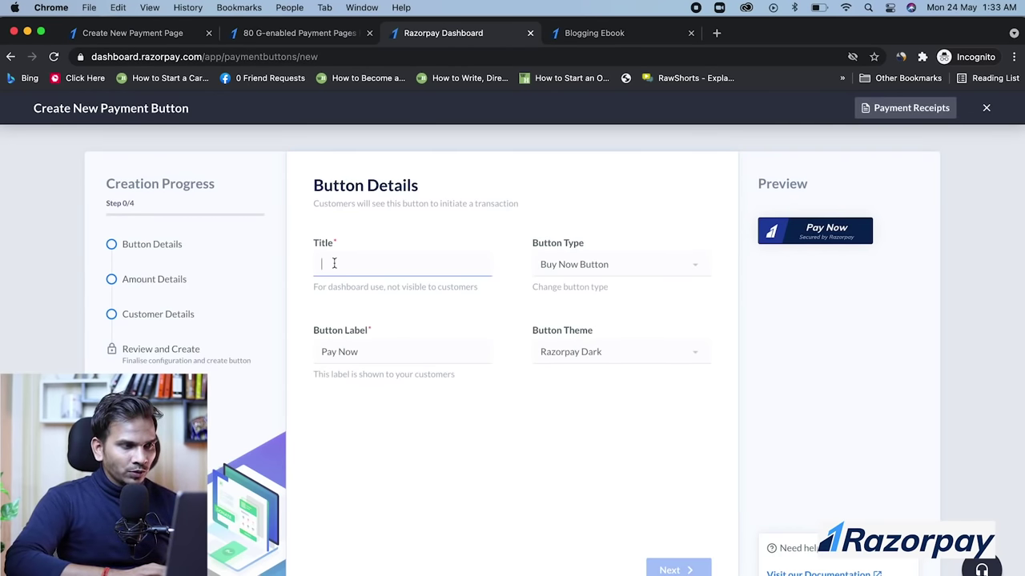
{"action": "type", "text": "Ebook"}
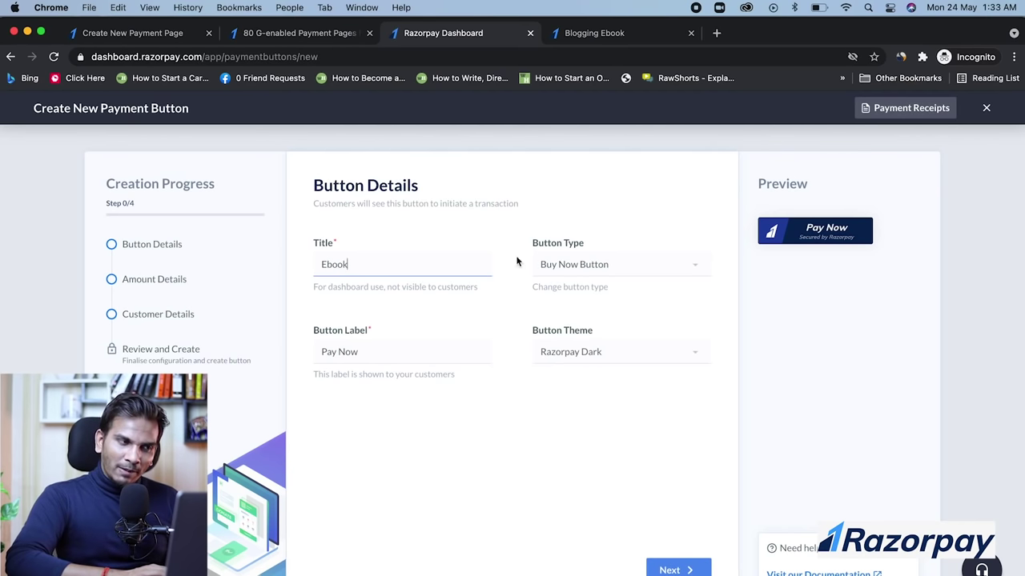
Step: Try the Razorpay Light and Outline themes, then settle on Brand Color
{"action": "left_click", "coordinate": [569, 353]}
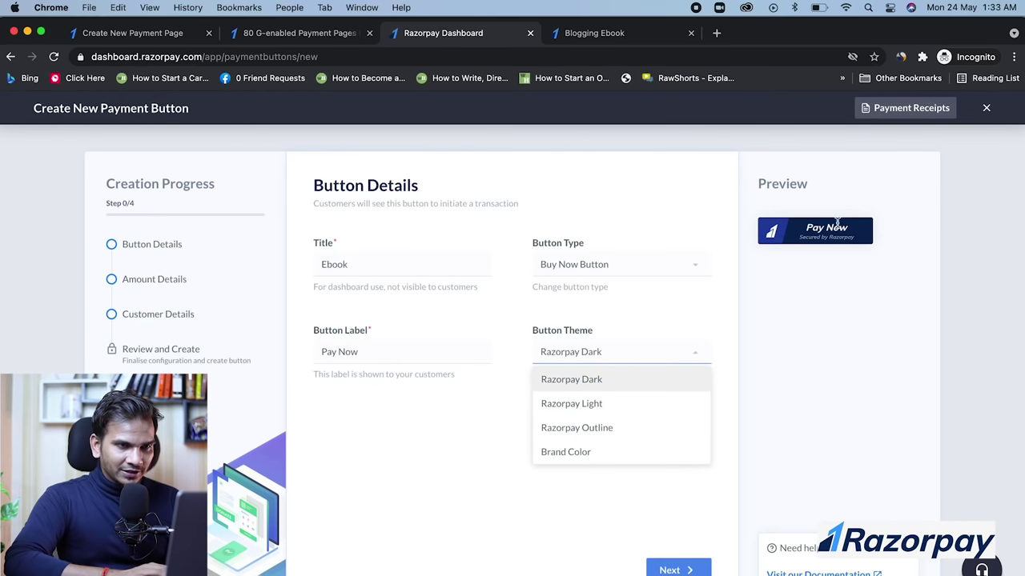
{"action": "left_click", "coordinate": [560, 405]}
{"action": "left_click", "coordinate": [578, 356]}
{"action": "left_click", "coordinate": [563, 426]}
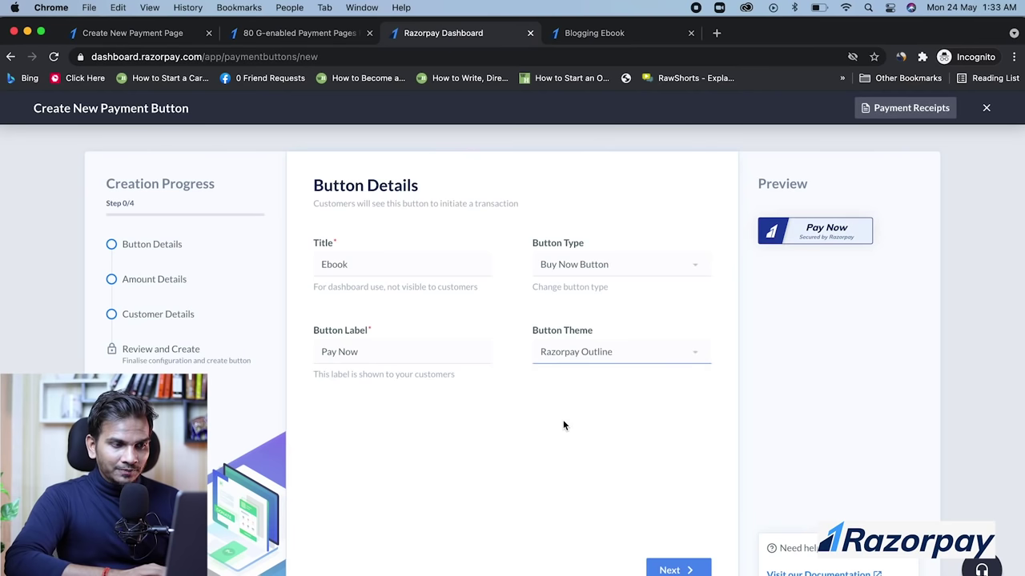
{"action": "left_click", "coordinate": [637, 352]}
{"action": "left_click", "coordinate": [587, 448]}
{"action": "left_click", "coordinate": [576, 357]}
{"action": "left_click", "coordinate": [571, 357]}
{"action": "left_click", "coordinate": [670, 357]}
{"action": "left_click", "coordinate": [606, 357]}
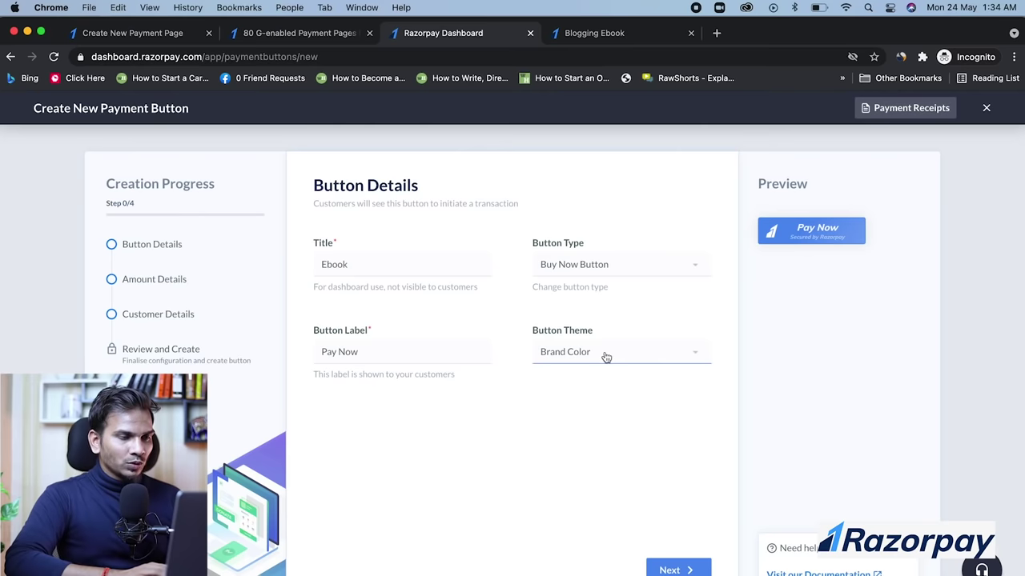
Step: Add a fixed amount field labelled Price at ₹199, then advance past Customer Details to Review
{"action": "left_click", "coordinate": [669, 569]}
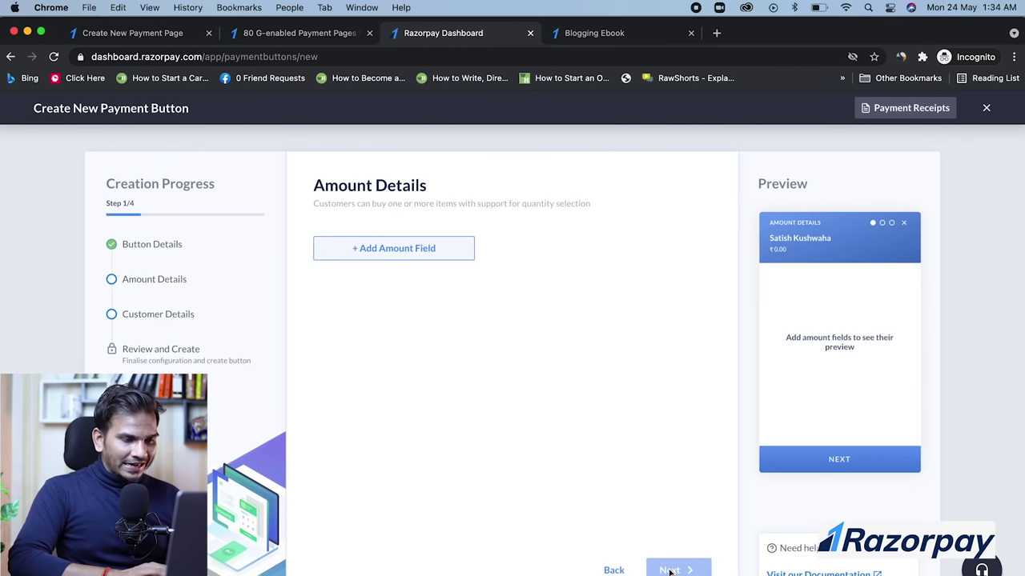
{"action": "left_click", "coordinate": [408, 255]}
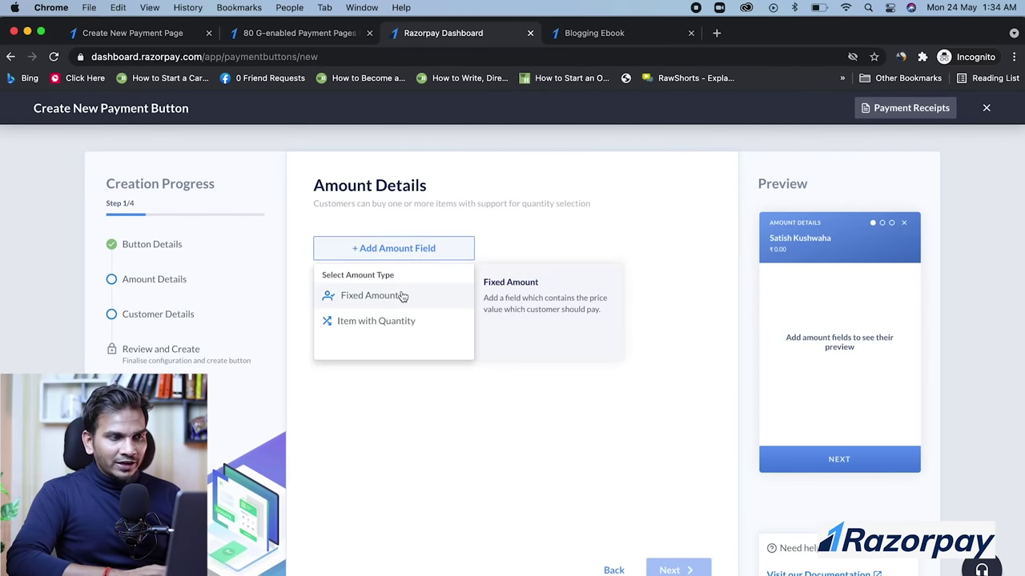
{"action": "left_click", "coordinate": [403, 296]}
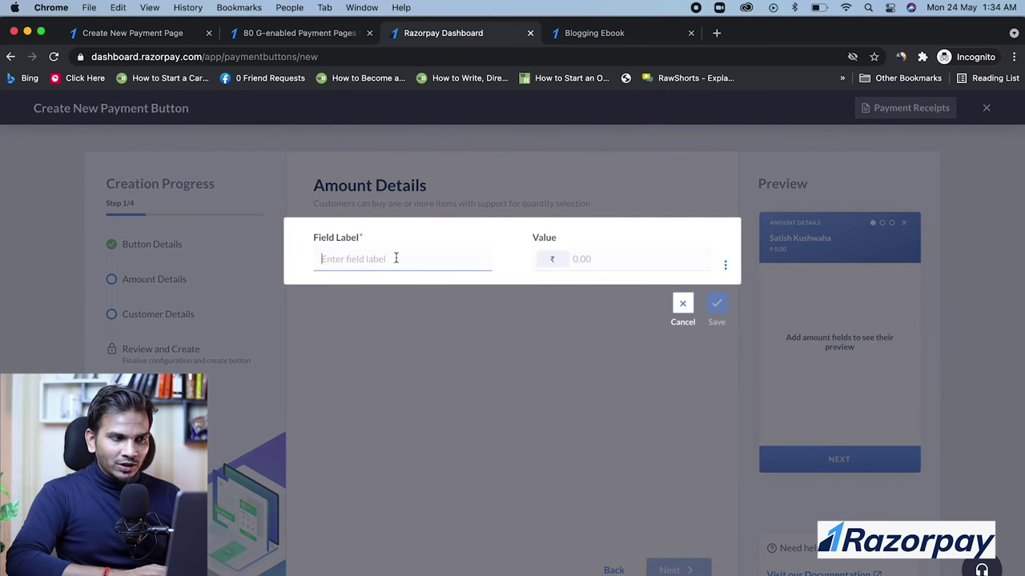
{"action": "key", "text": "Tab"}
{"action": "type", "text": "19"}
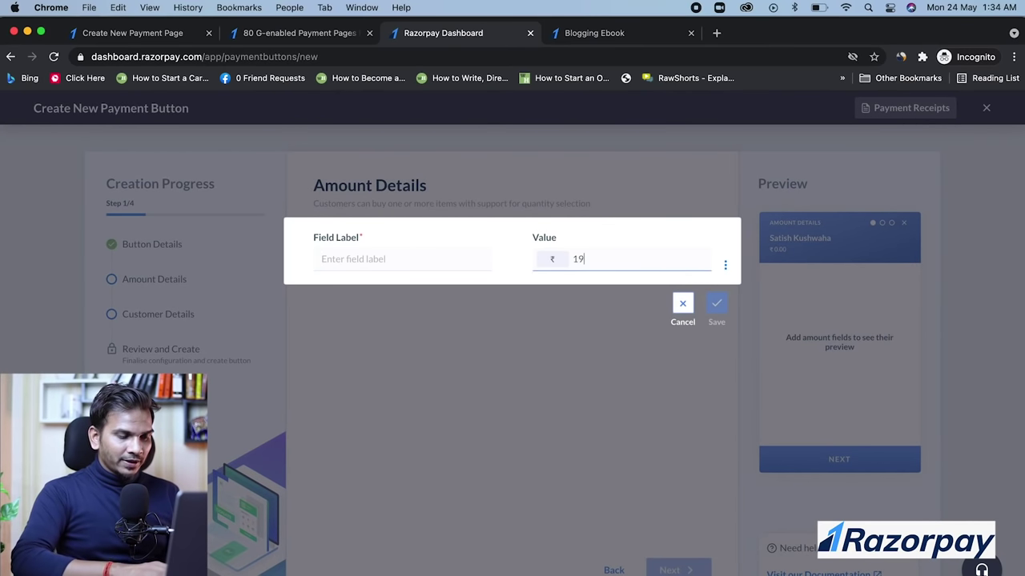
{"action": "left_click", "coordinate": [418, 254]}
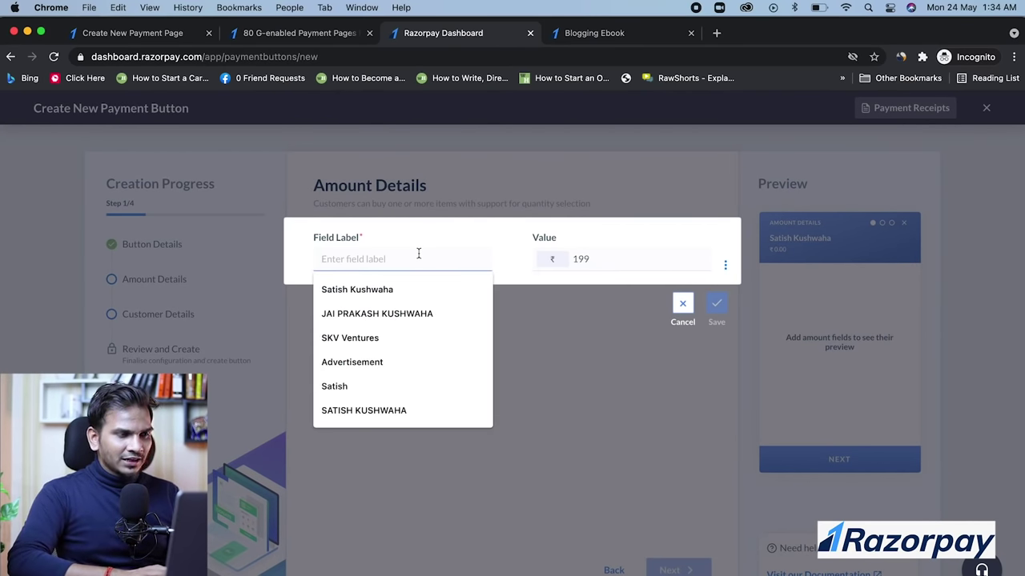
{"action": "type", "text": "PR"}
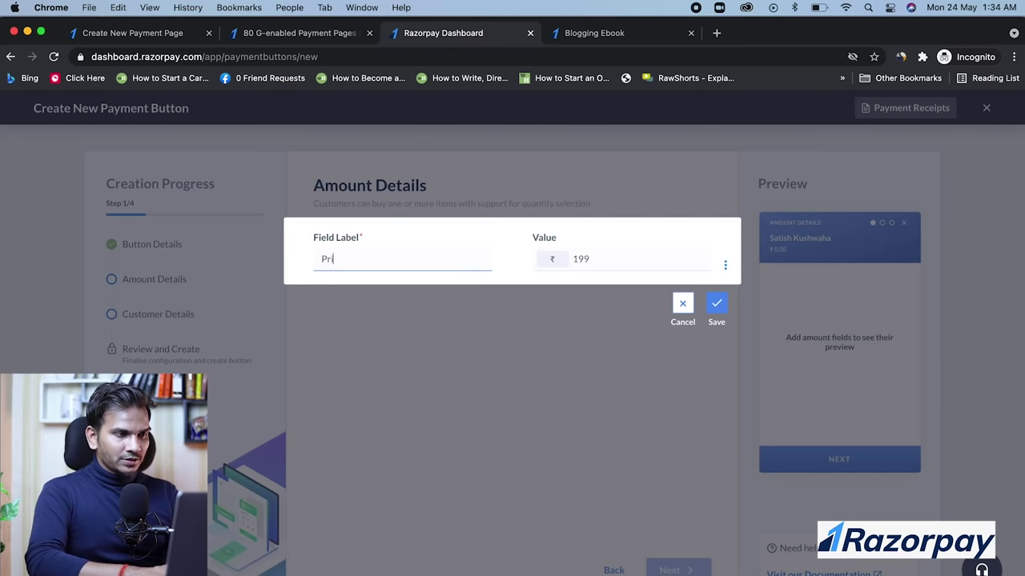
{"action": "key", "text": "Return"}
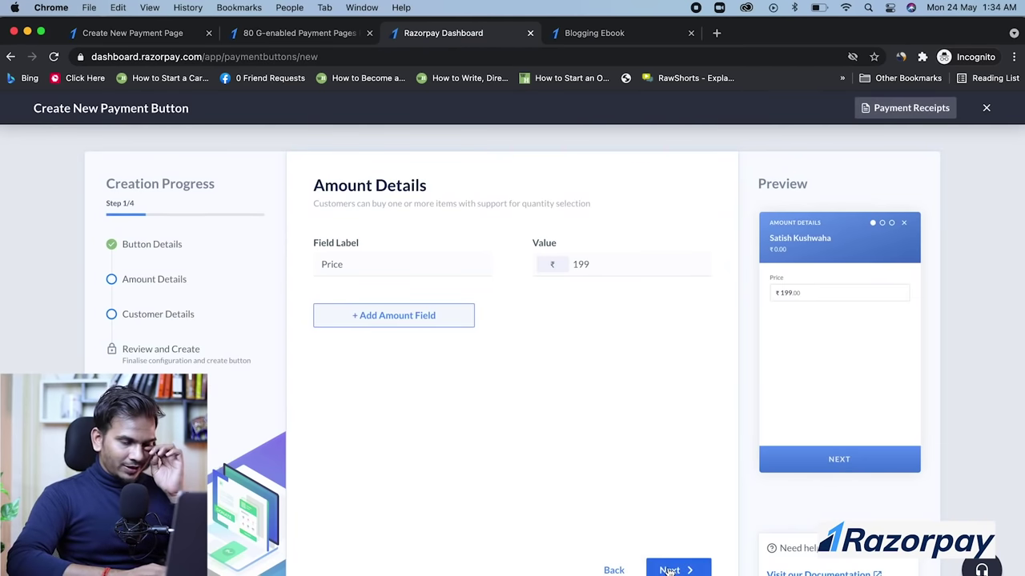
{"action": "left_click", "coordinate": [669, 570]}
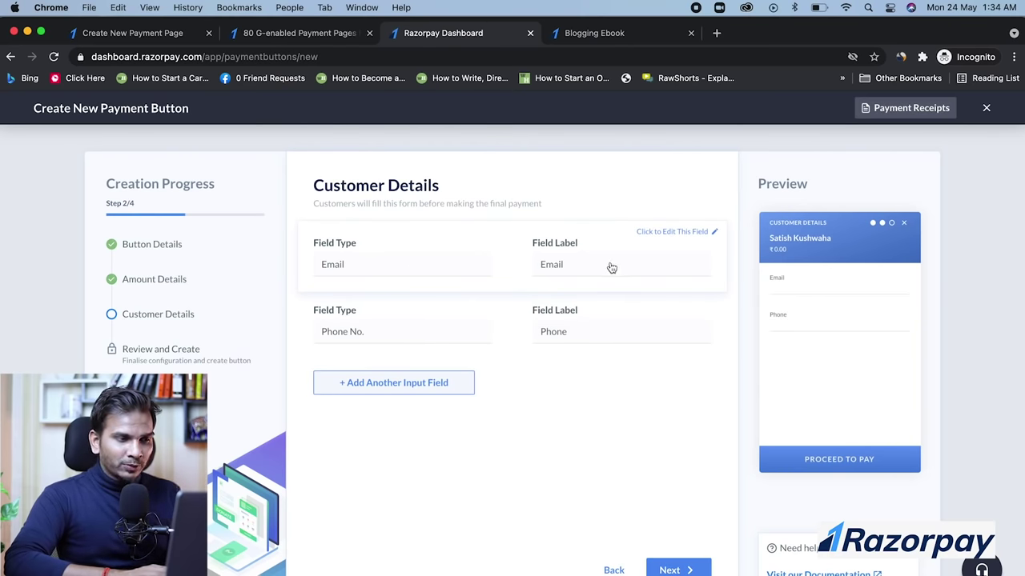
{"action": "left_click", "coordinate": [671, 569]}
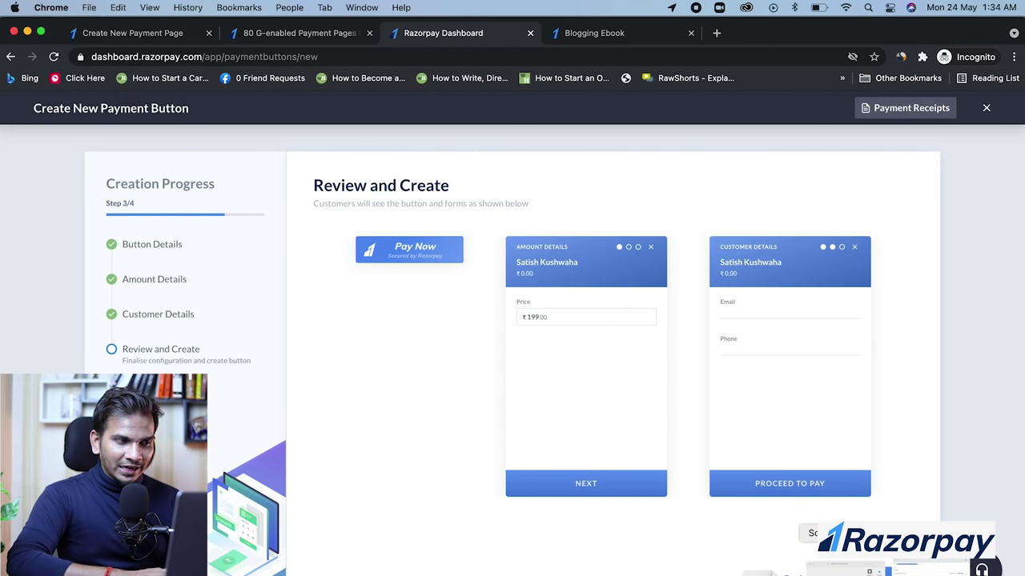
Step: Create the Ebook button and copy its HTML integration code
{"action": "left_click", "coordinate": [878, 572]}
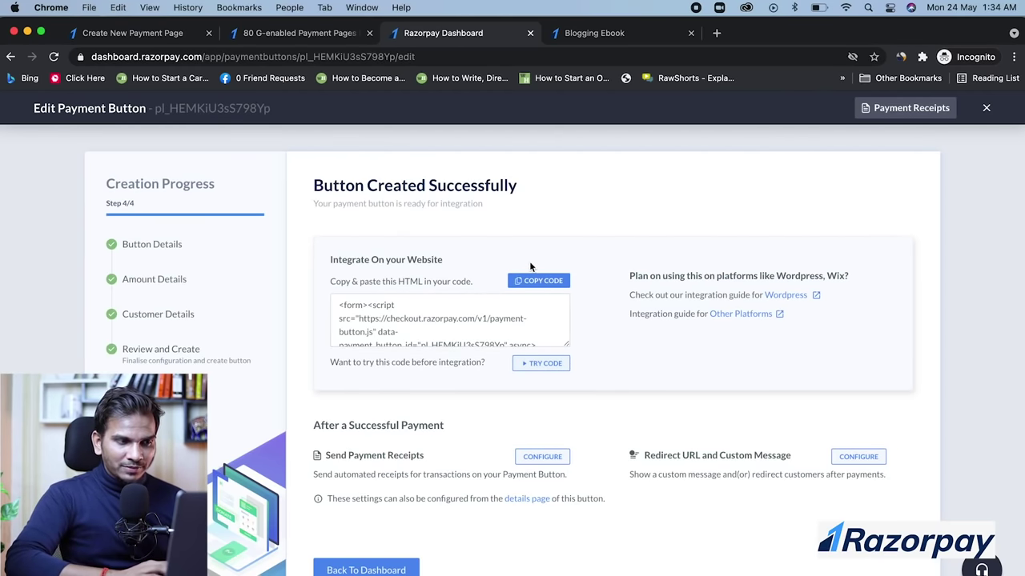
{"action": "left_click", "coordinate": [536, 282]}
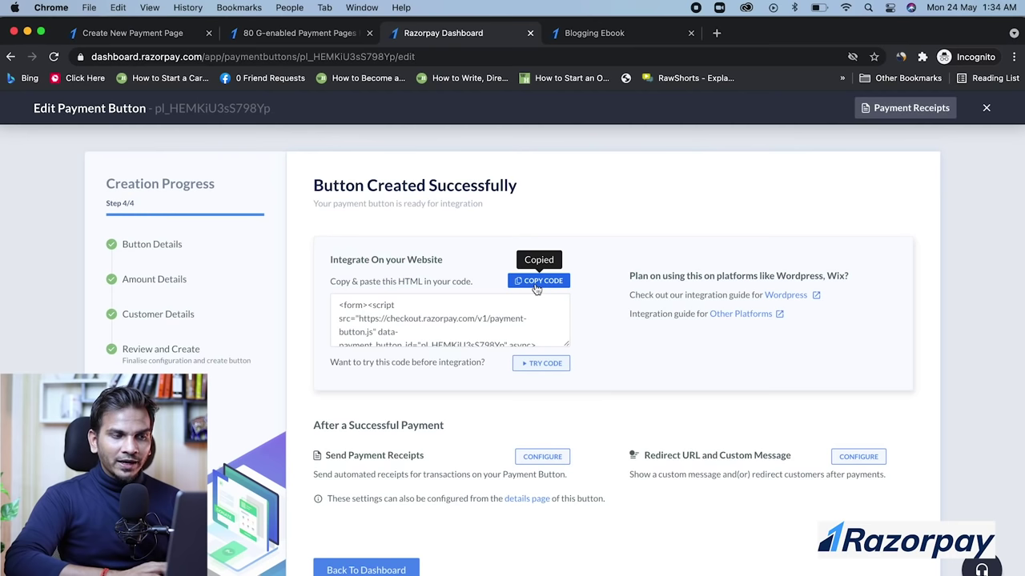
{"action": "right_click", "coordinate": [635, 568]}
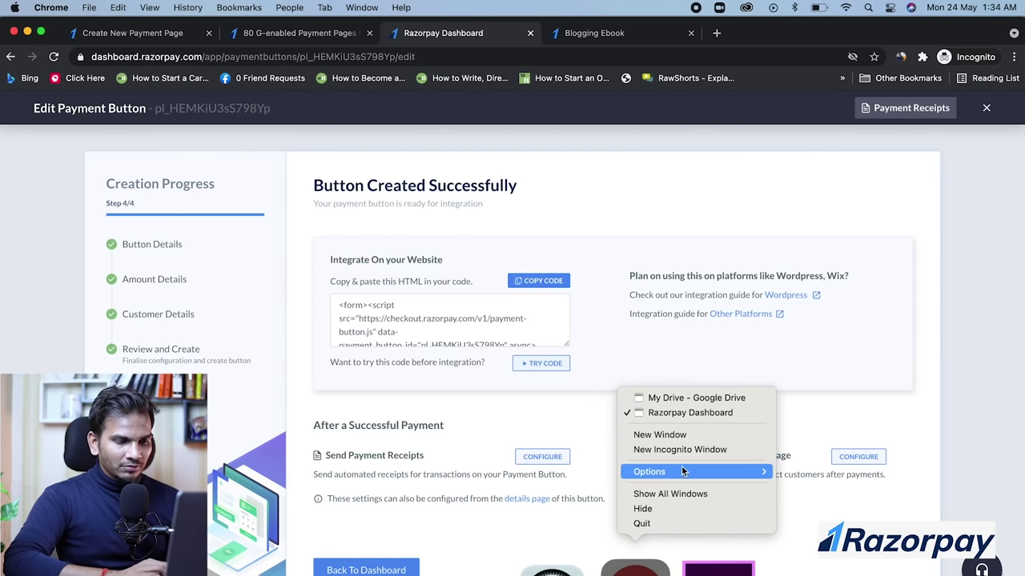
Step: Load the blog's website in the Drive window and go to its WordPress admin Dashboard
{"action": "left_click", "coordinate": [669, 398]}
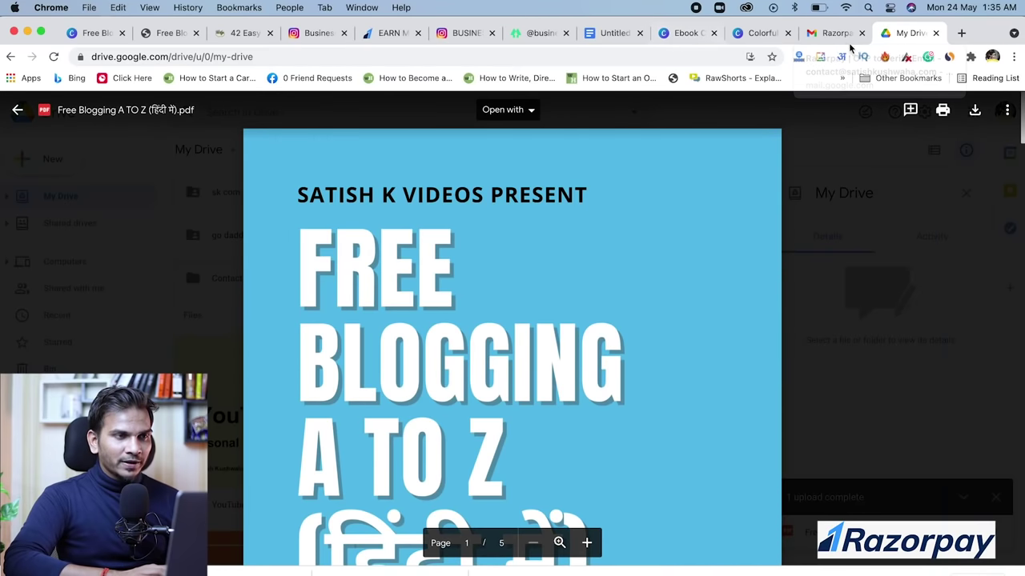
{"action": "left_click", "coordinate": [593, 56]}
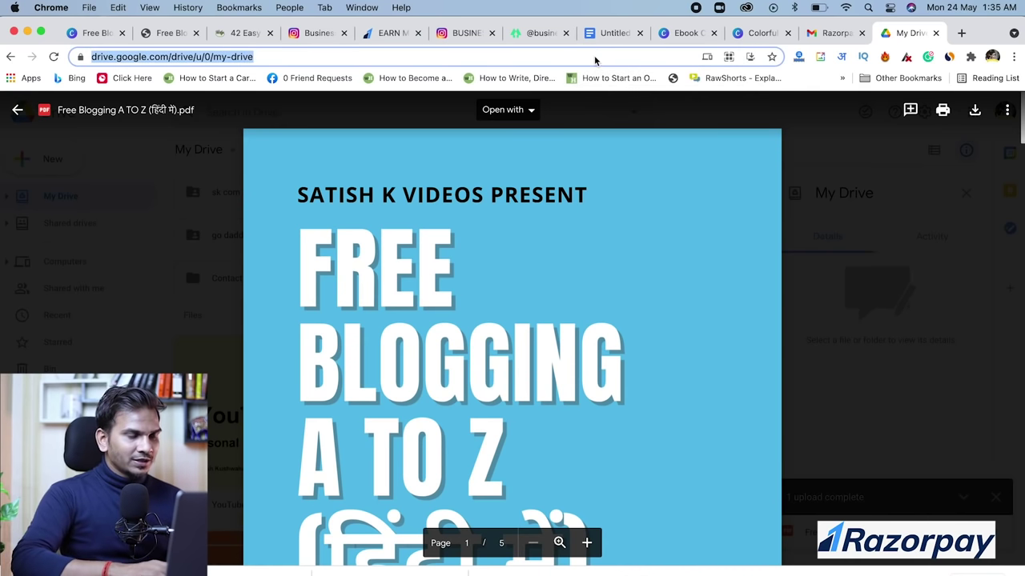
{"action": "type", "text": "satishkushwaha.com"}
{"action": "key", "text": "Return"}
{"action": "mouse_move", "coordinate": [64, 114]}
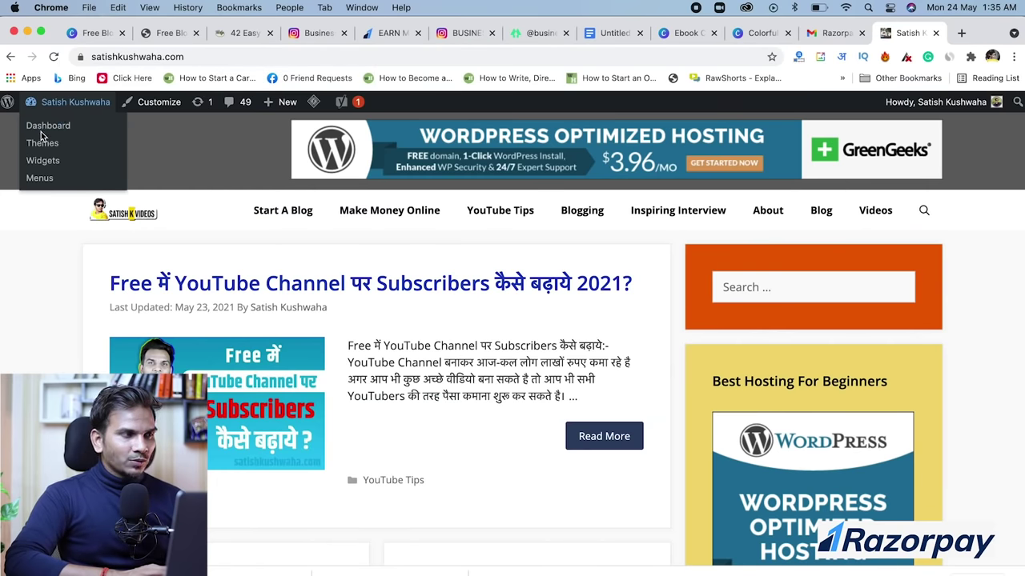
{"action": "left_click", "coordinate": [38, 128]}
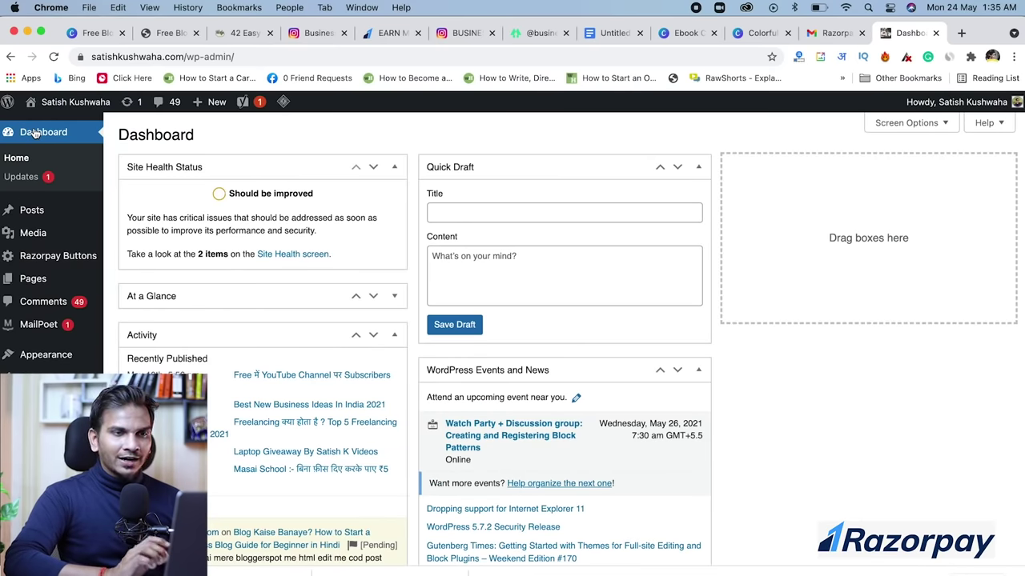
{"action": "mouse_move", "coordinate": [50, 213]}
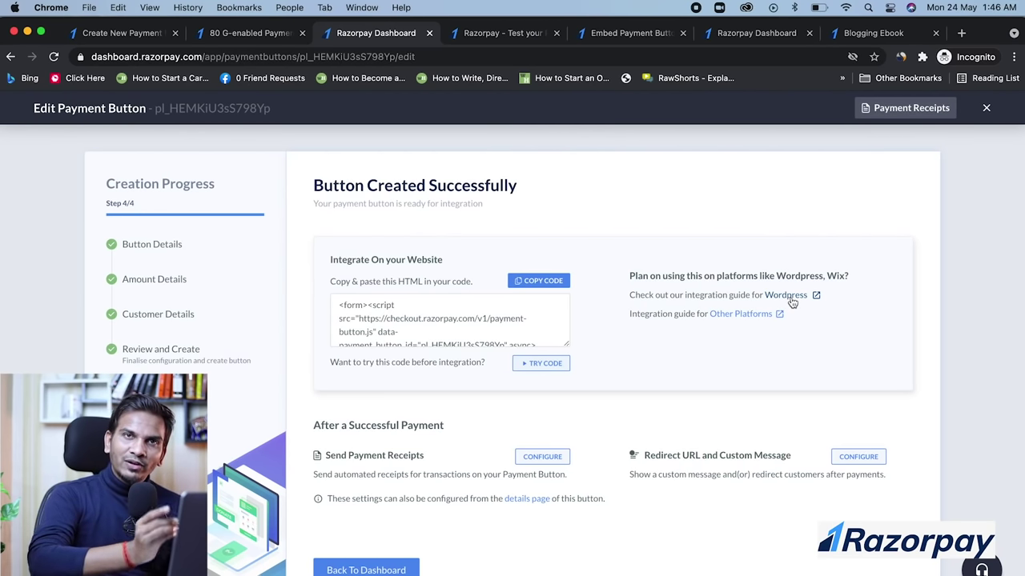
Step: Copy the Ebook button's HTML integration code again and switch to the WordPress post editor window
{"action": "left_click", "coordinate": [554, 285]}
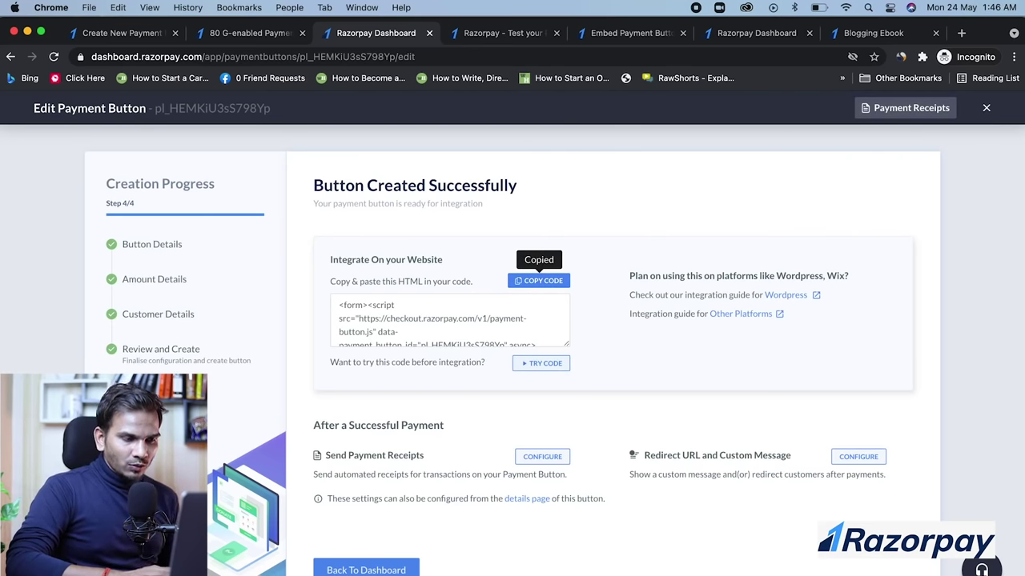
{"action": "right_click", "coordinate": [623, 570]}
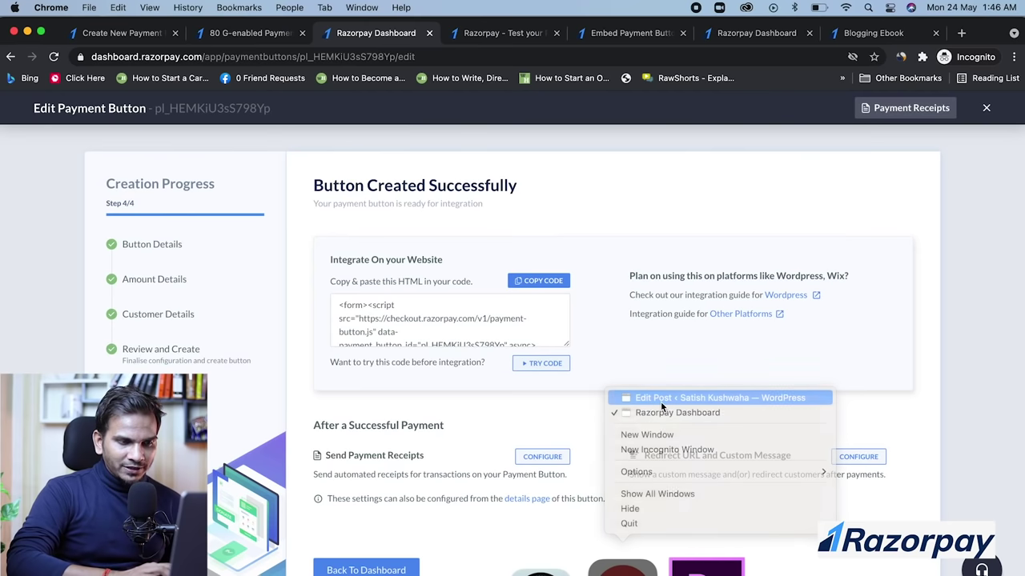
{"action": "left_click", "coordinate": [661, 398]}
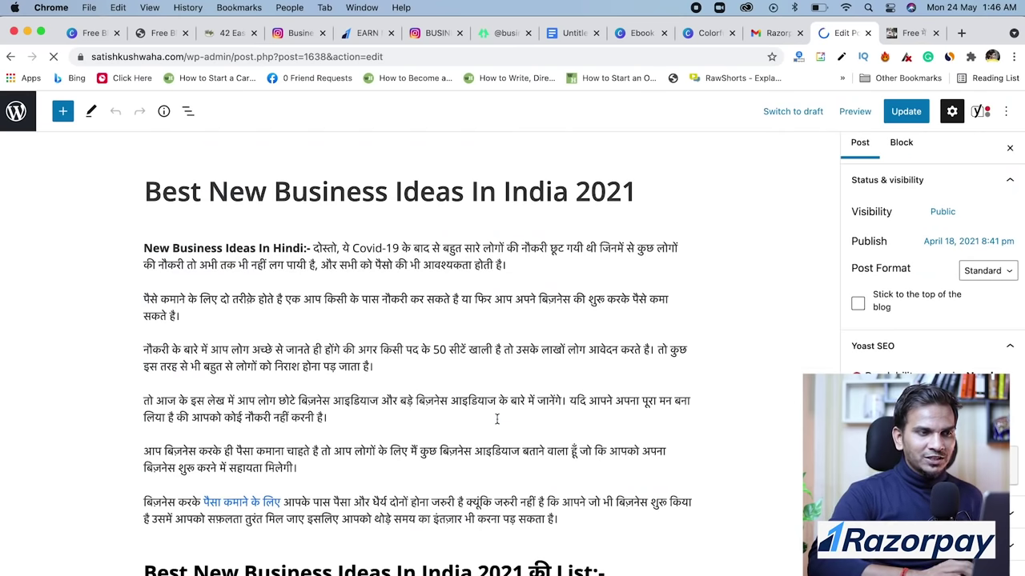
Step: Add a new paragraph 'Buy My Ebook "How to Start a Blog"' after the third paragraph
{"action": "left_click", "coordinate": [448, 365]}
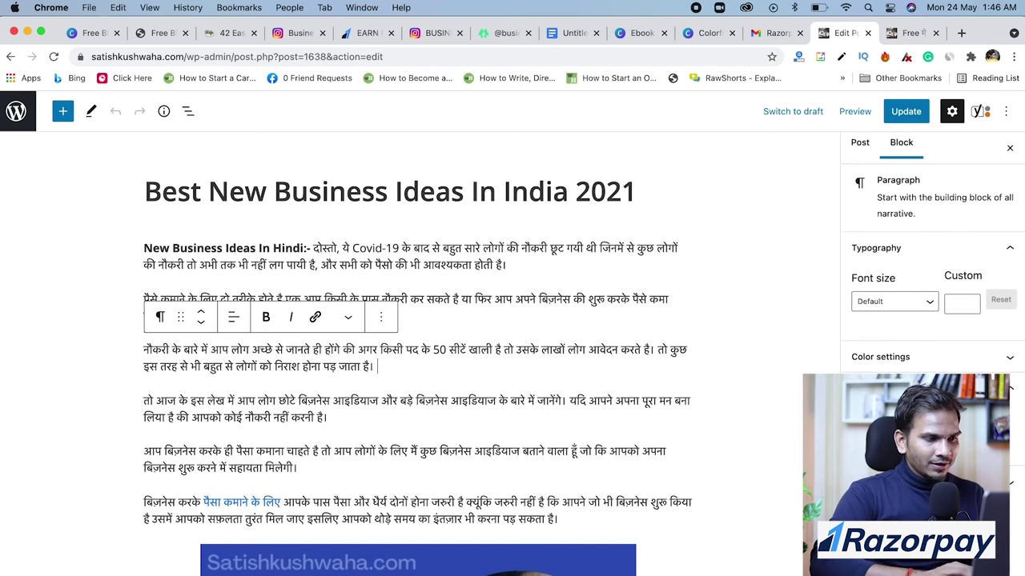
{"action": "key", "text": "Return"}
{"action": "type", "text": "Buy My Ebook"}
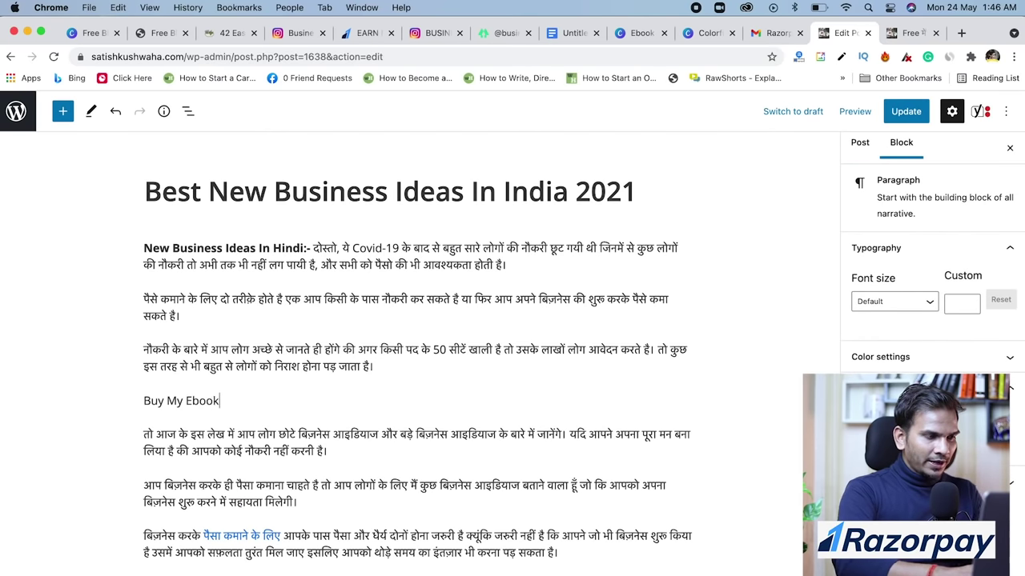
{"action": "type", "text": " \" How to Start a Blog"}
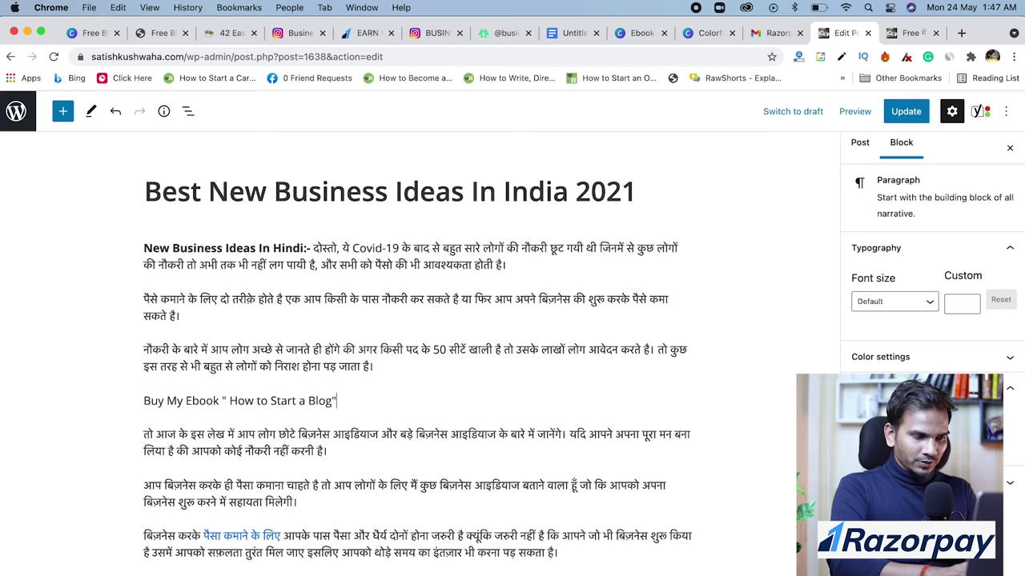
{"action": "key", "text": "Return"}
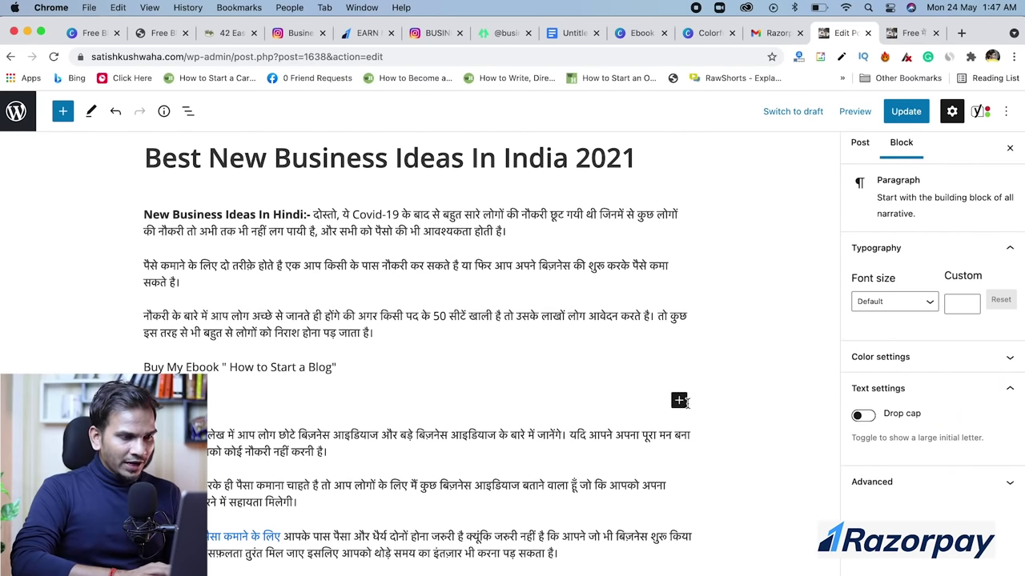
Step: Insert a Custom HTML block below it containing the pasted Razorpay button code
{"action": "left_click", "coordinate": [677, 402]}
{"action": "type", "text": "ht"}
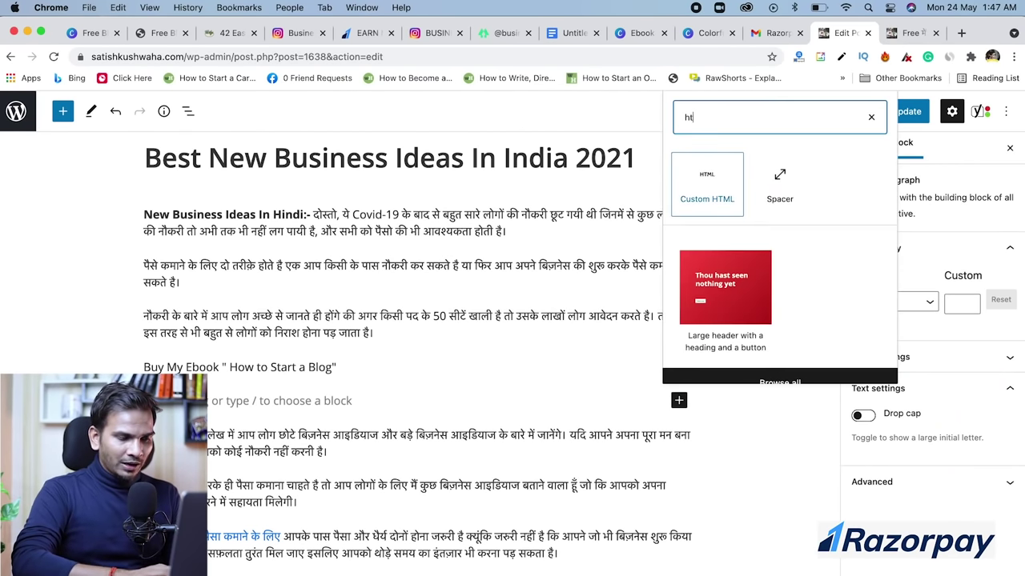
{"action": "left_click", "coordinate": [707, 178]}
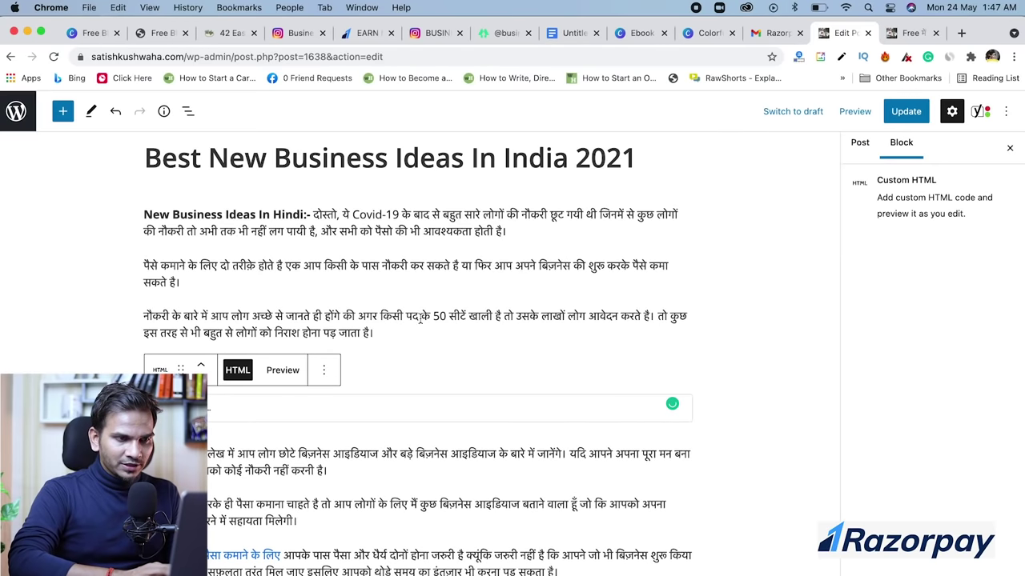
{"action": "key", "text": "super+v"}
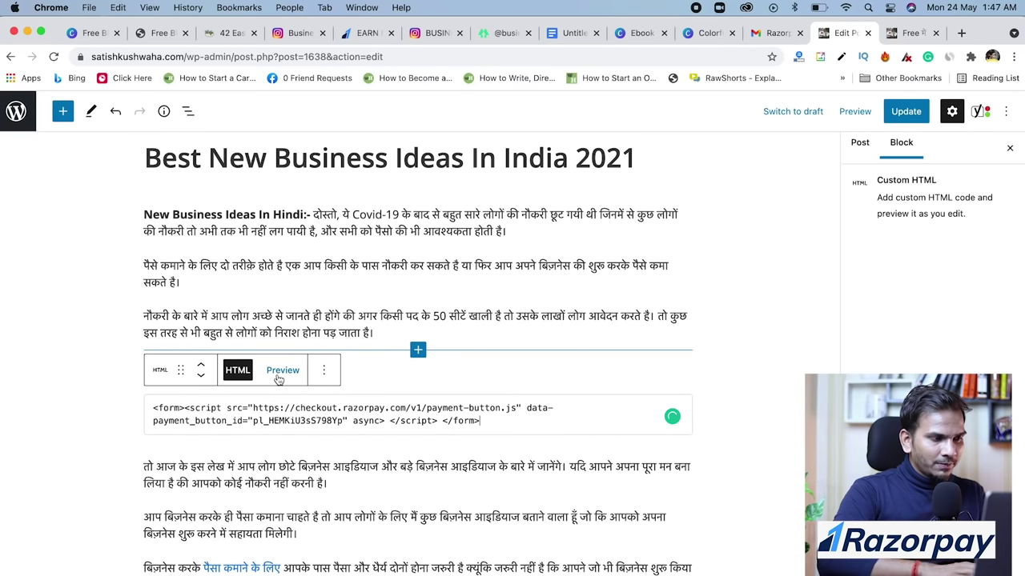
Step: Preview the block as a rendered button, update the post, and view it
{"action": "left_click", "coordinate": [281, 370]}
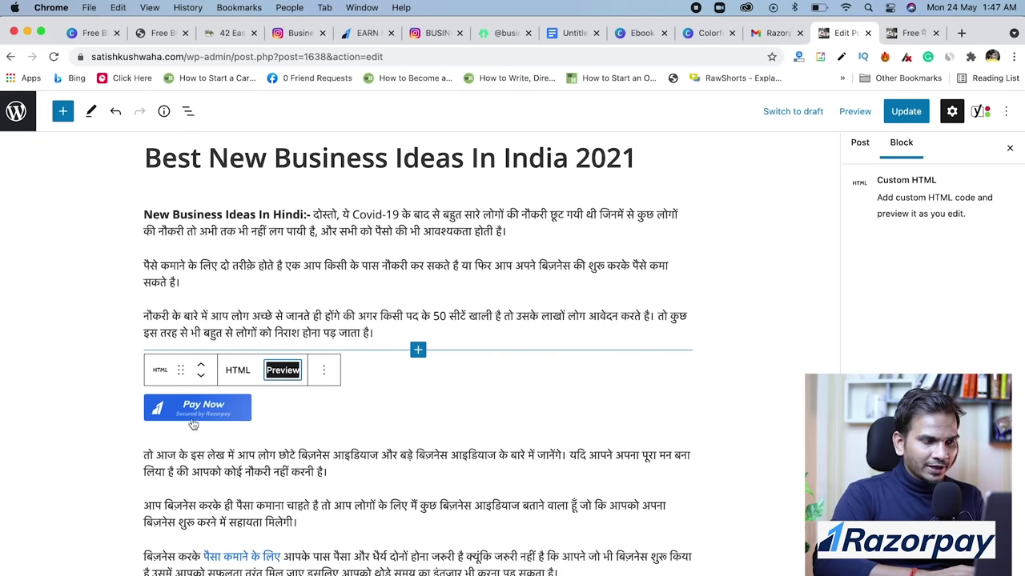
{"action": "left_click", "coordinate": [100, 415]}
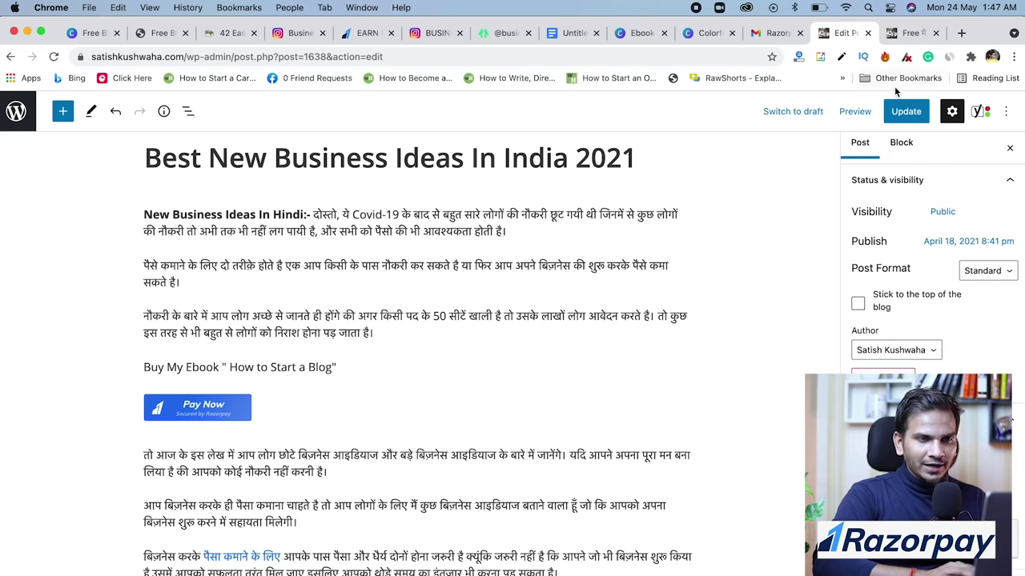
{"action": "left_click", "coordinate": [905, 111]}
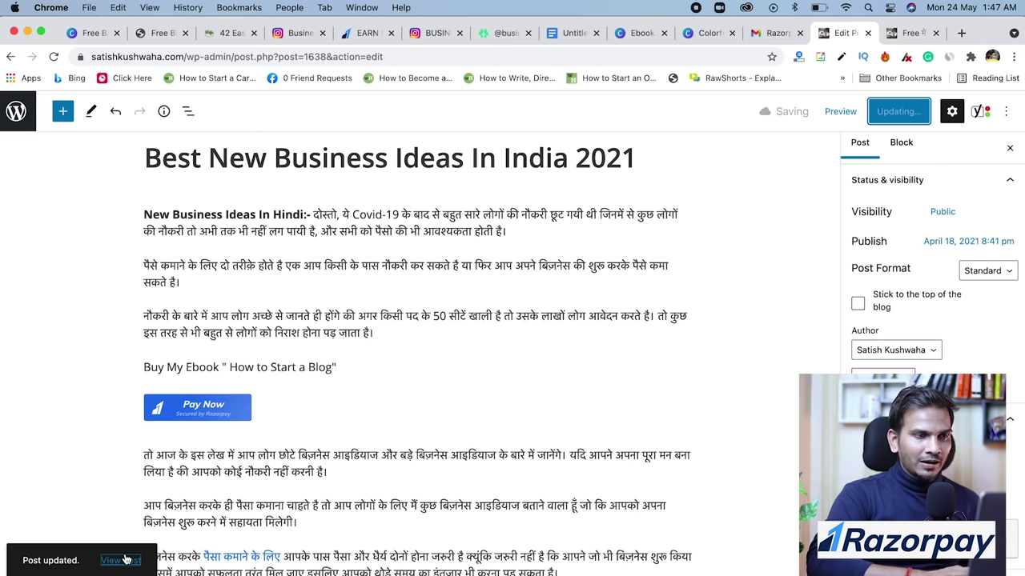
{"action": "left_click", "coordinate": [125, 561]}
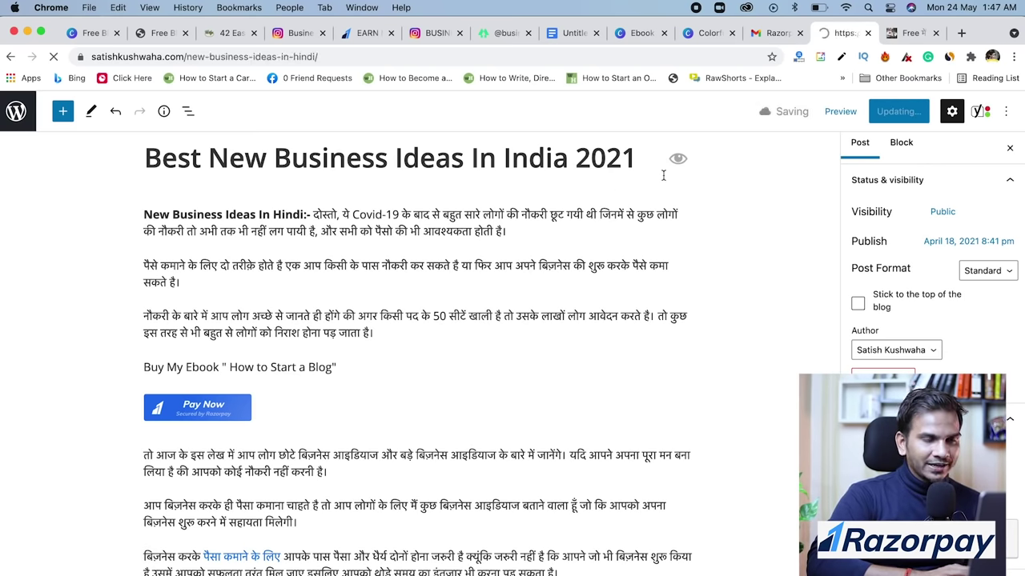
Step: Check the live post's Buy My Ebook line and Pay Now button, then start checkout from it
{"action": "scroll", "coordinate": [399, 438], "scroll_direction": "down", "scroll_amount": 5}
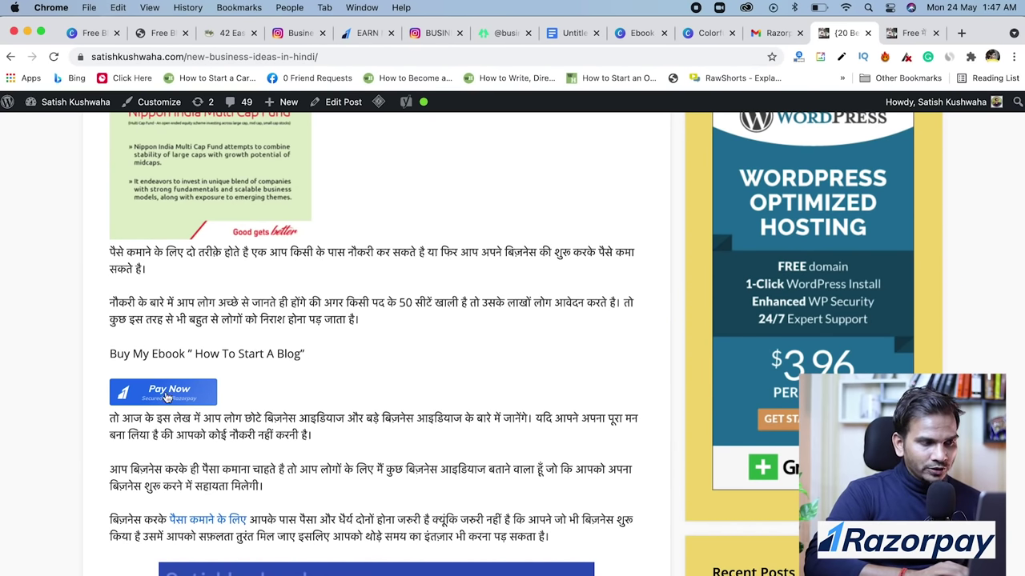
{"action": "scroll", "coordinate": [165, 398], "scroll_direction": "up", "scroll_amount": 5}
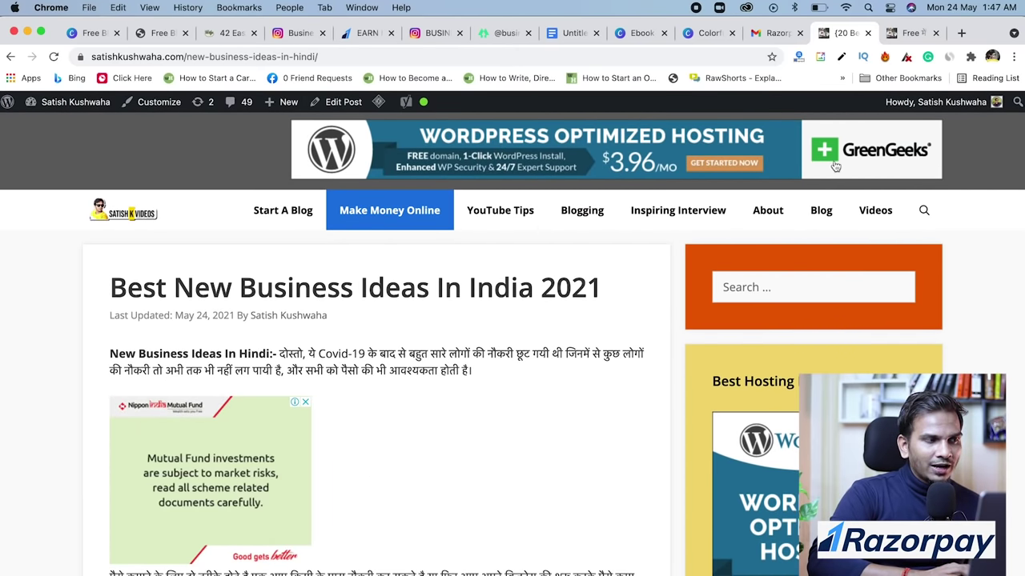
{"action": "scroll", "coordinate": [742, 368], "scroll_direction": "down", "scroll_amount": 4}
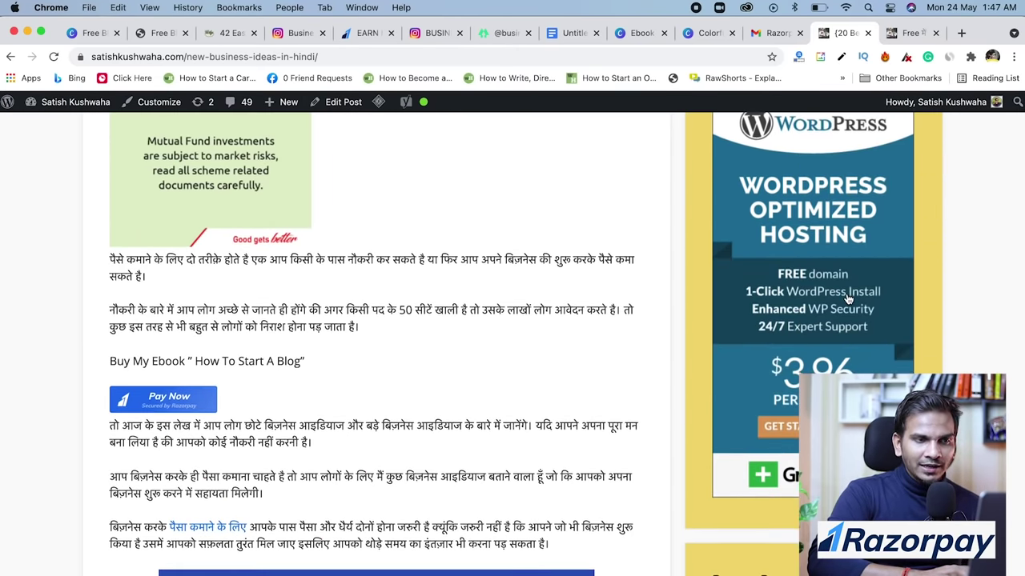
{"action": "scroll", "coordinate": [848, 299], "scroll_direction": "down", "scroll_amount": 5}
{"action": "scroll", "coordinate": [848, 299], "scroll_direction": "up", "scroll_amount": 5}
{"action": "scroll", "coordinate": [849, 300], "scroll_direction": "up", "scroll_amount": 1}
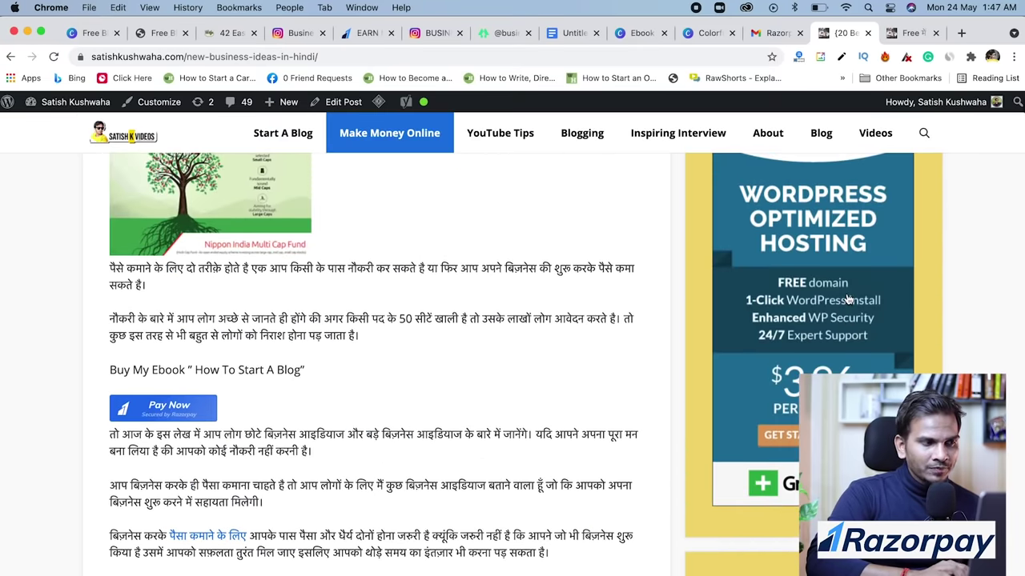
{"action": "scroll", "coordinate": [453, 422], "scroll_direction": "down", "scroll_amount": 20}
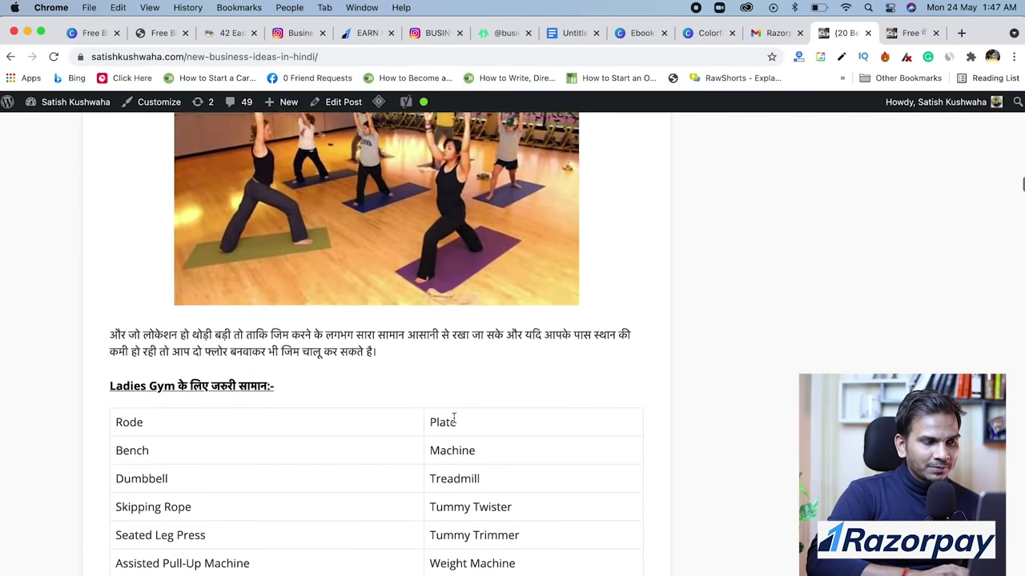
{"action": "scroll", "coordinate": [453, 416], "scroll_direction": "down", "scroll_amount": 20}
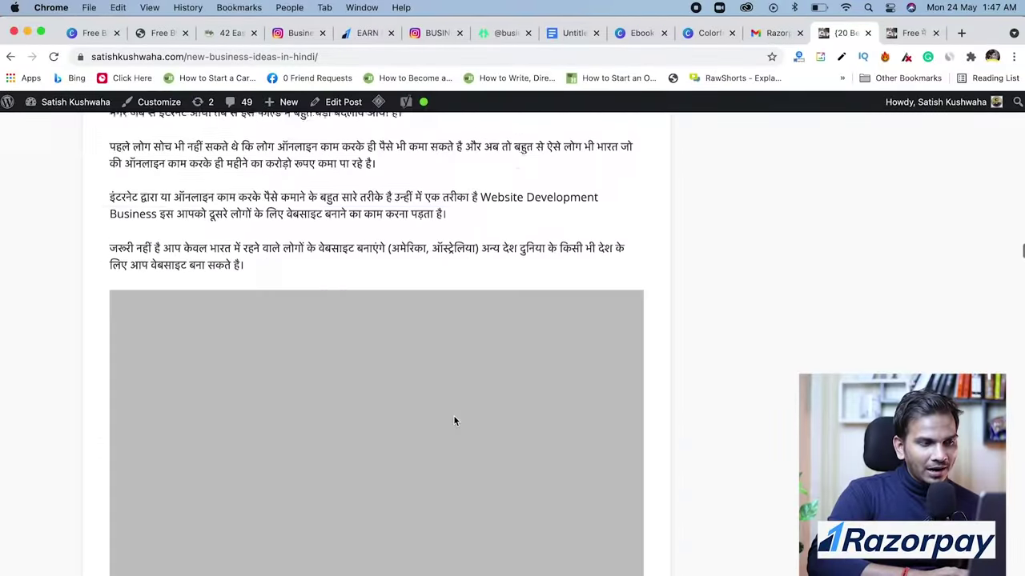
{"action": "scroll", "coordinate": [454, 420], "scroll_direction": "down", "scroll_amount": 20}
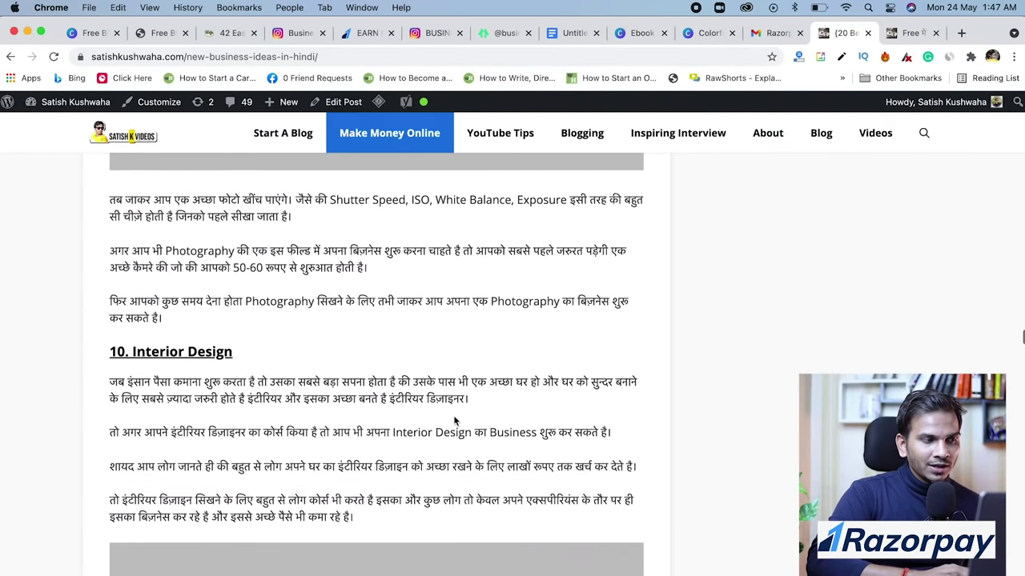
{"action": "scroll", "coordinate": [454, 420], "scroll_direction": "up", "scroll_amount": 20}
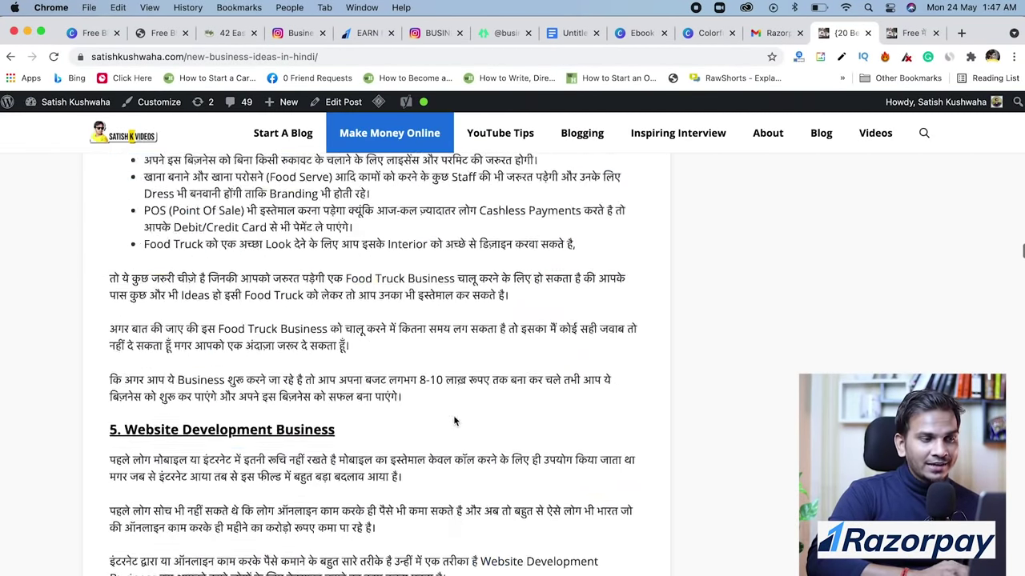
{"action": "scroll", "coordinate": [453, 421], "scroll_direction": "up", "scroll_amount": 20}
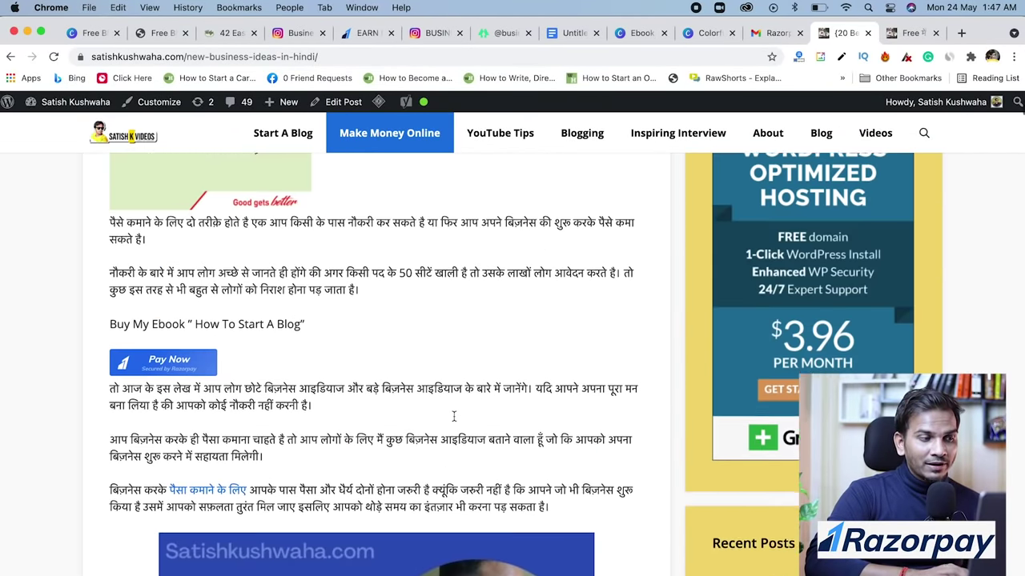
{"action": "scroll", "coordinate": [453, 421], "scroll_direction": "down", "scroll_amount": 8}
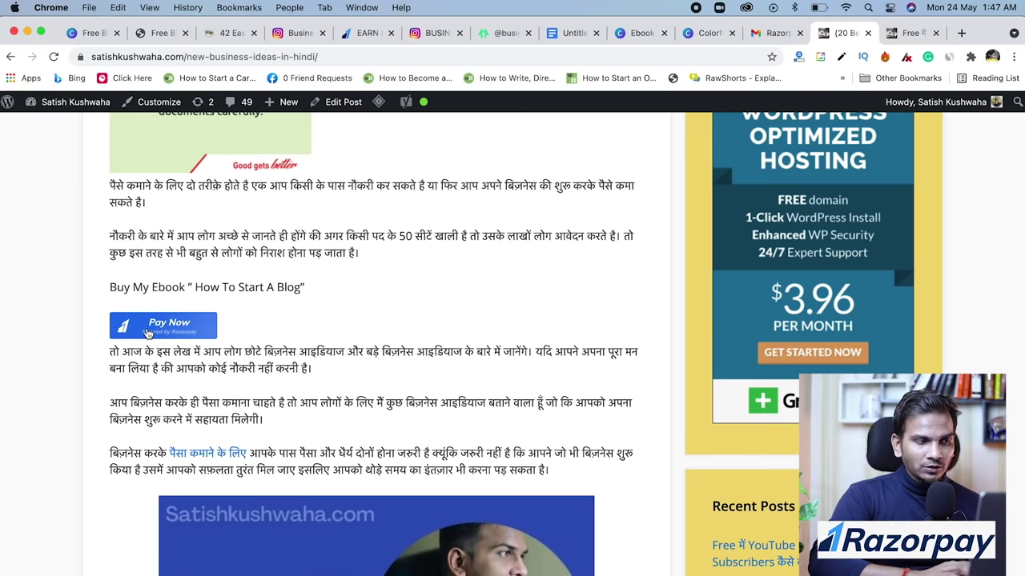
{"action": "left_click", "coordinate": [148, 328]}
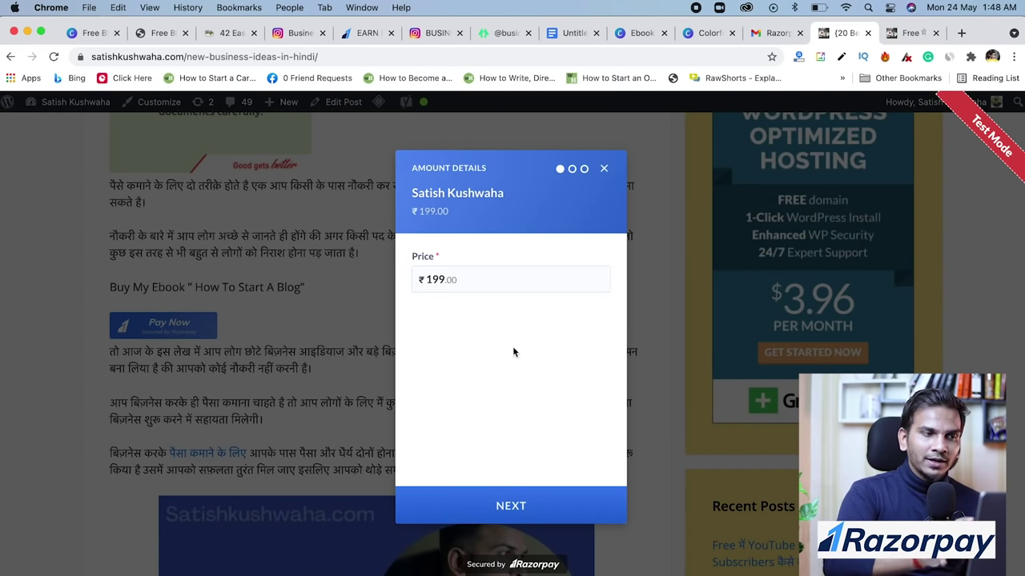
Step: Continue past the ₹199 details and generate a UPI QR code for payment
{"action": "left_click", "coordinate": [529, 508]}
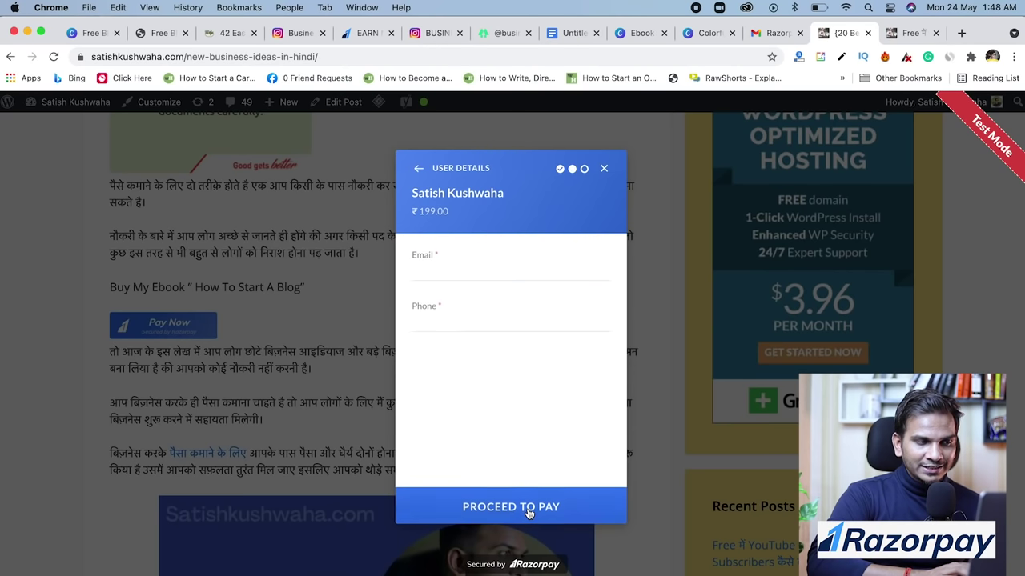
{"action": "left_click", "coordinate": [441, 278]}
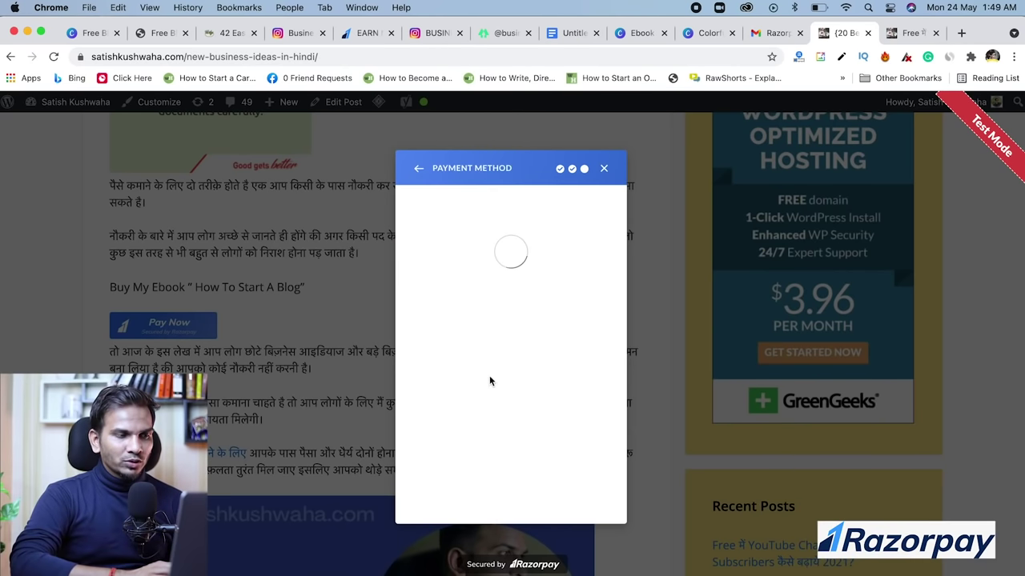
{"action": "left_click", "coordinate": [472, 356]}
{"action": "left_click", "coordinate": [577, 432]}
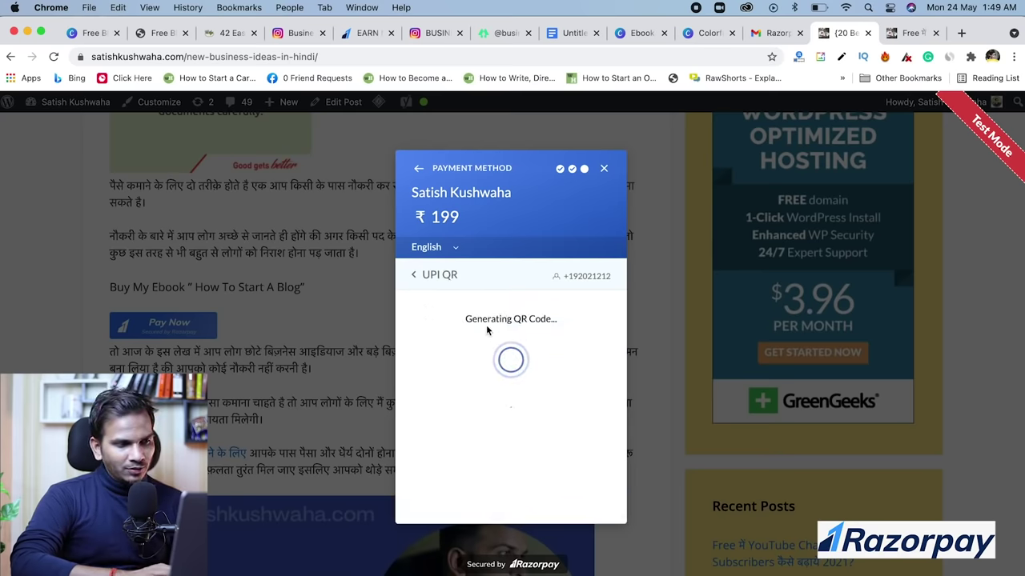
Step: Cancel the UPI QR payment attempt and bring up Chrome's list of open windows
{"action": "left_click", "coordinate": [415, 276]}
{"action": "left_click", "coordinate": [462, 262]}
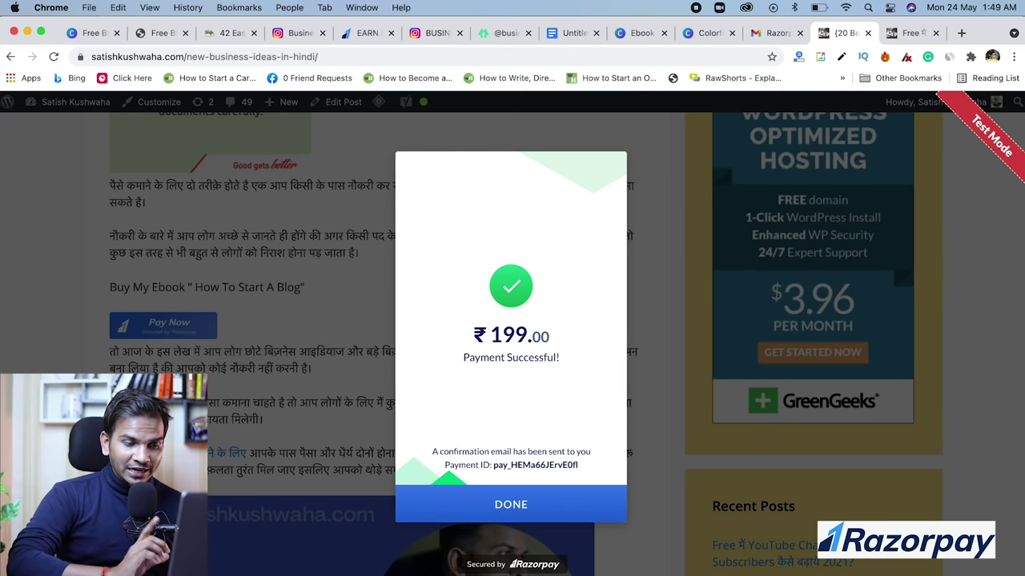
{"action": "right_click", "coordinate": [618, 564]}
Step: Switch back to the Razorpay Dashboard window showing the Ebook button's creation page
{"action": "left_click", "coordinate": [671, 417]}
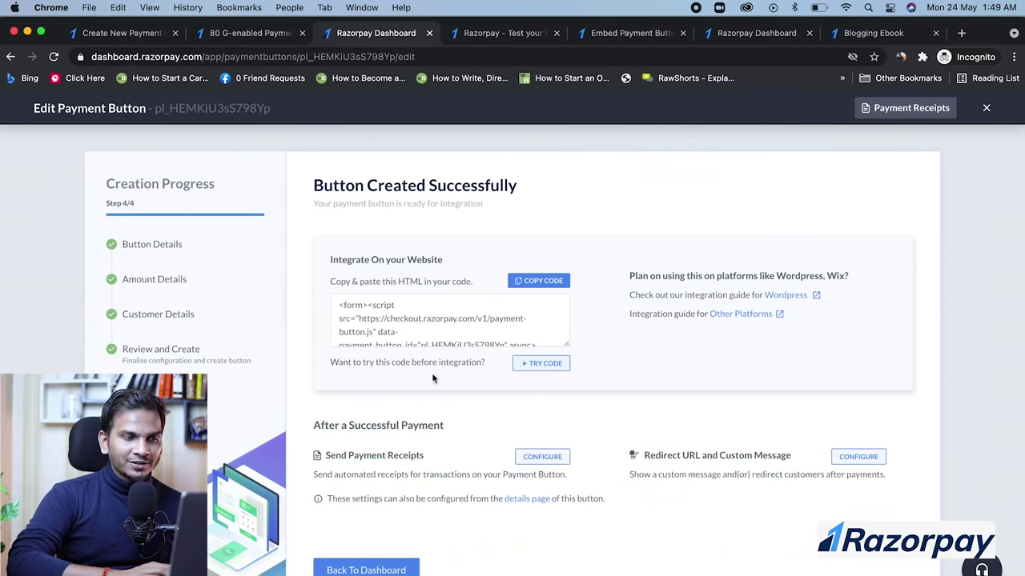